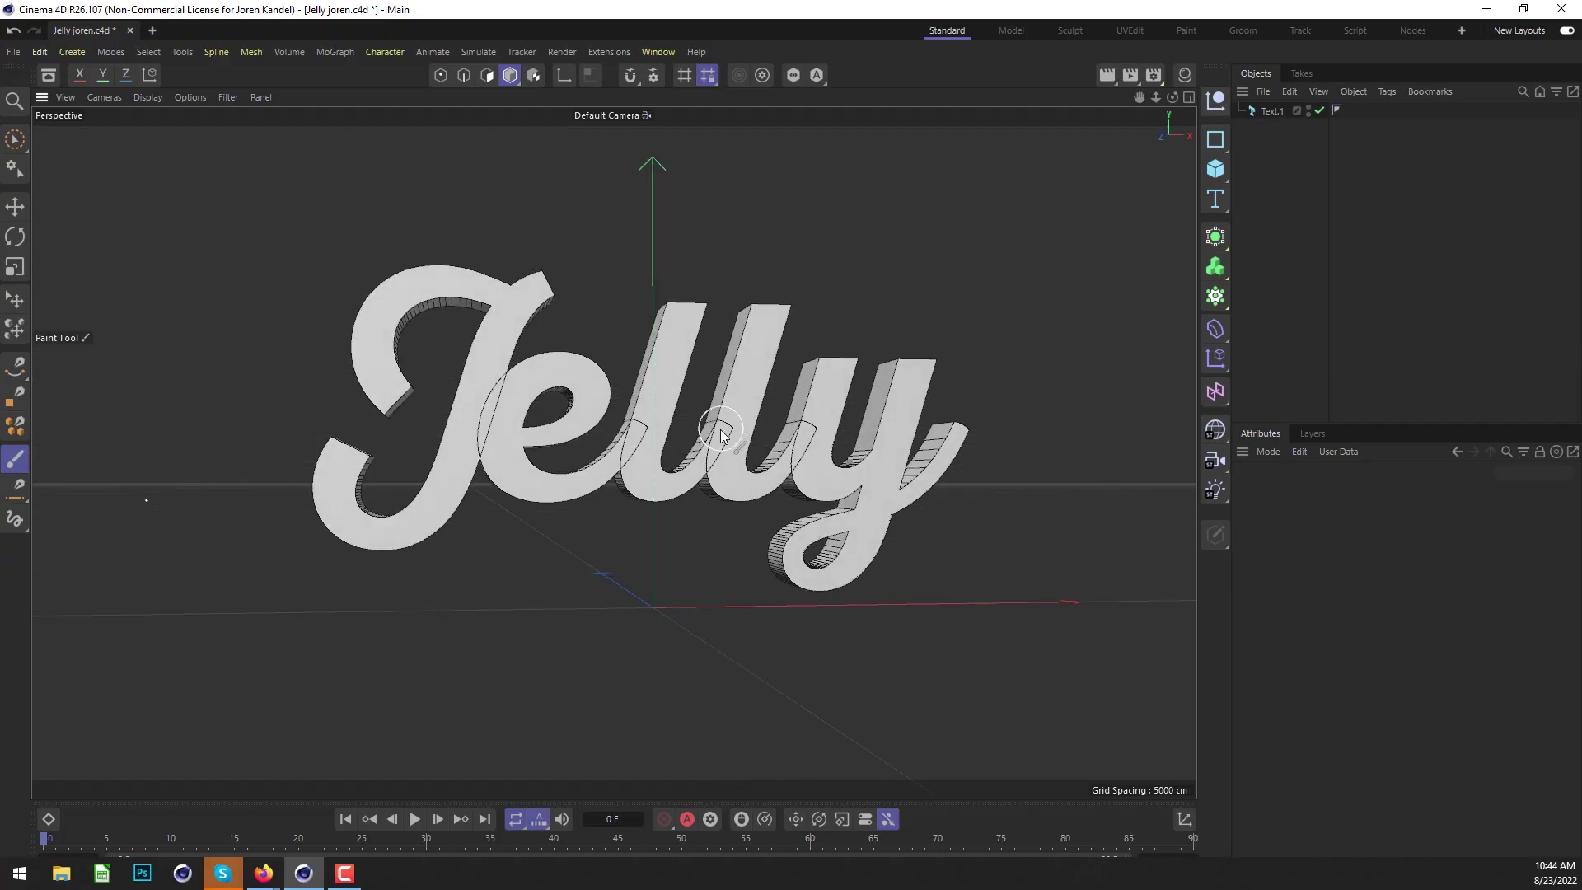
# Set the Jelly text's Horizontal Spacing to 5 cm so the letters spread apart.
pyautogui.keyDown('alt'); pyautogui.moveTo(667, 466); pyautogui.dragTo(597, 468); pyautogui.keyUp('alt')
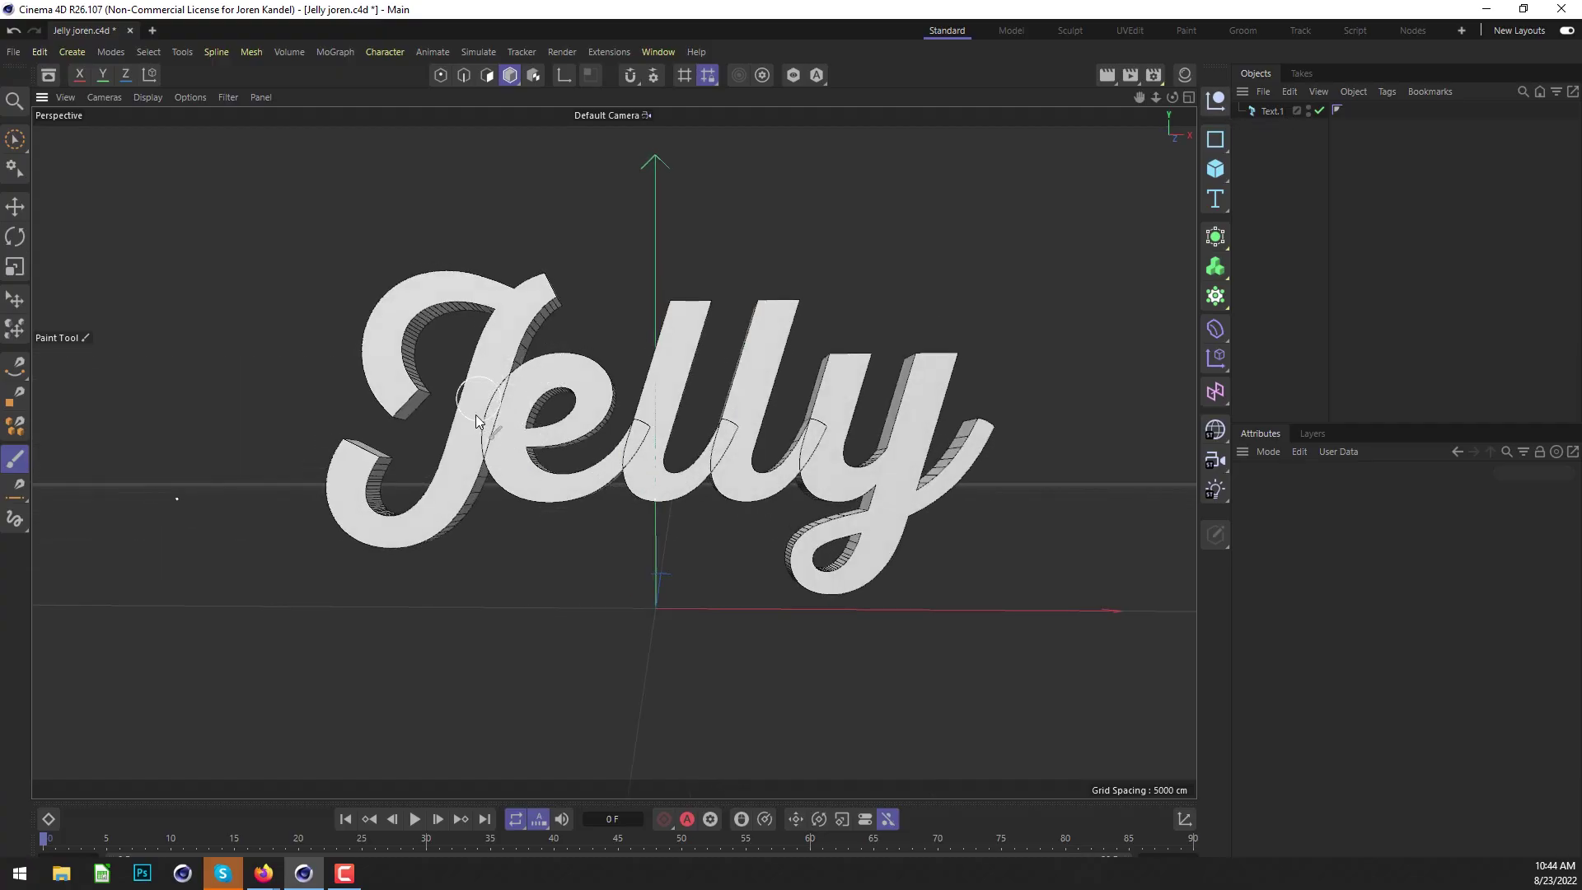
pyautogui.click(1272, 110)
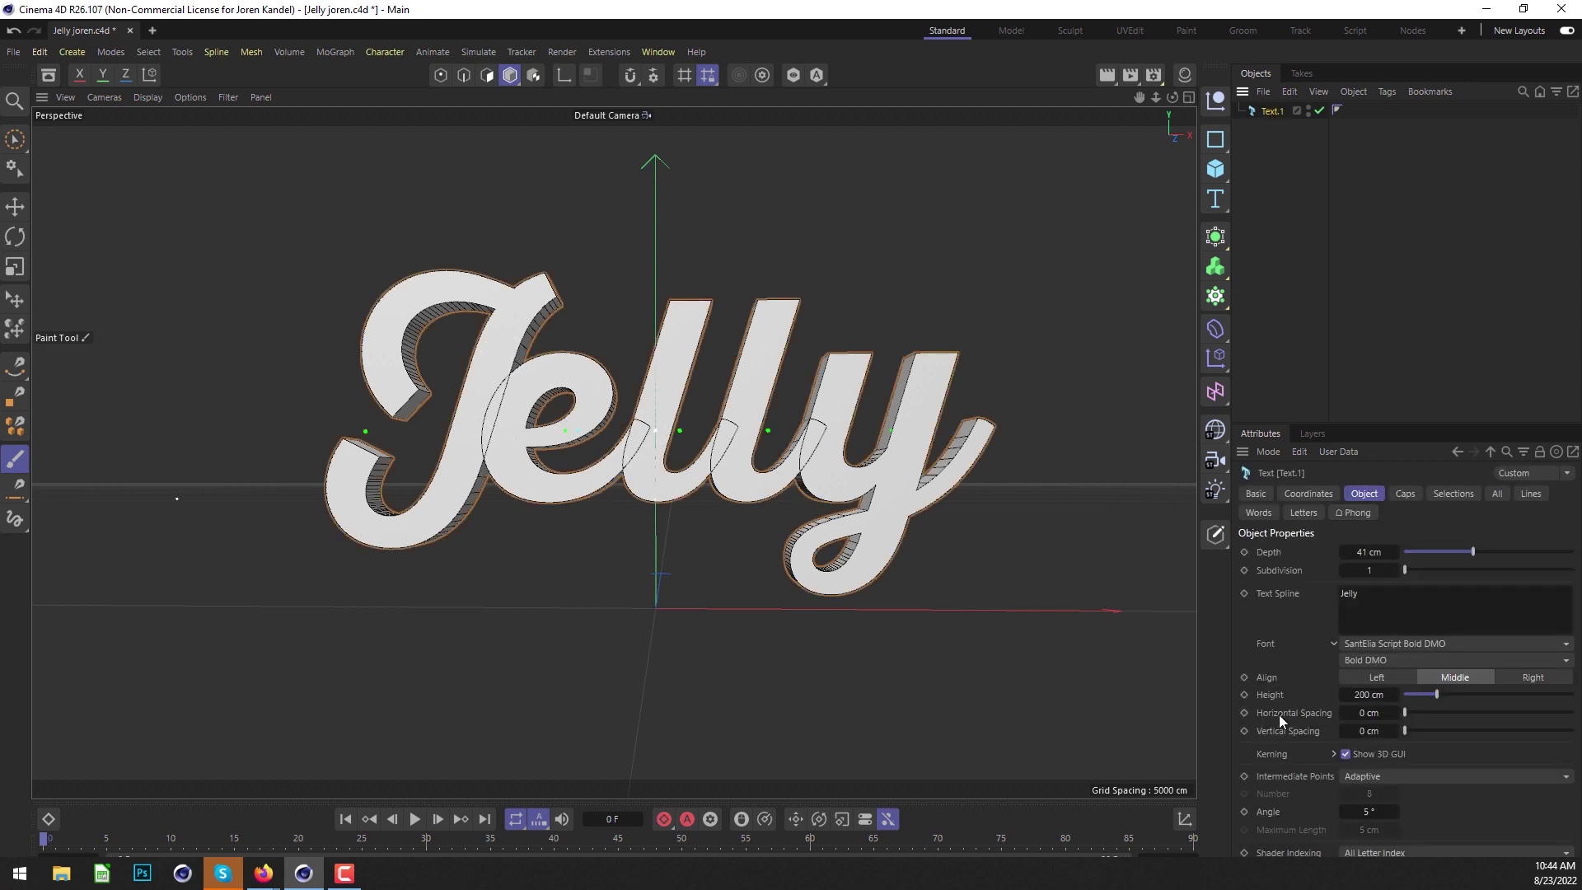
pyautogui.moveTo(1422, 713)
pyautogui.mouseDown()
pyautogui.moveTo(1441, 724)
pyautogui.moveTo(1411, 720)
pyautogui.mouseUp()
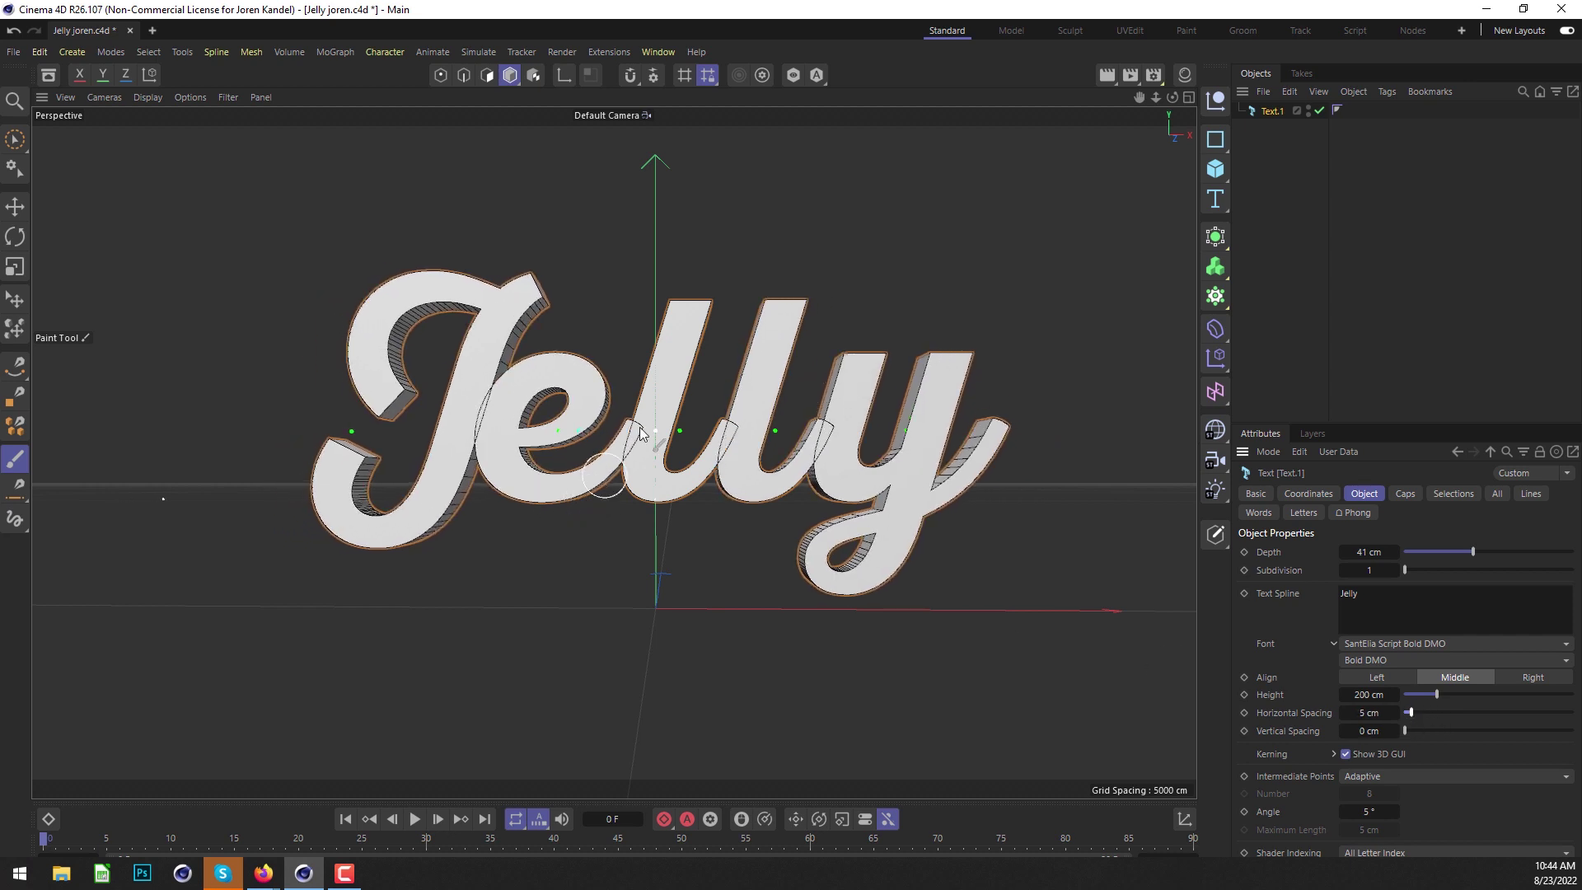
pyautogui.keyDown('alt'); pyautogui.moveTo(725, 445); pyautogui.dragTo(728, 422); pyautogui.keyUp('alt')
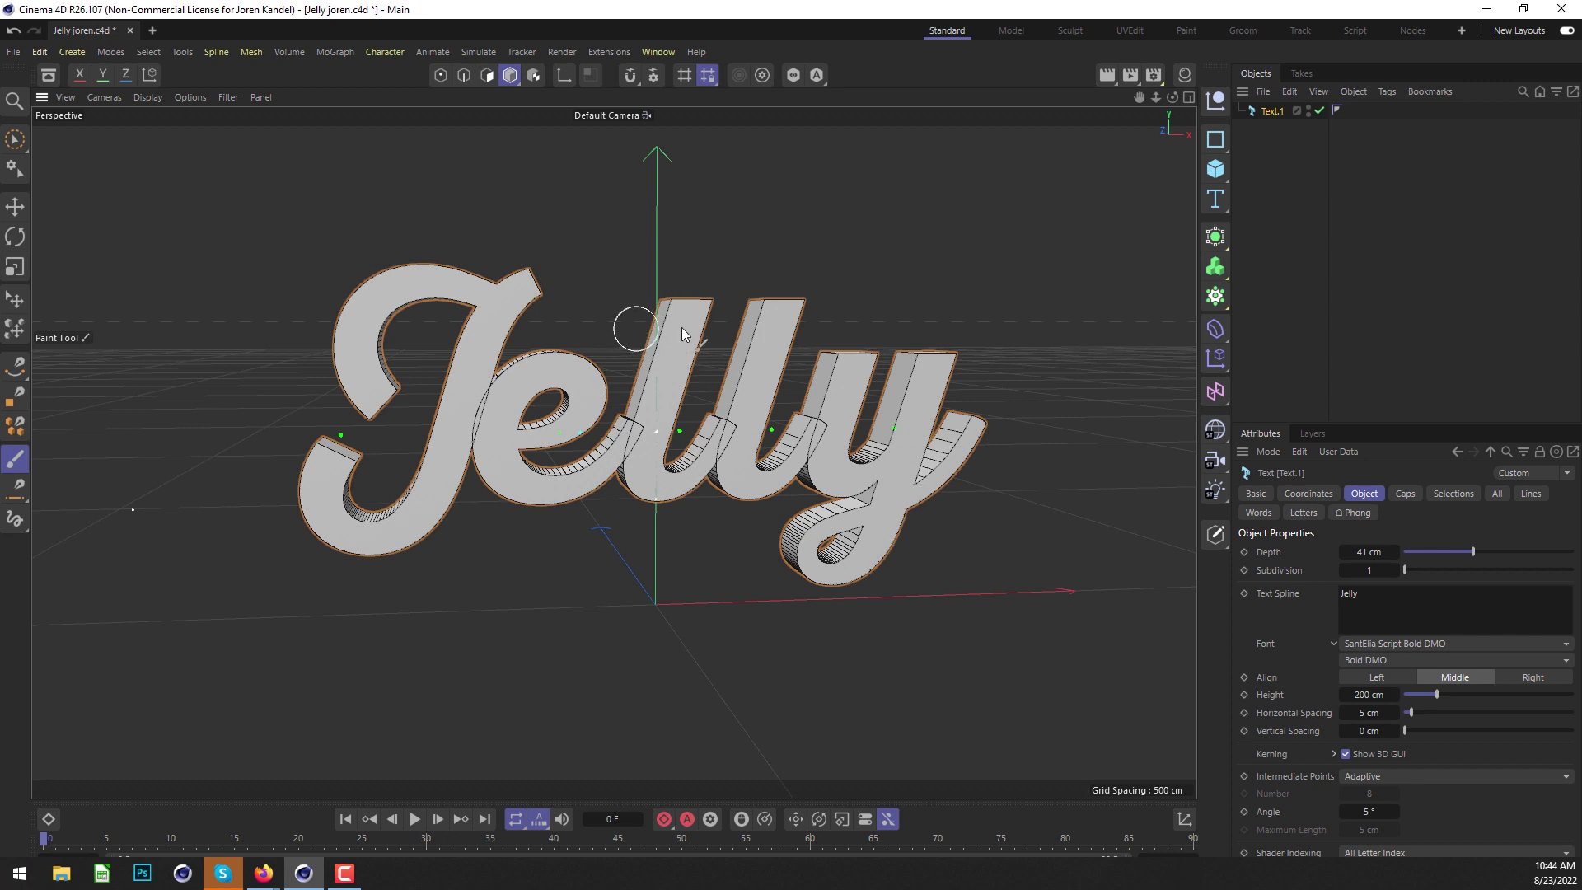
# Add a Remesh object via command search and put Text.1 under it.
pyautogui.click(1302, 131)
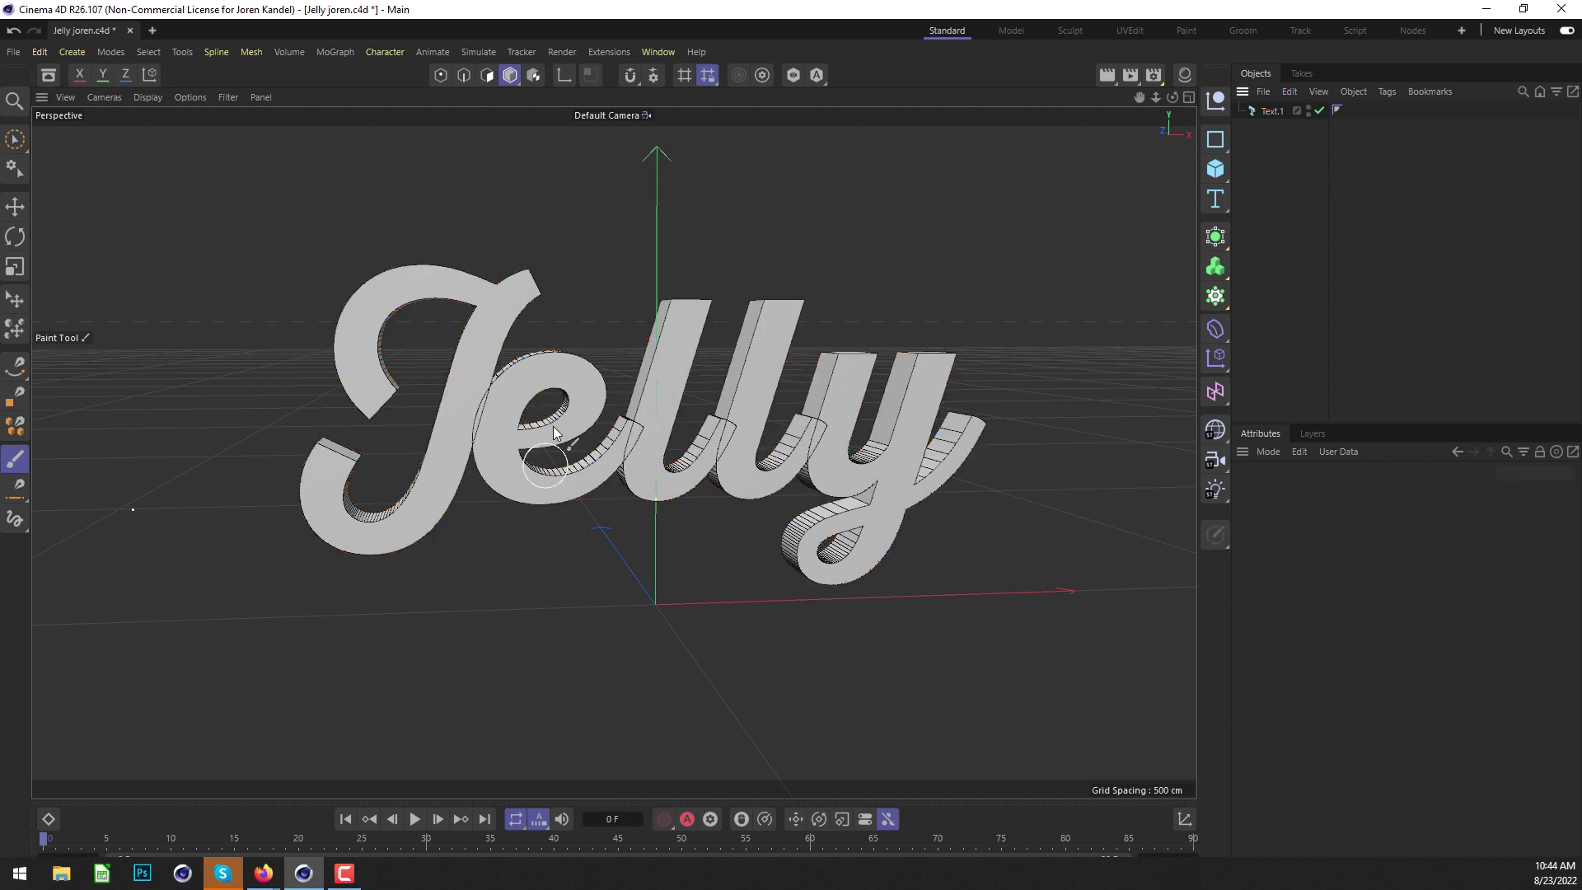
pyautogui.hotkey('shift', 'c')
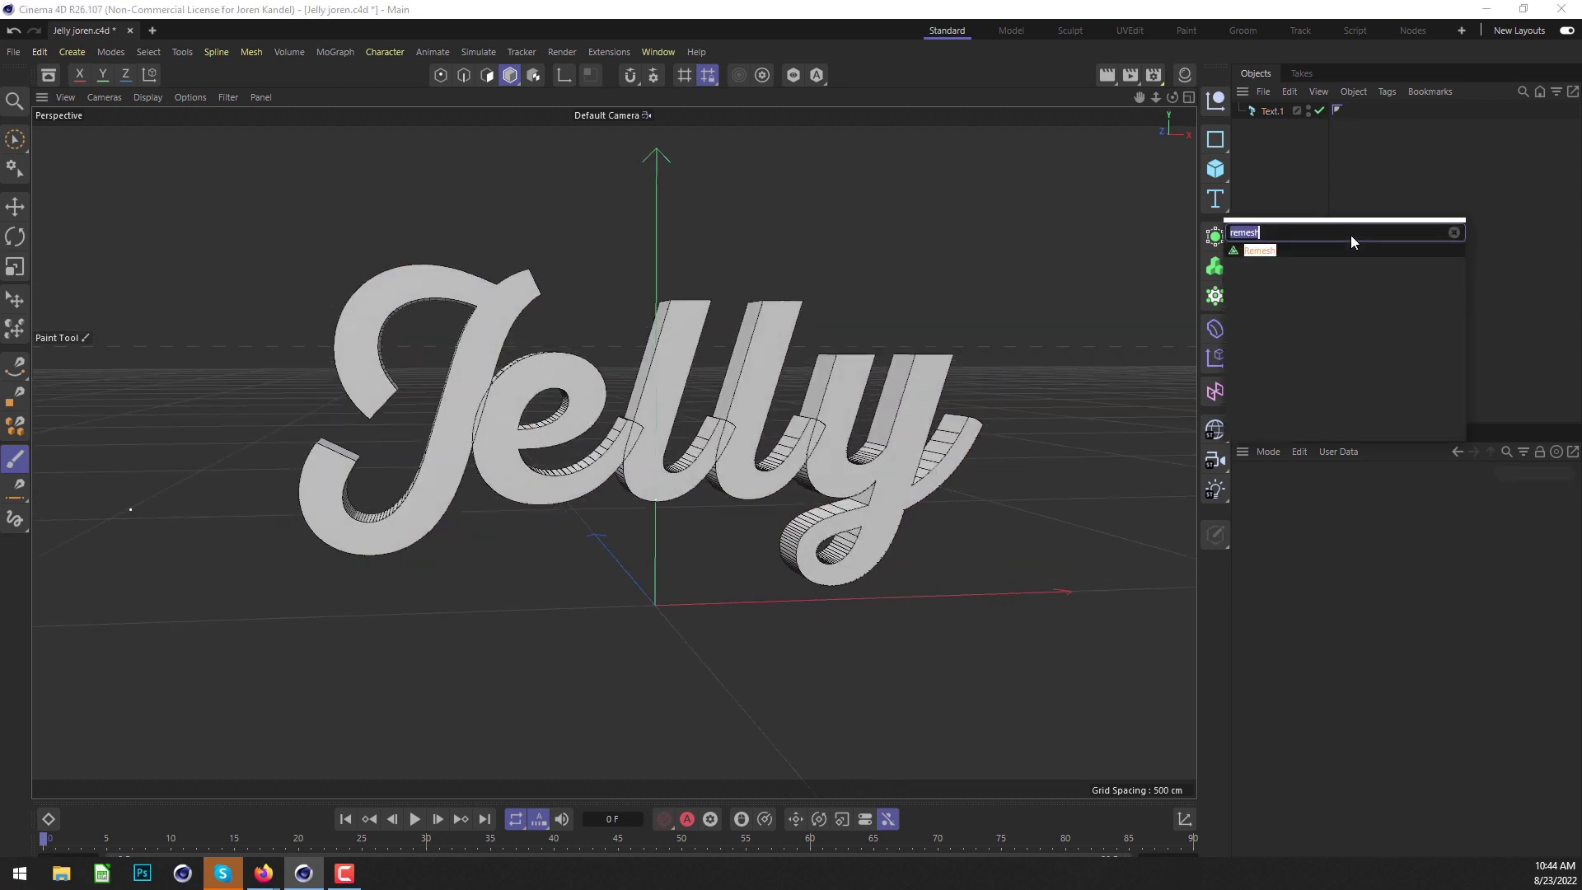
pyautogui.write('remesh')
pyautogui.press('Return')
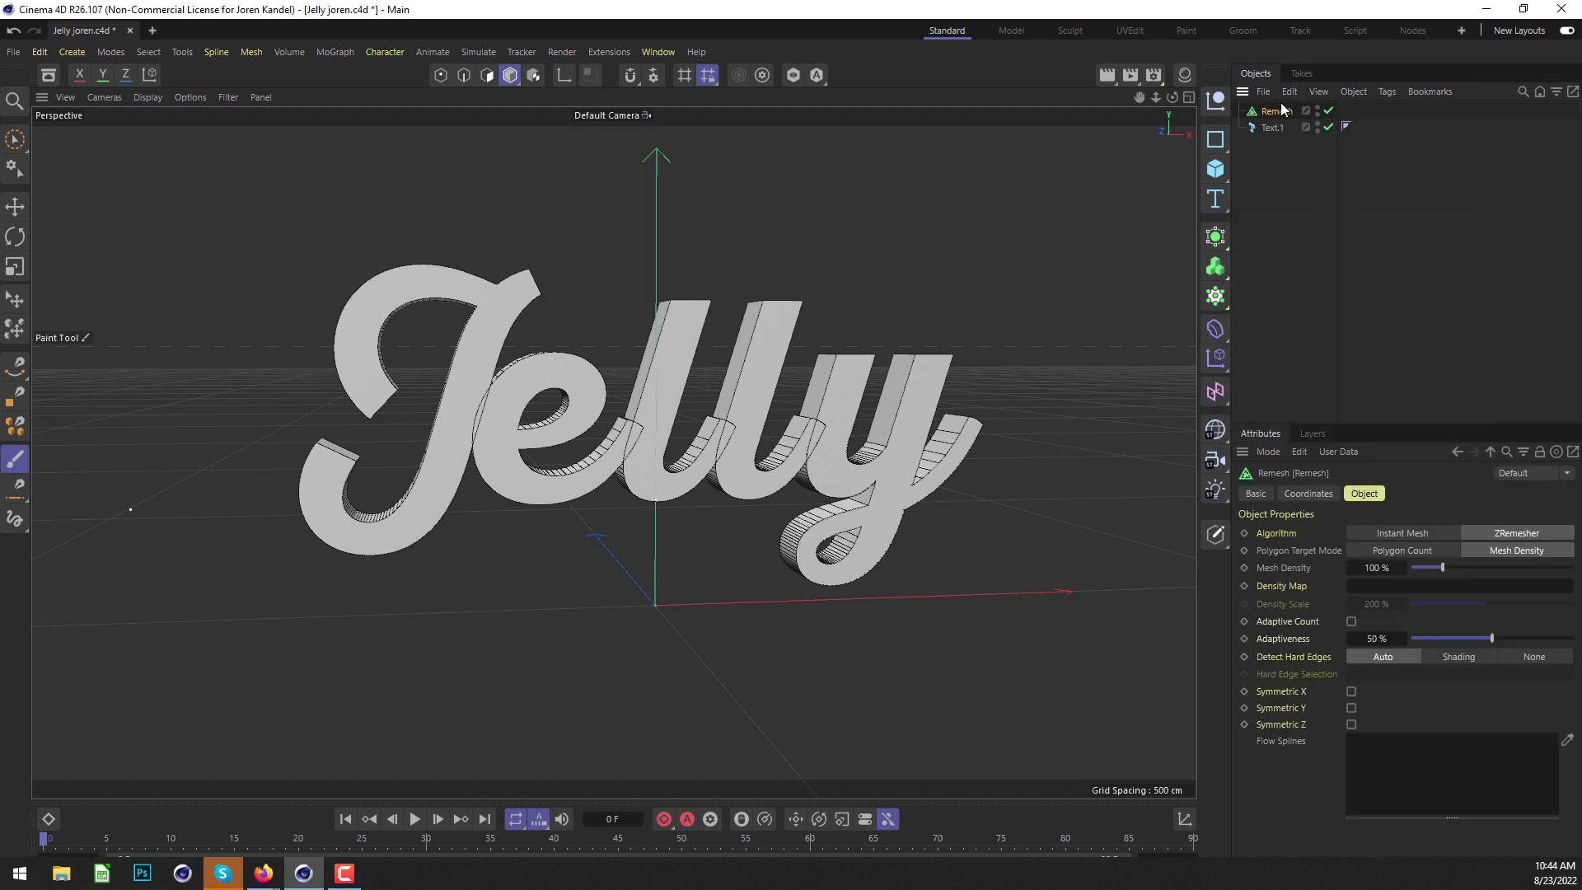
pyautogui.moveTo(1282, 110); pyautogui.dragTo(1281, 113)
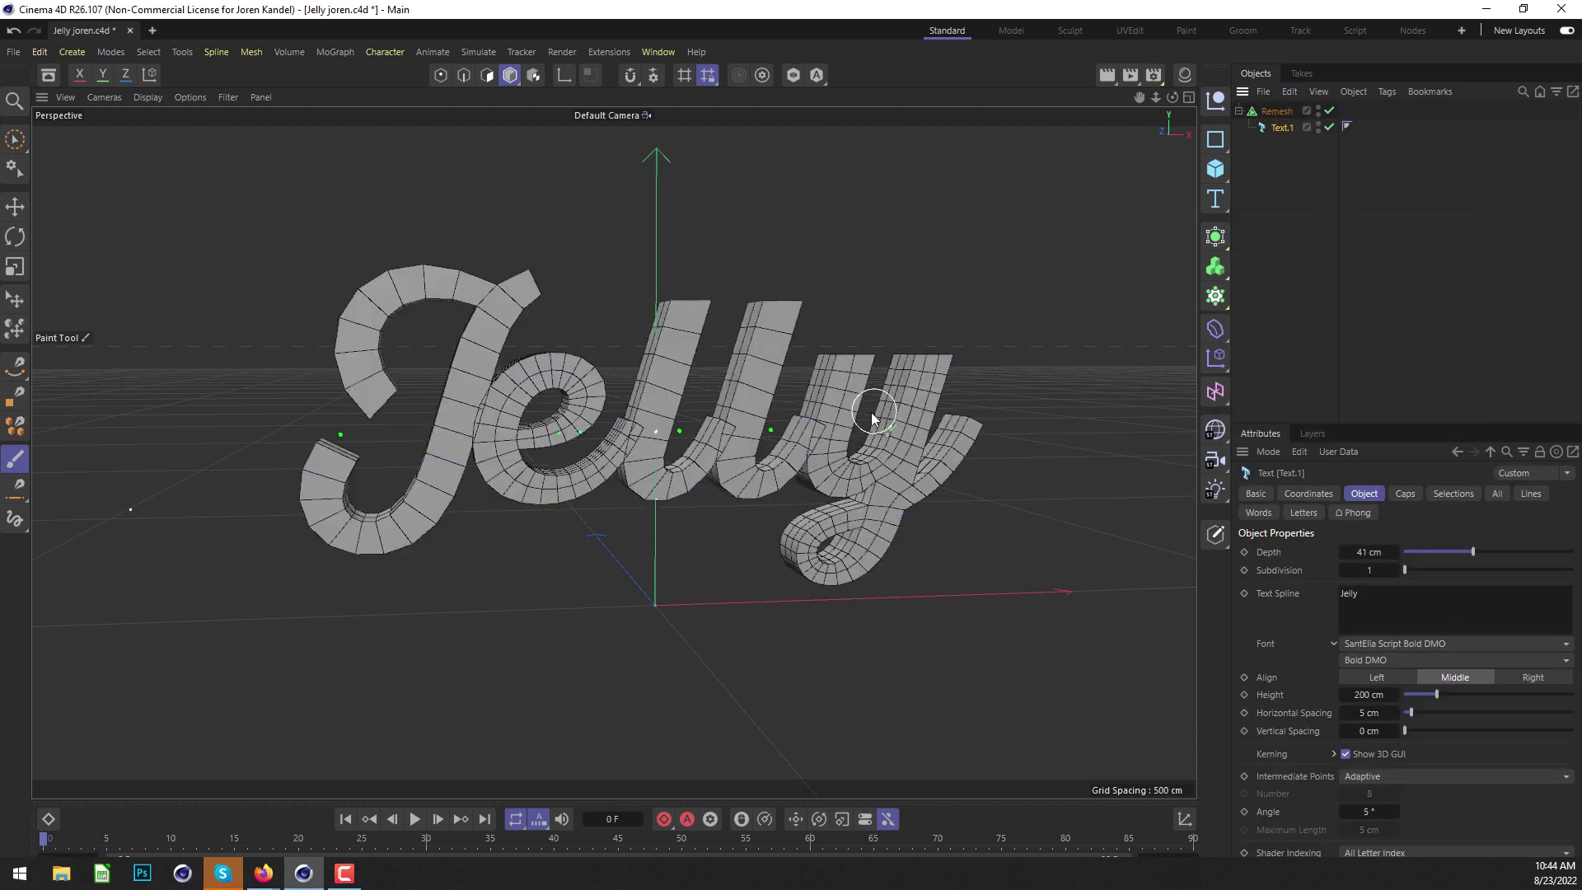
# Give the Remesh 500% Mesh Density, Adaptive Count on, and 100% Adaptiveness.
pyautogui.click(1279, 111)
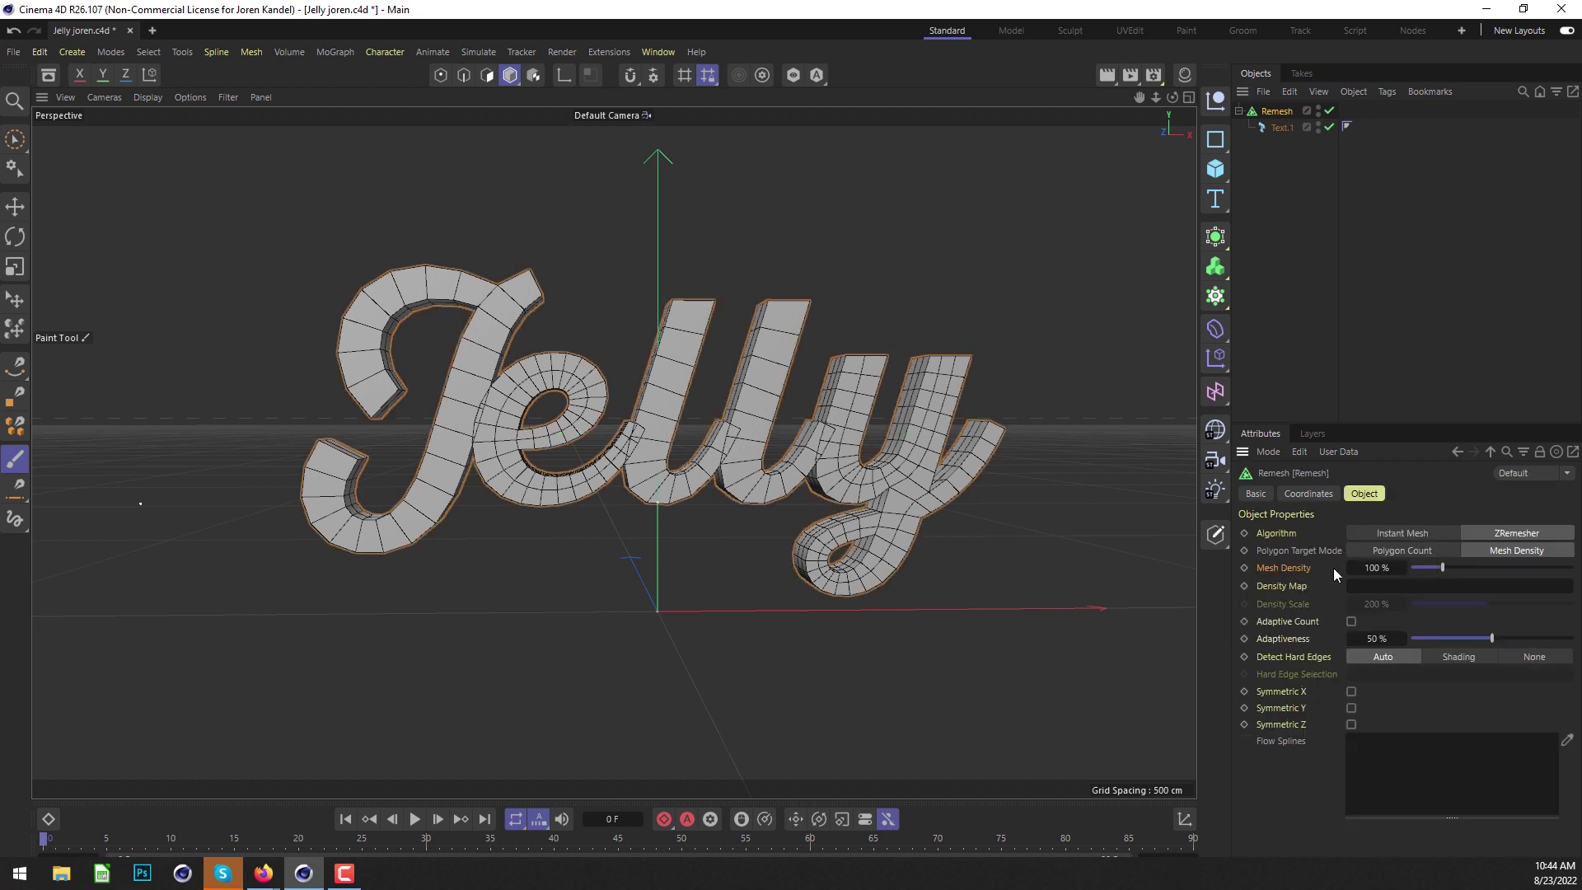
pyautogui.moveTo(1441, 565); pyautogui.dragTo(1574, 566)
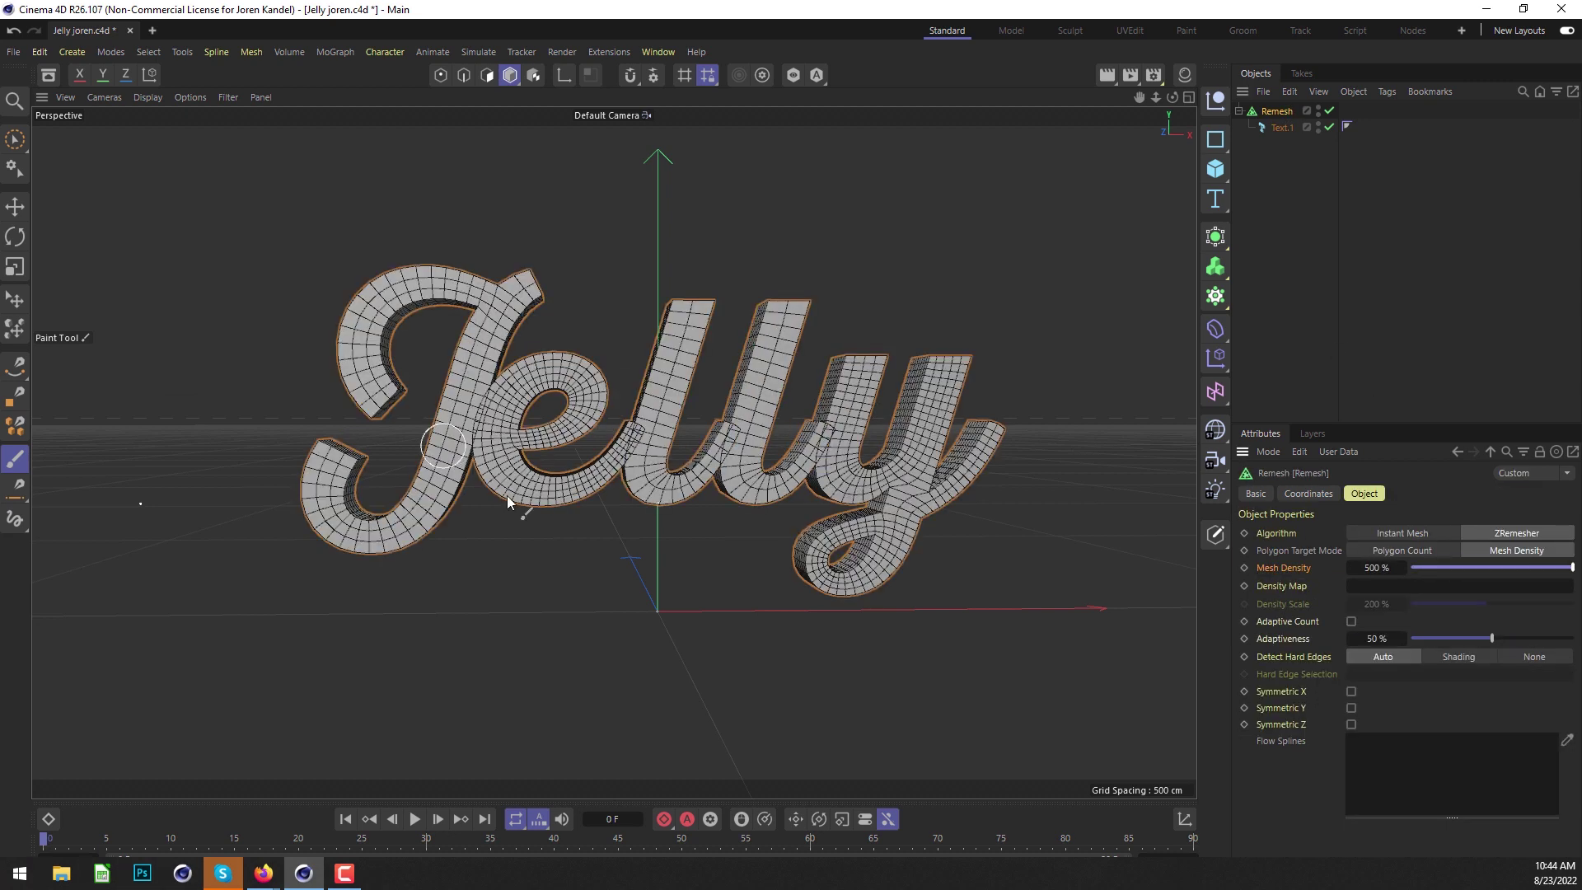
pyautogui.click(1351, 621)
pyautogui.moveTo(1493, 638); pyautogui.dragTo(1574, 639)
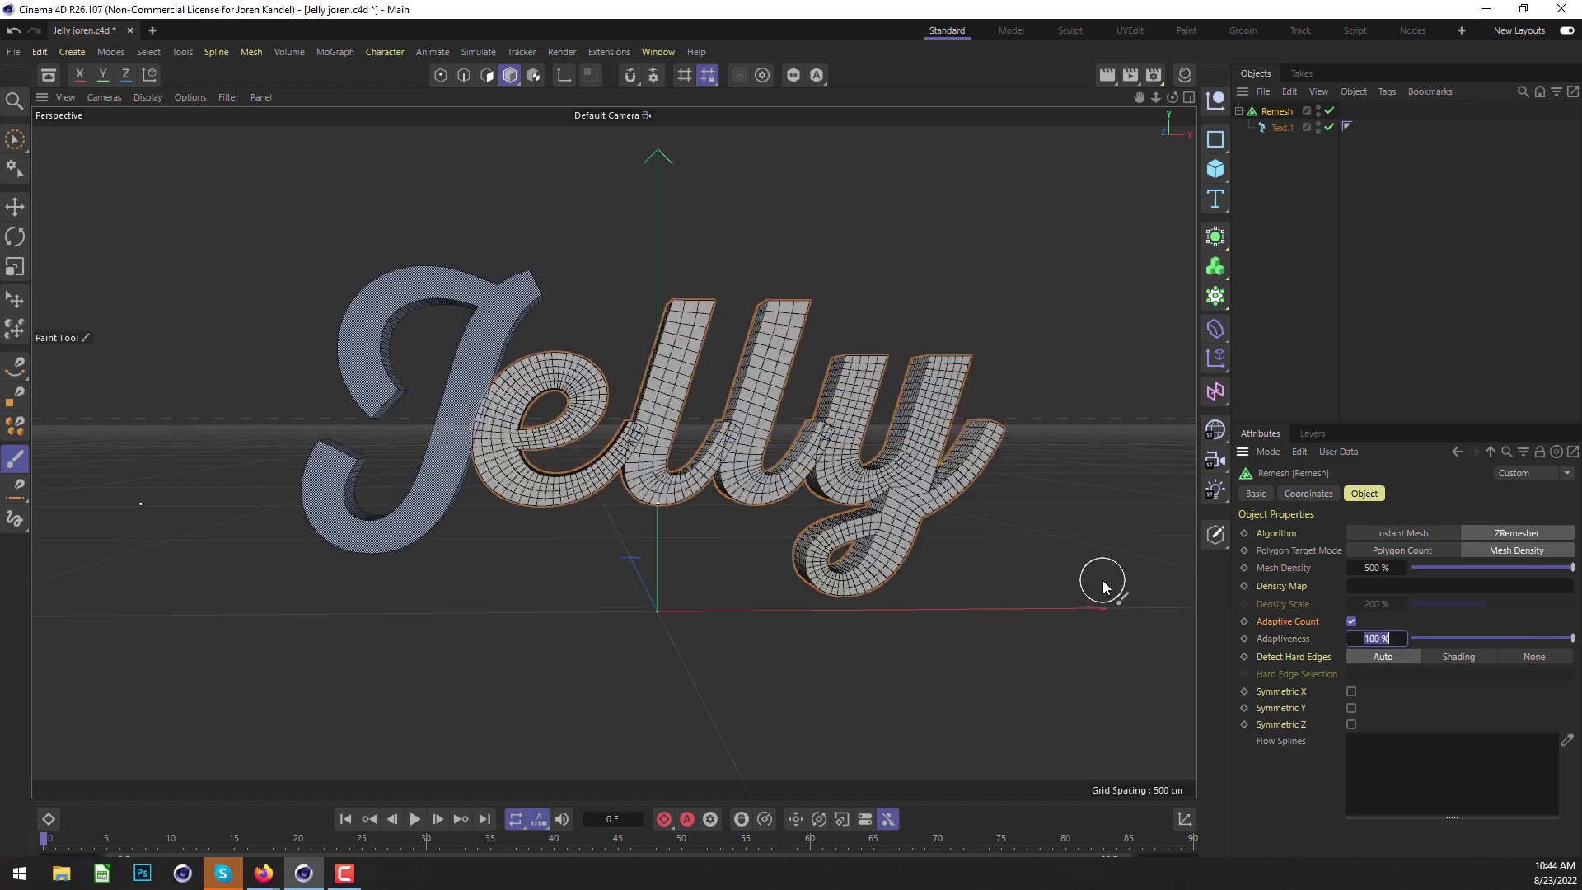
pyautogui.keyDown('alt'); pyautogui.moveTo(477, 498); pyautogui.dragTo(511, 420); pyautogui.keyUp('alt')
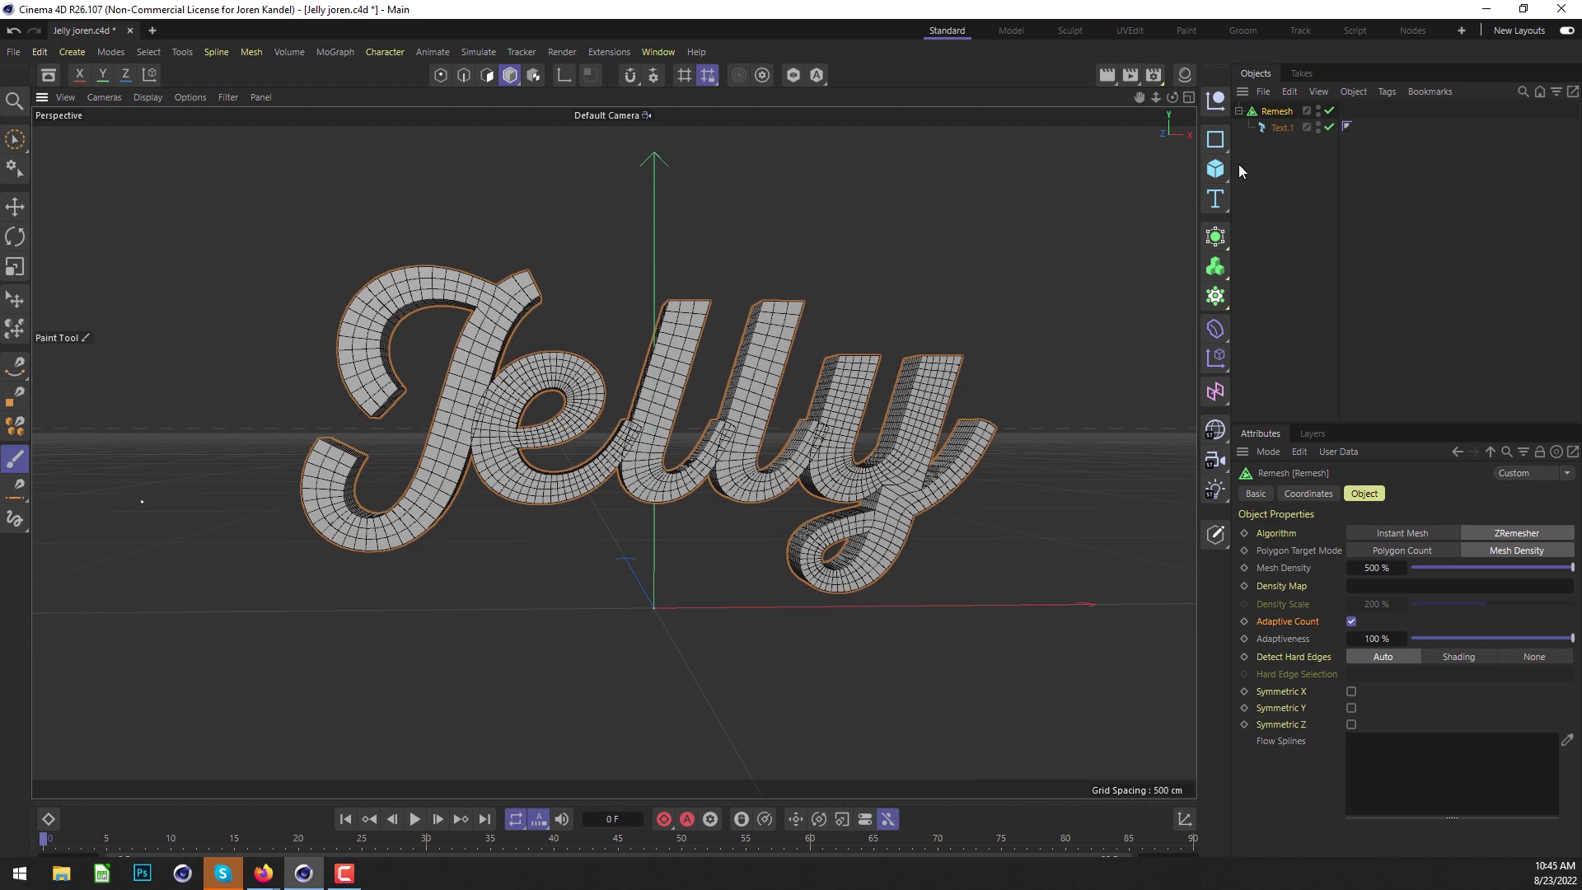
pyautogui.click(1225, 265)
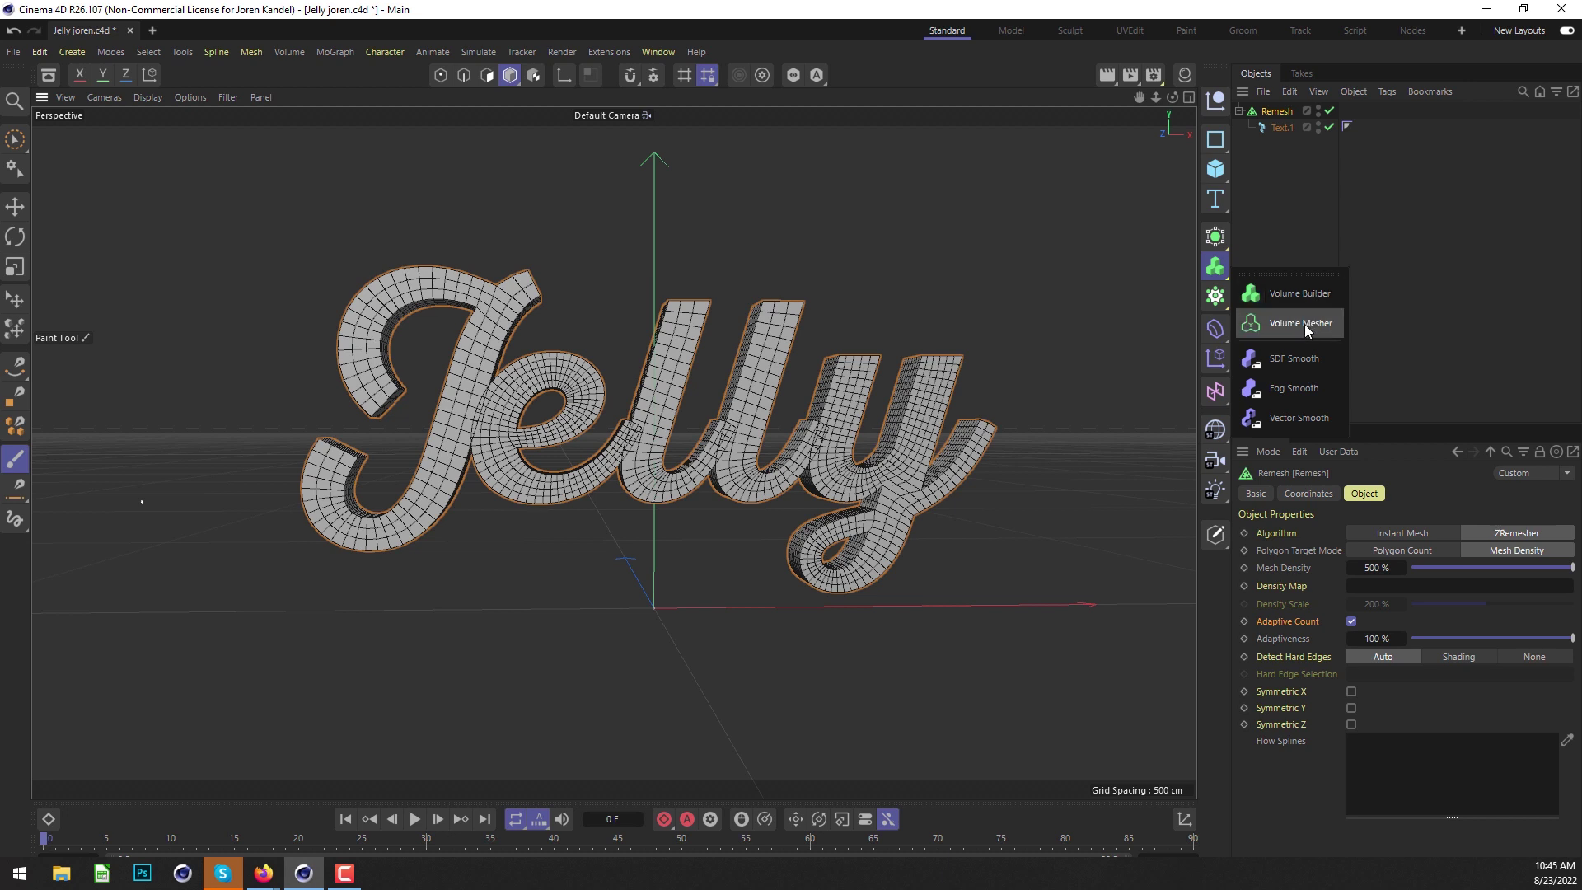
# Create a Volume Builder and place the Remesh object inside it.
pyautogui.click(1313, 302)
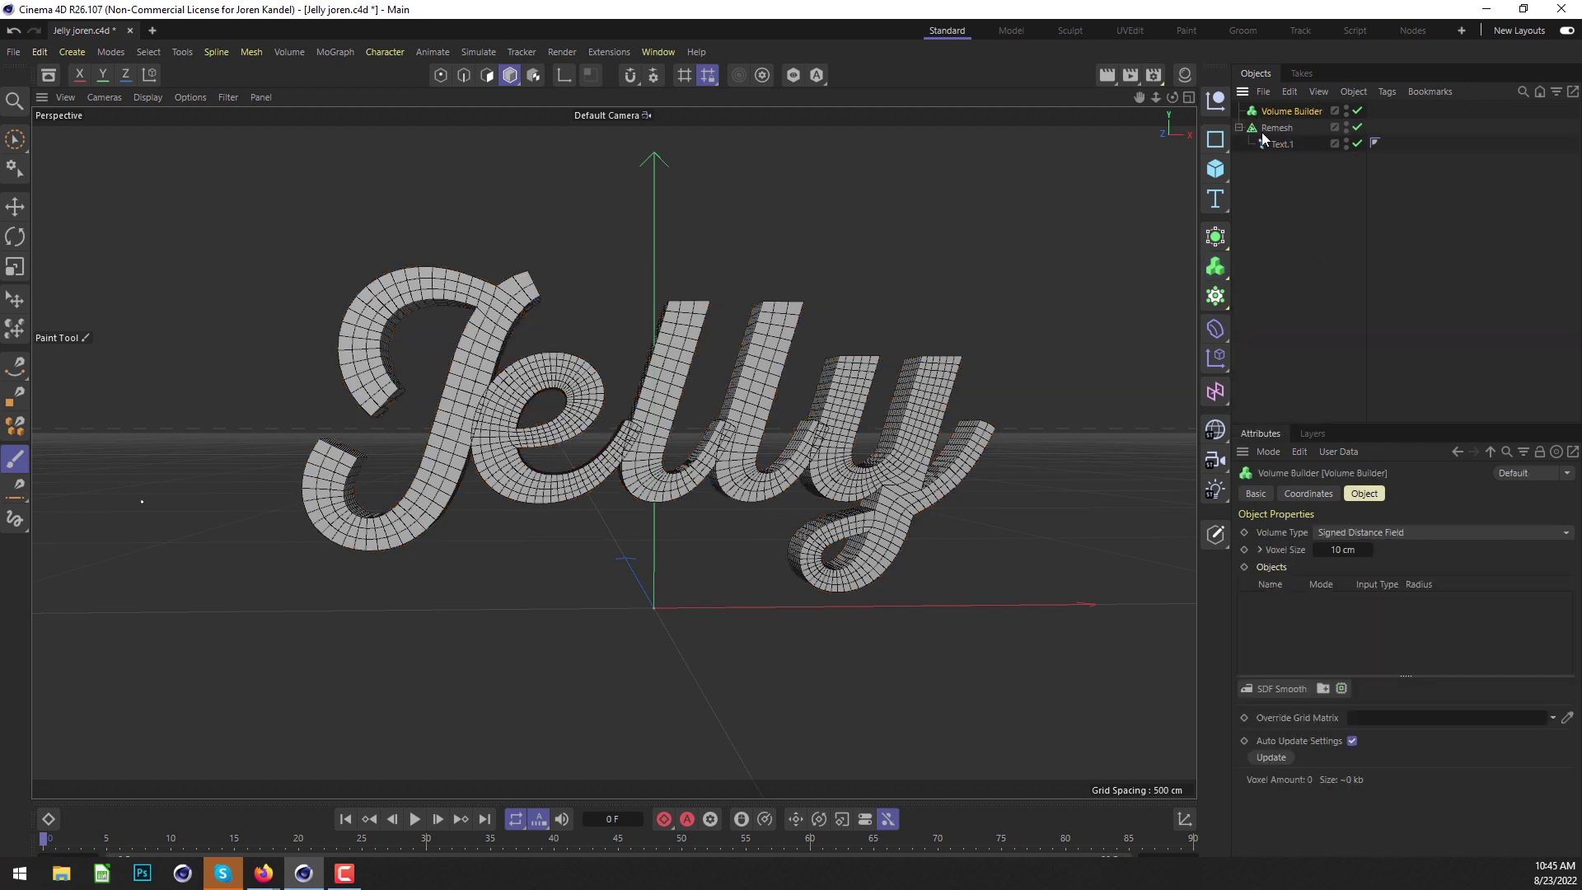
pyautogui.moveTo(1275, 128); pyautogui.dragTo(1280, 113)
pyautogui.click(1280, 113)
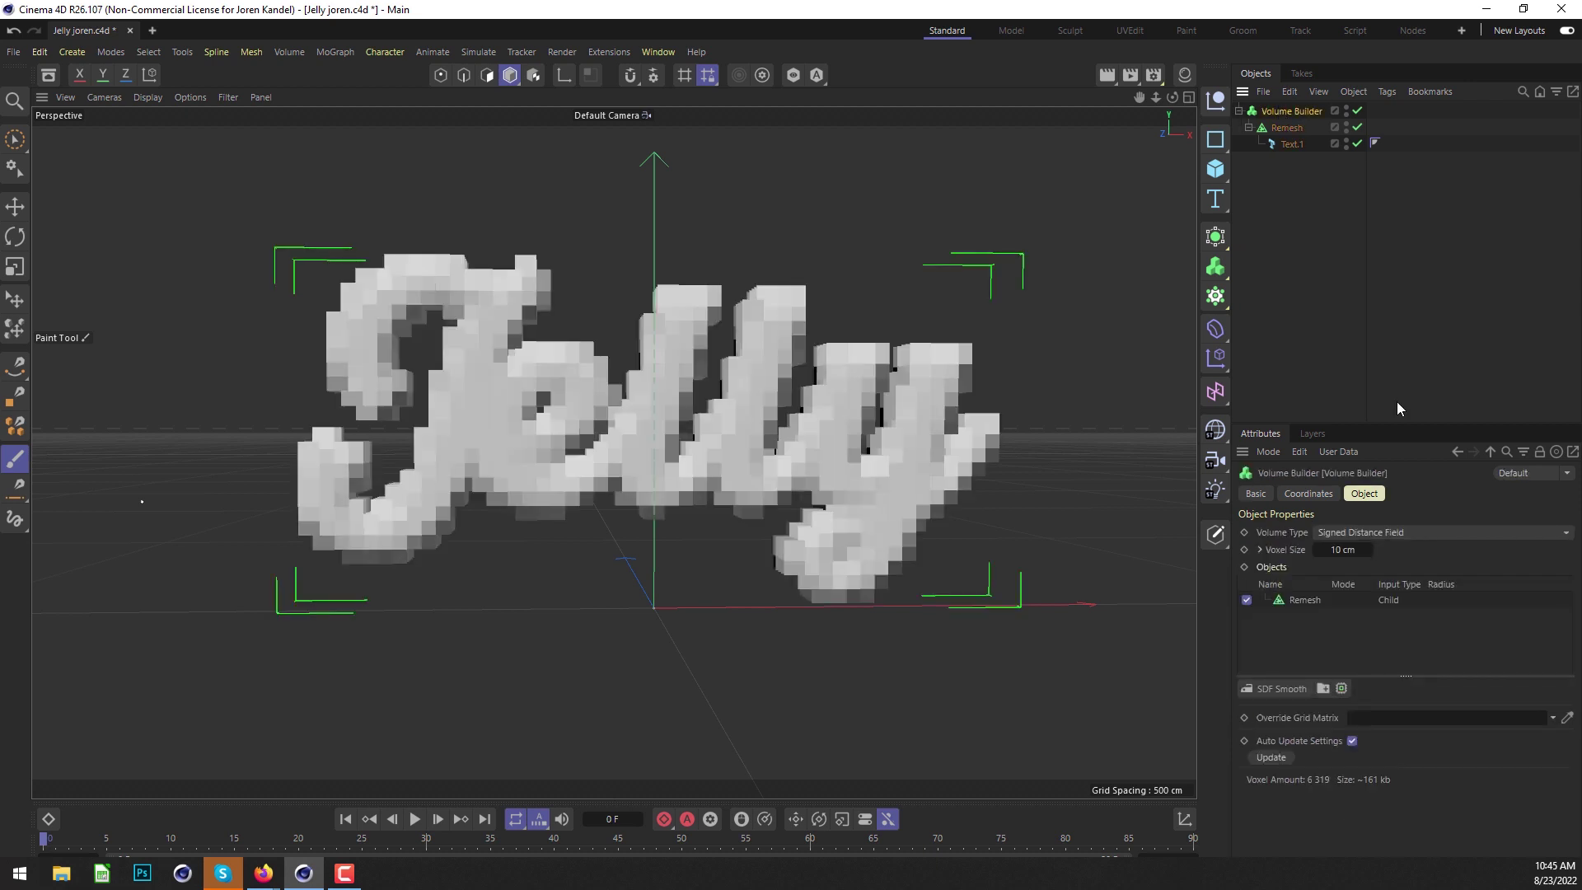
# Set the Volume Builder's Voxel Size to 2 cm and add an SDF Smooth filter.
pyautogui.click(1342, 550)
pyautogui.write('2')
pyautogui.press('Return')
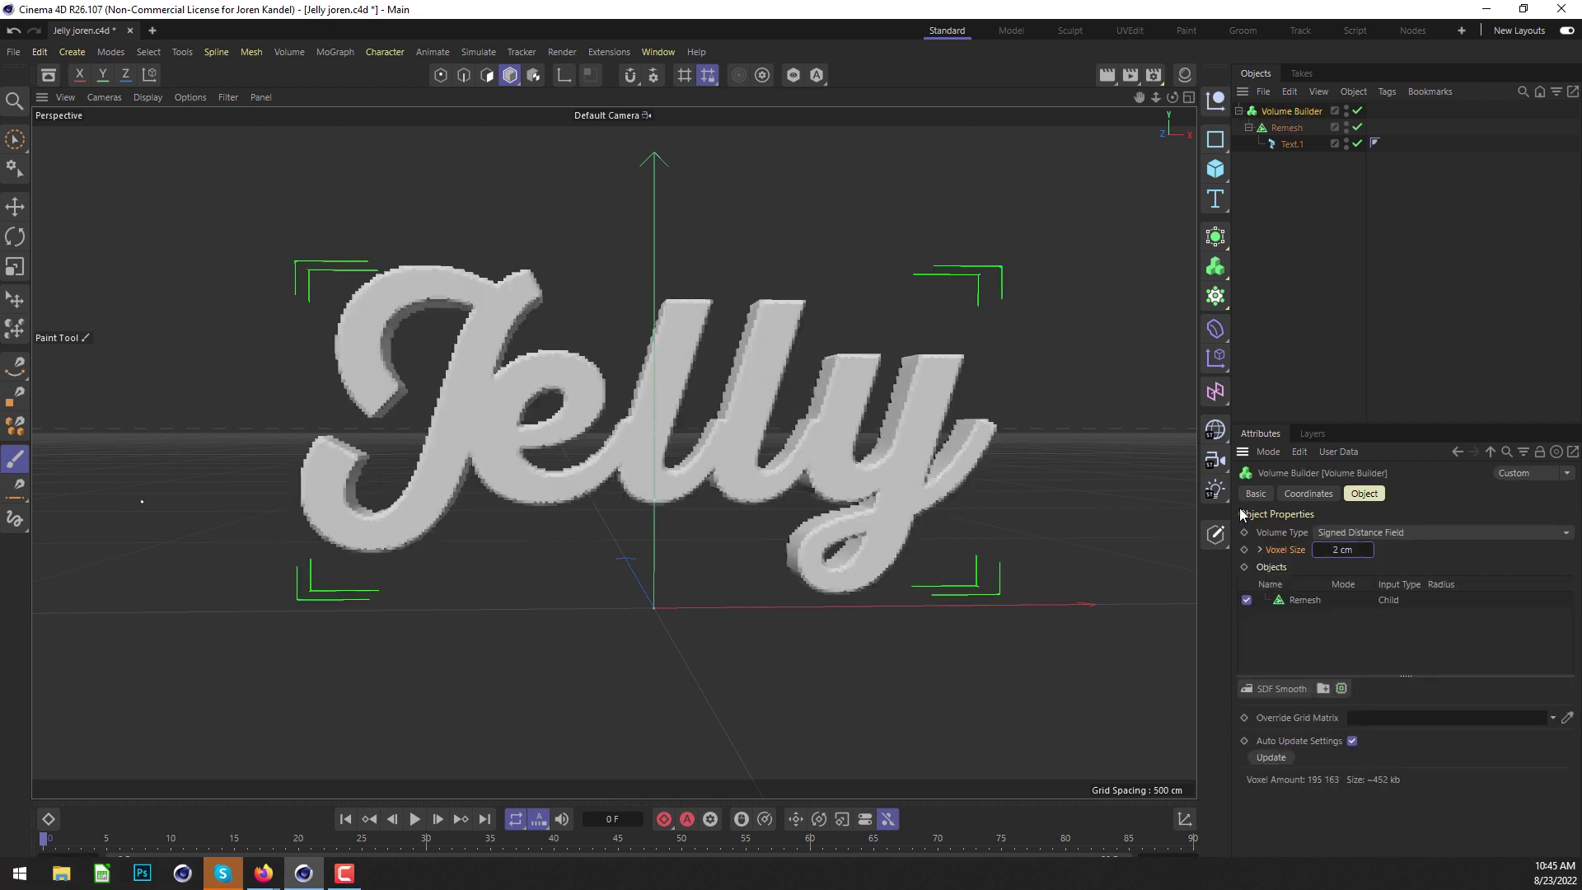
pyautogui.click(1279, 689)
pyautogui.keyDown('alt'); pyautogui.moveTo(593, 375); pyautogui.dragTo(522, 408); pyautogui.keyUp('alt')
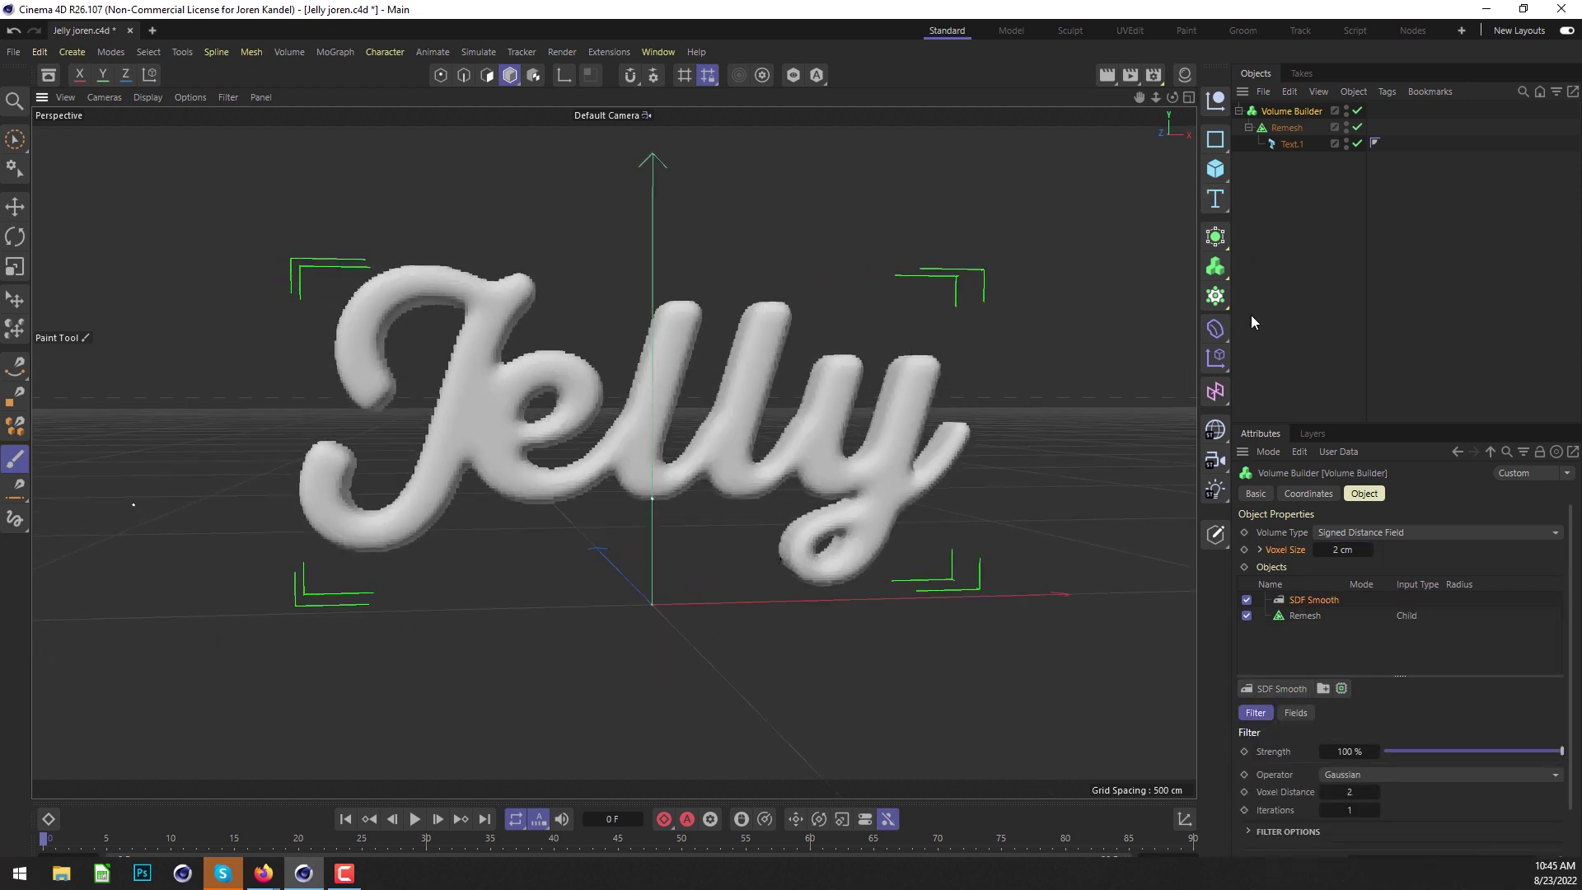
# Wrap the Volume Builder in a new Volume Mesher and inspect the resulting Jelly mesh.
pyautogui.click(1218, 272)
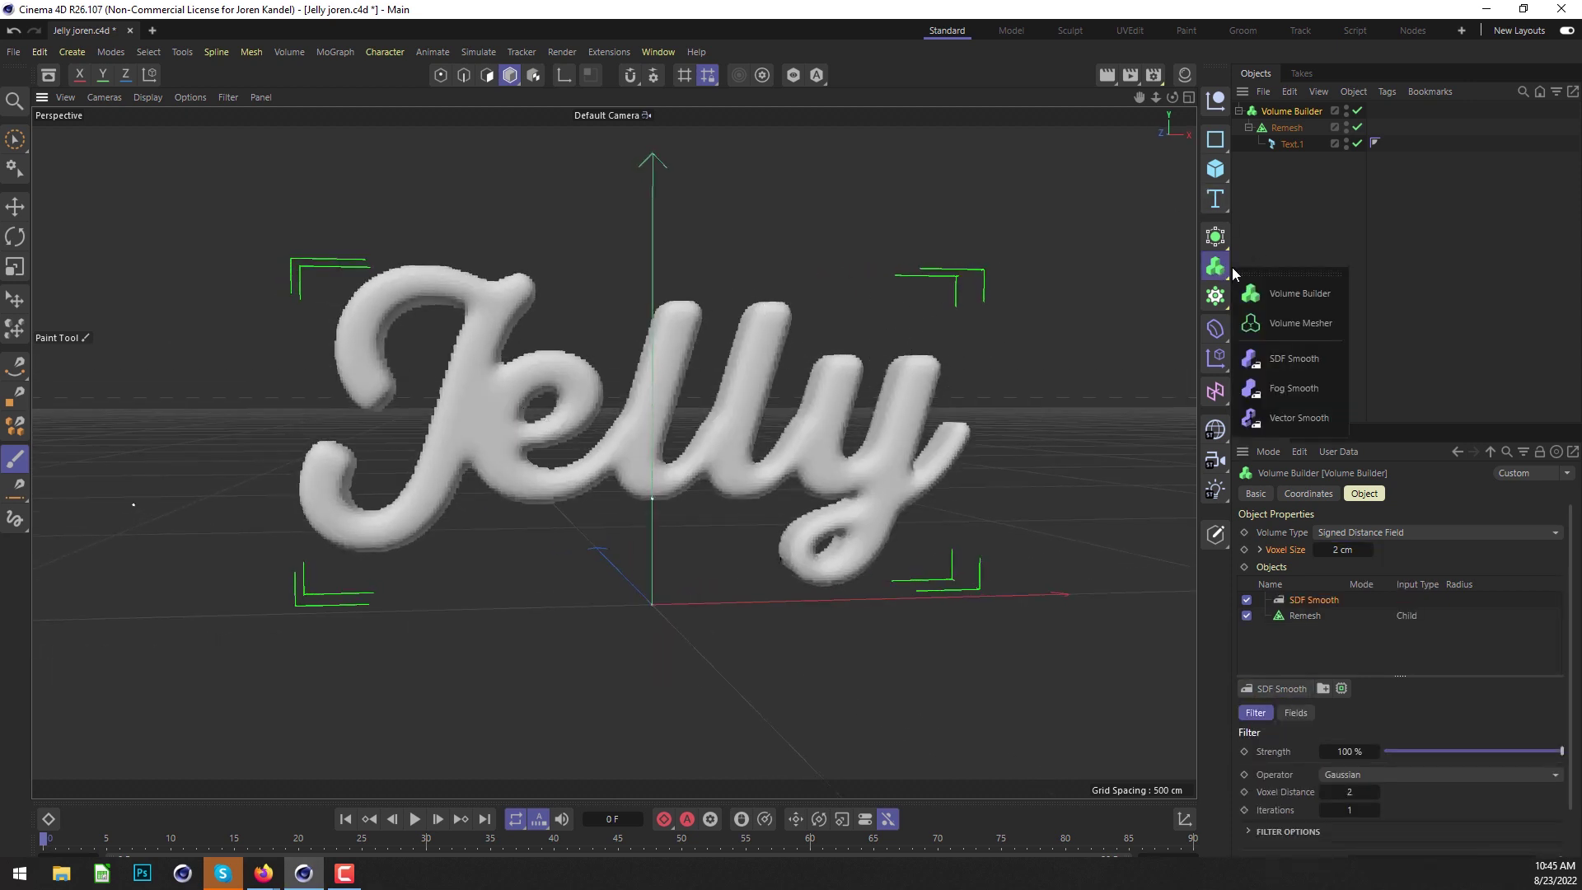
pyautogui.click(1293, 326)
pyautogui.moveTo(1291, 127); pyautogui.dragTo(1290, 112)
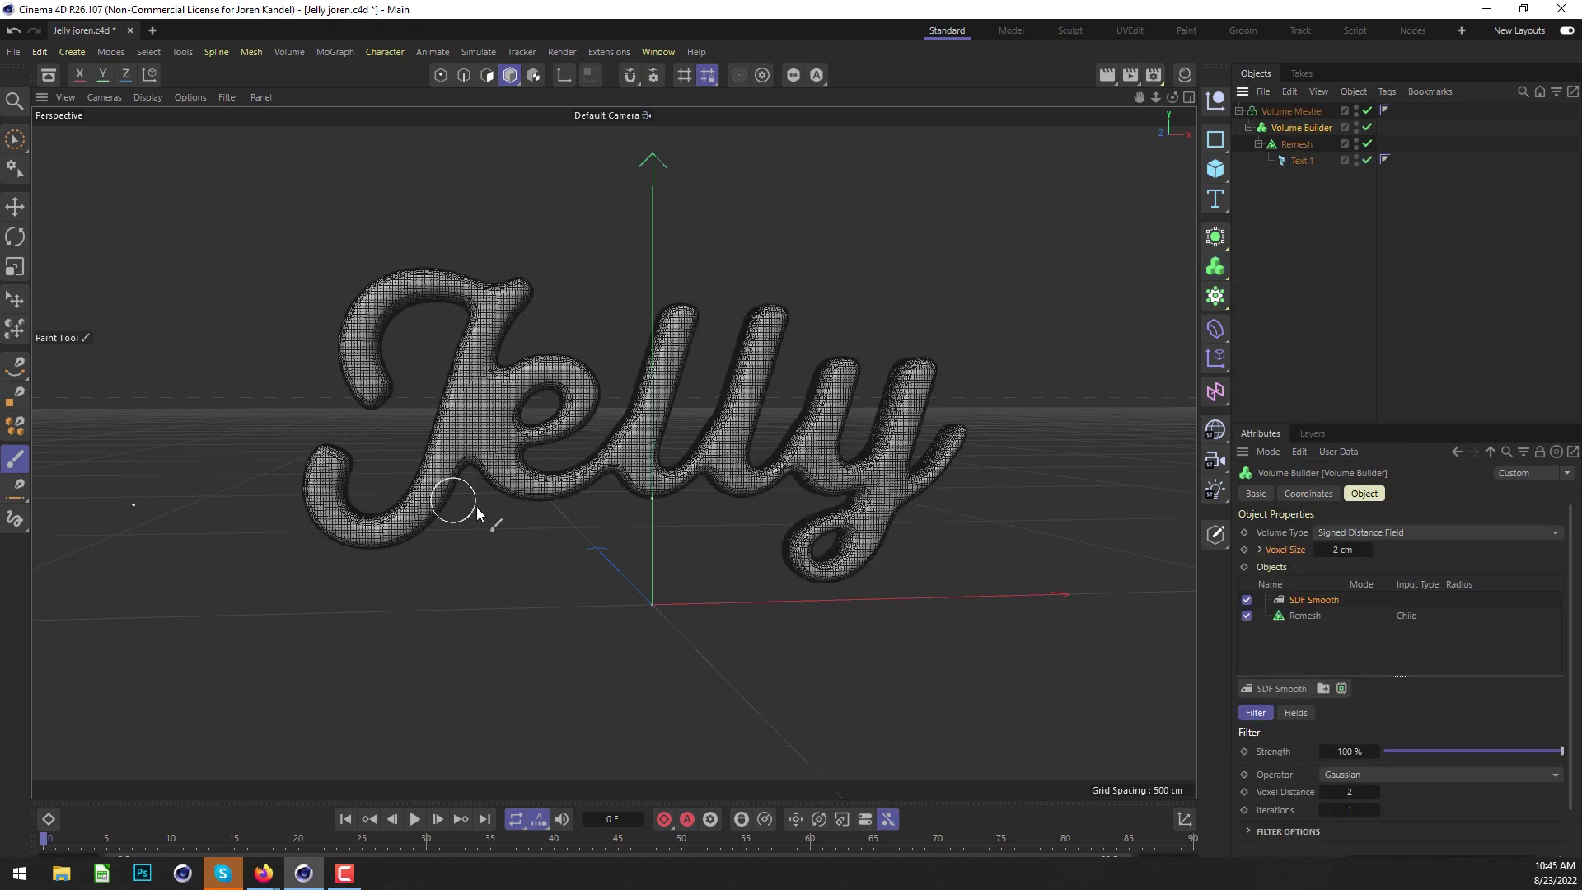
pyautogui.keyDown('alt'); pyautogui.moveTo(477, 514); pyautogui.dragTo(494, 370); pyautogui.keyUp('alt')
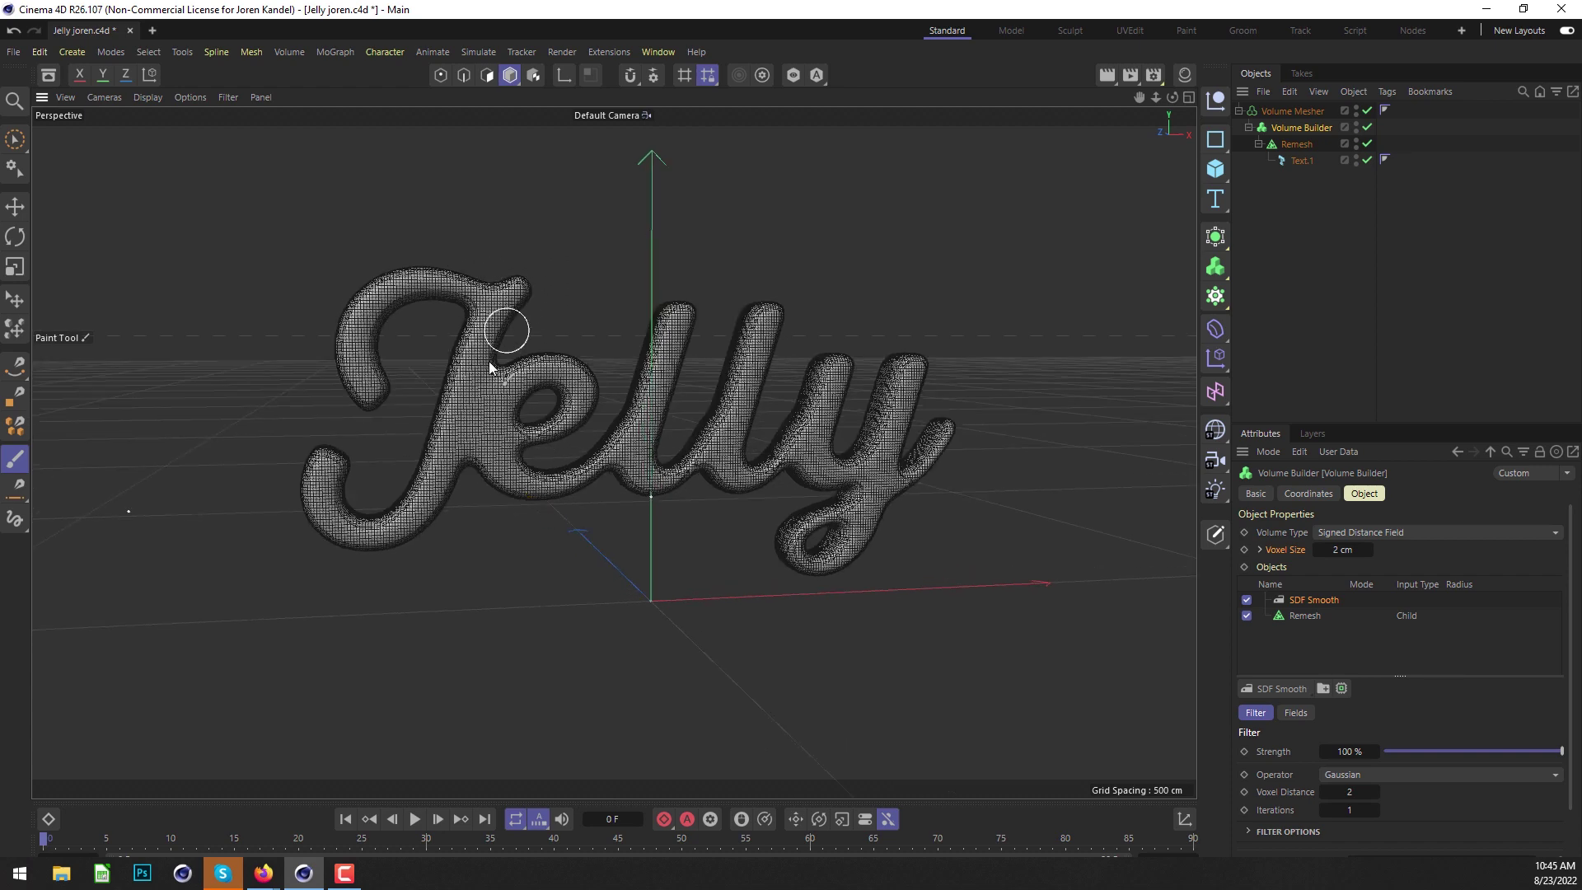
pyautogui.moveTo(582, 423)
pyautogui.keyDown('alt'); pyautogui.mouseDown()
pyautogui.moveTo(560, 418)
pyautogui.moveTo(580, 405)
pyautogui.mouseUp(); pyautogui.keyUp('alt')
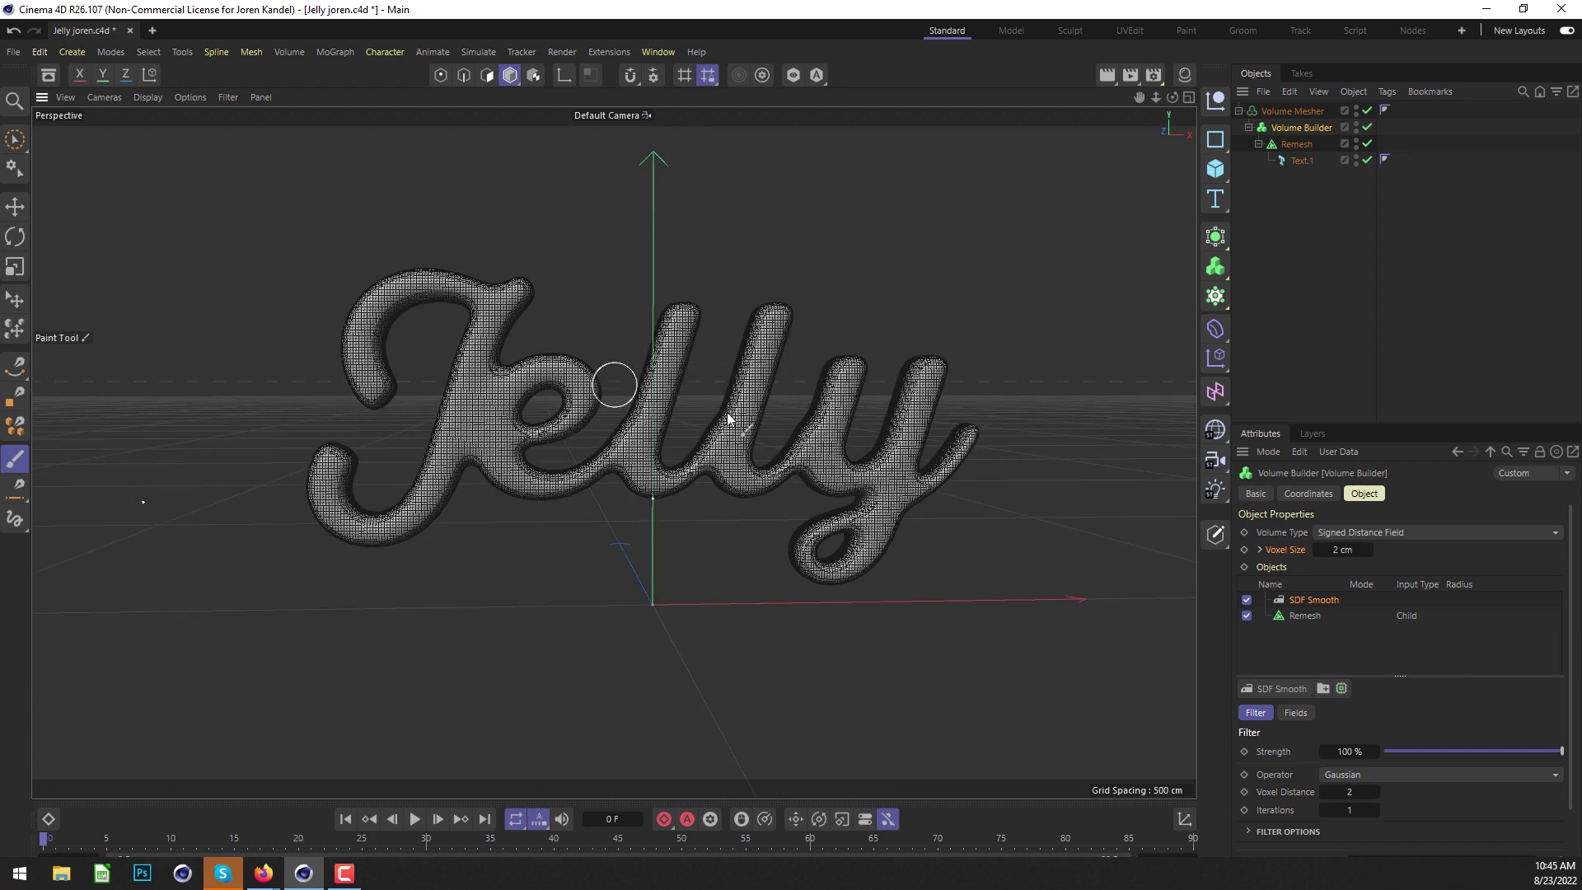
# Collapse the Volume Mesher hierarchy into one editable polygon mesh.
pyautogui.click(1303, 113)
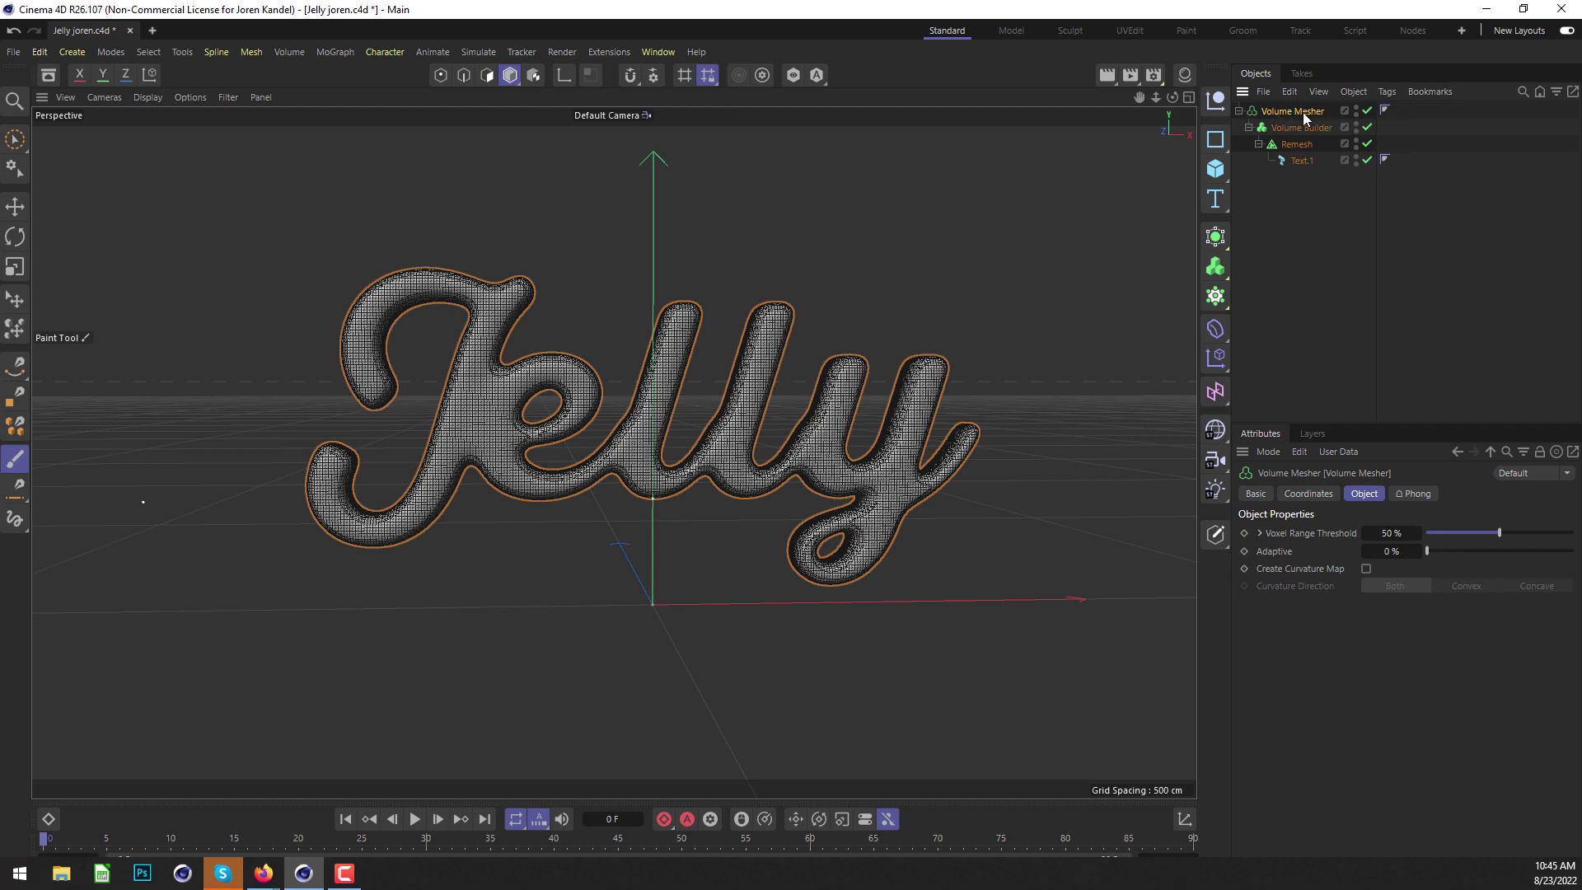
pyautogui.press('c')
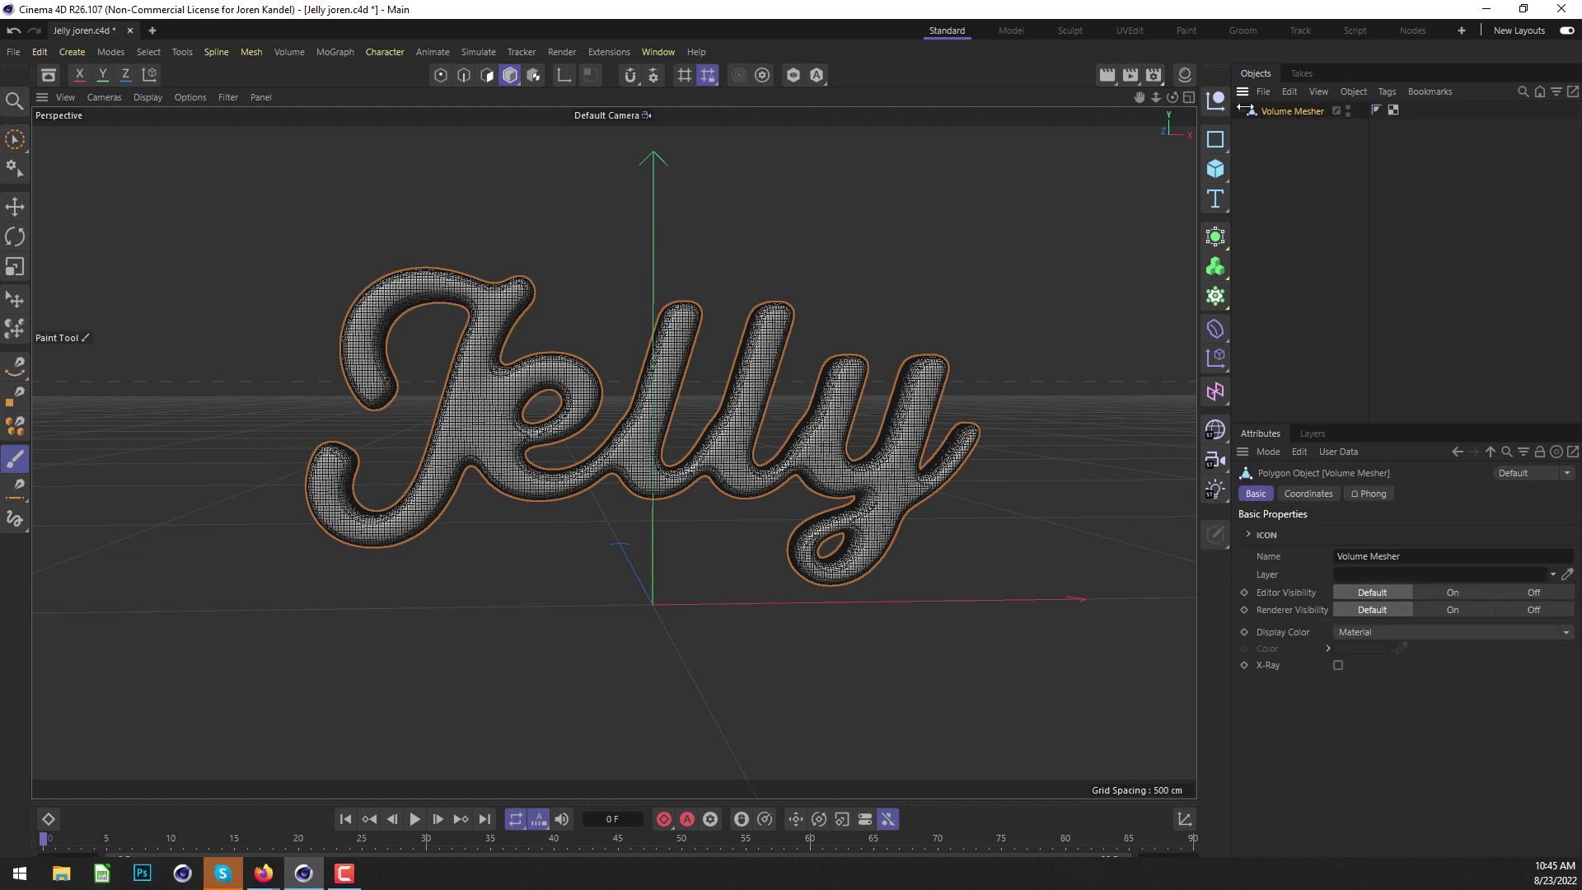
pyautogui.keyDown('alt'); pyautogui.moveTo(706, 416); pyautogui.dragTo(741, 416); pyautogui.keyUp('alt')
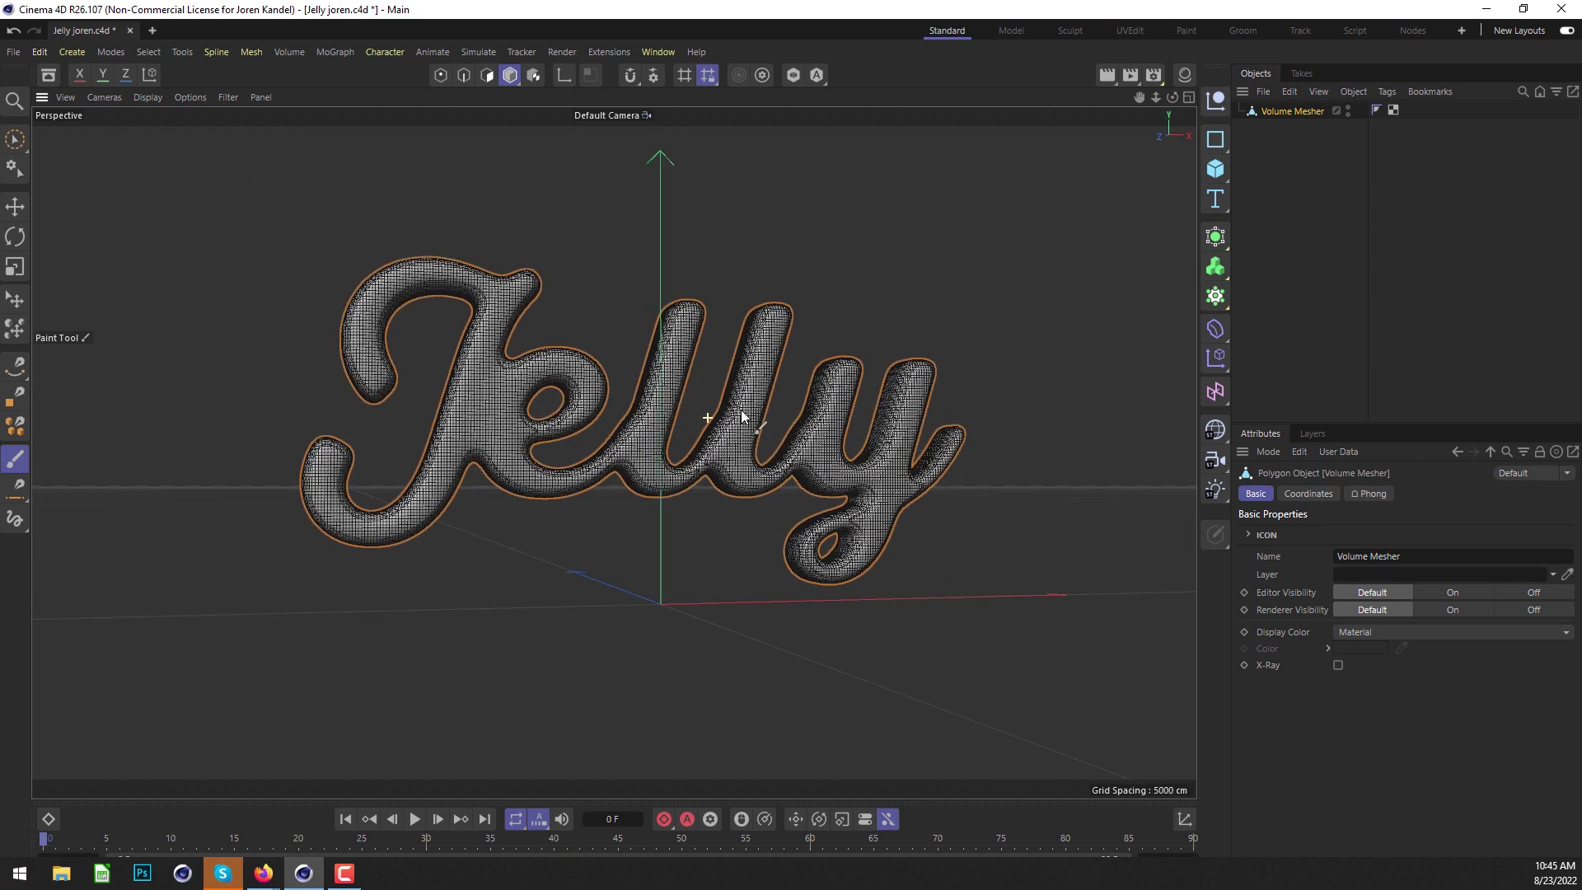
pyautogui.keyDown('alt'); pyautogui.moveTo(635, 431); pyautogui.dragTo(641, 409); pyautogui.keyUp('alt')
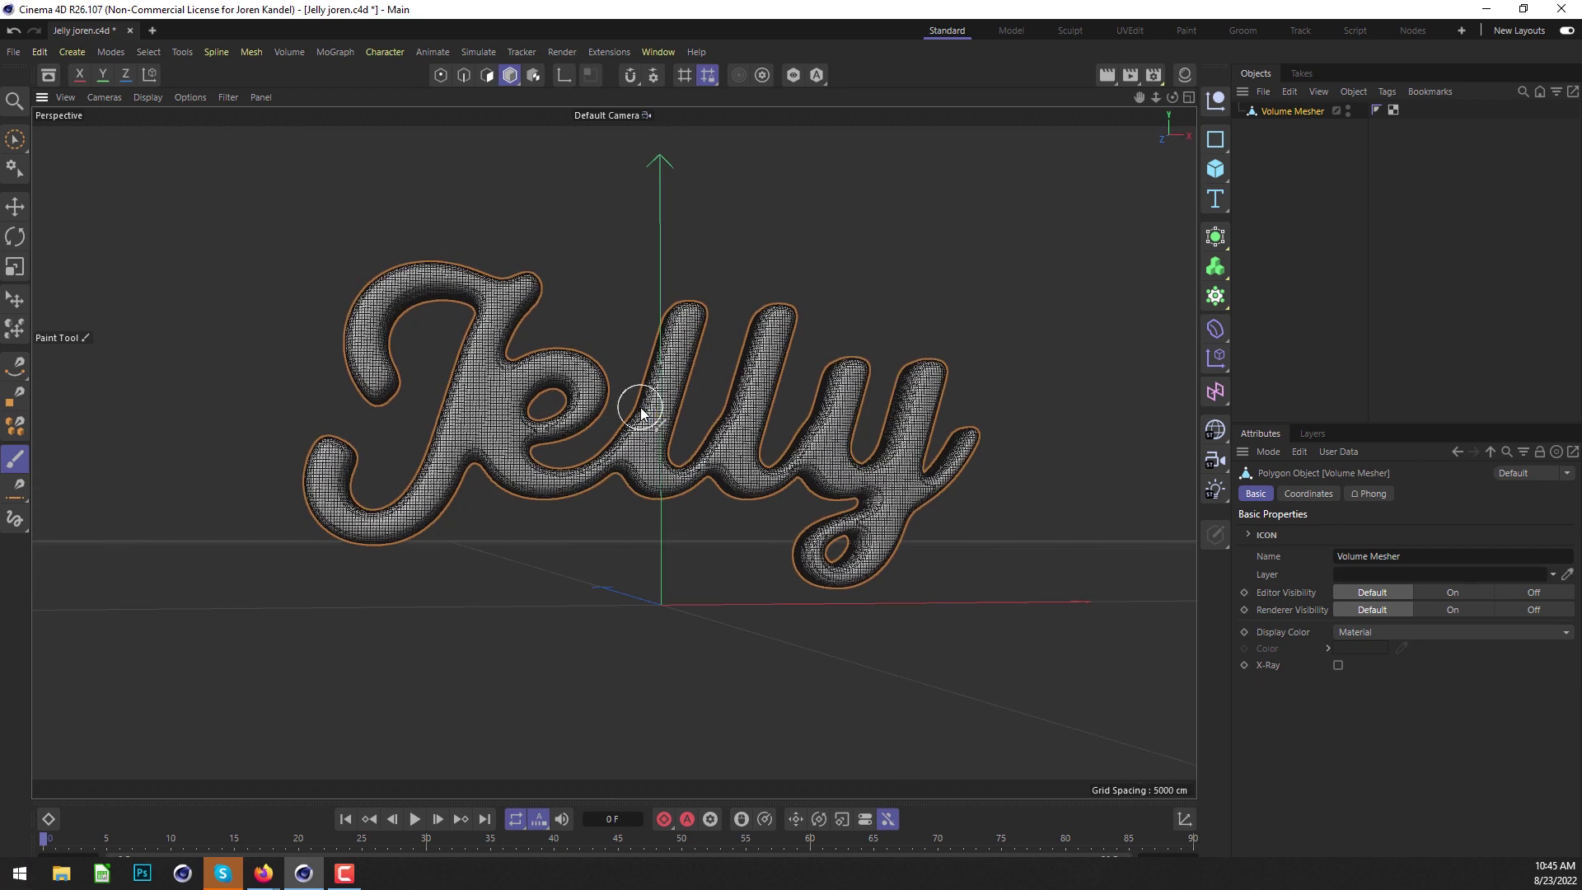
pyautogui.hotkey('shift', 'c')
# Add a Jiggle deformer and make it a child of Volume Mesher.
pyautogui.write('jiggle')
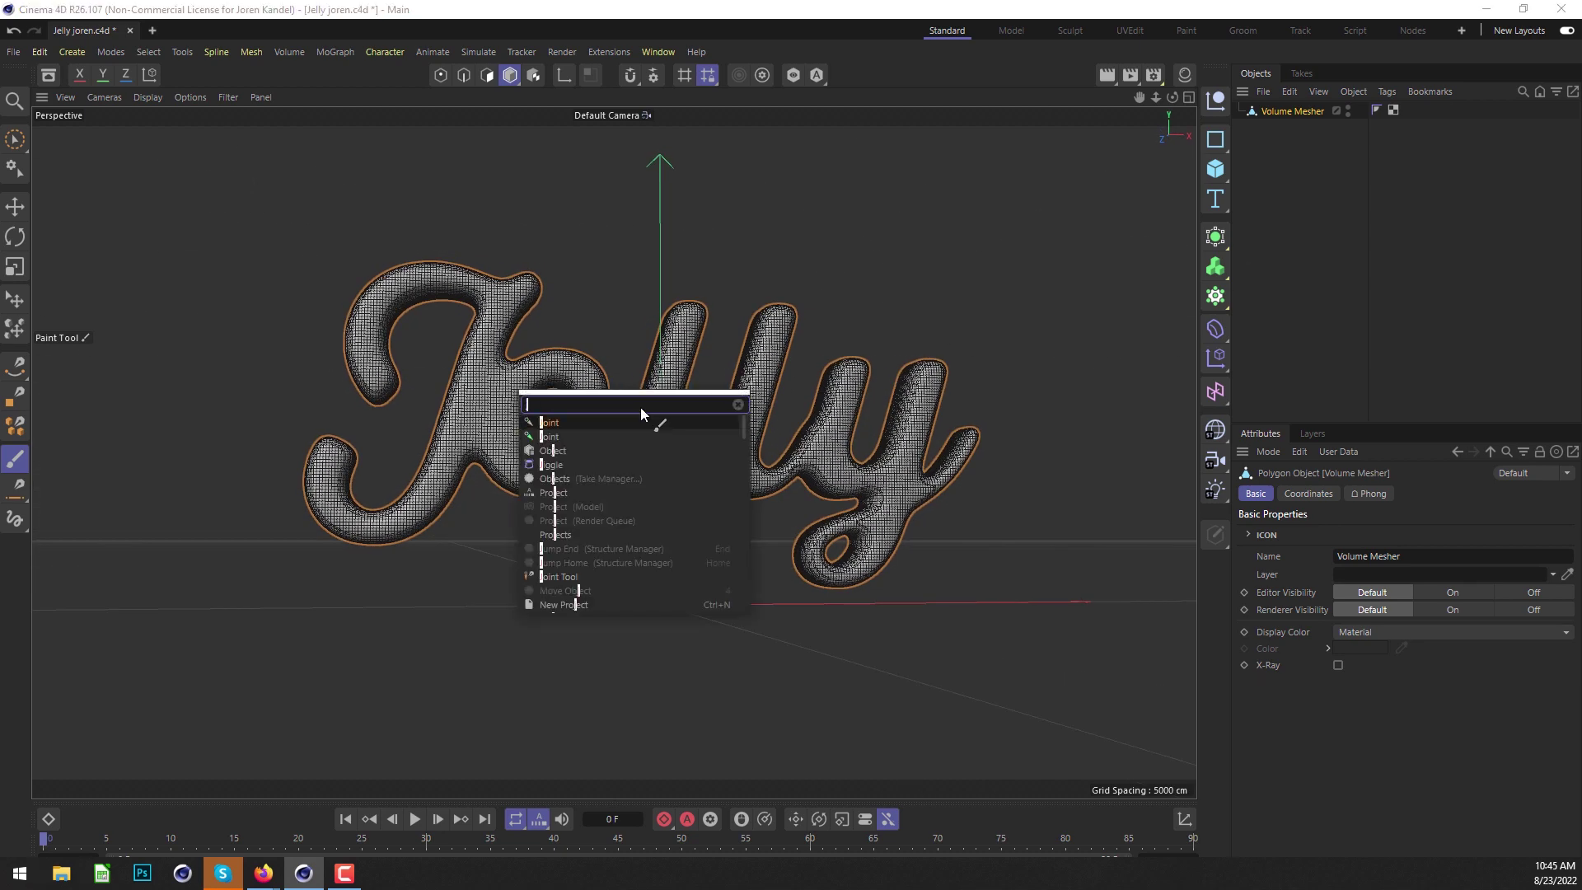
pyautogui.press('Return')
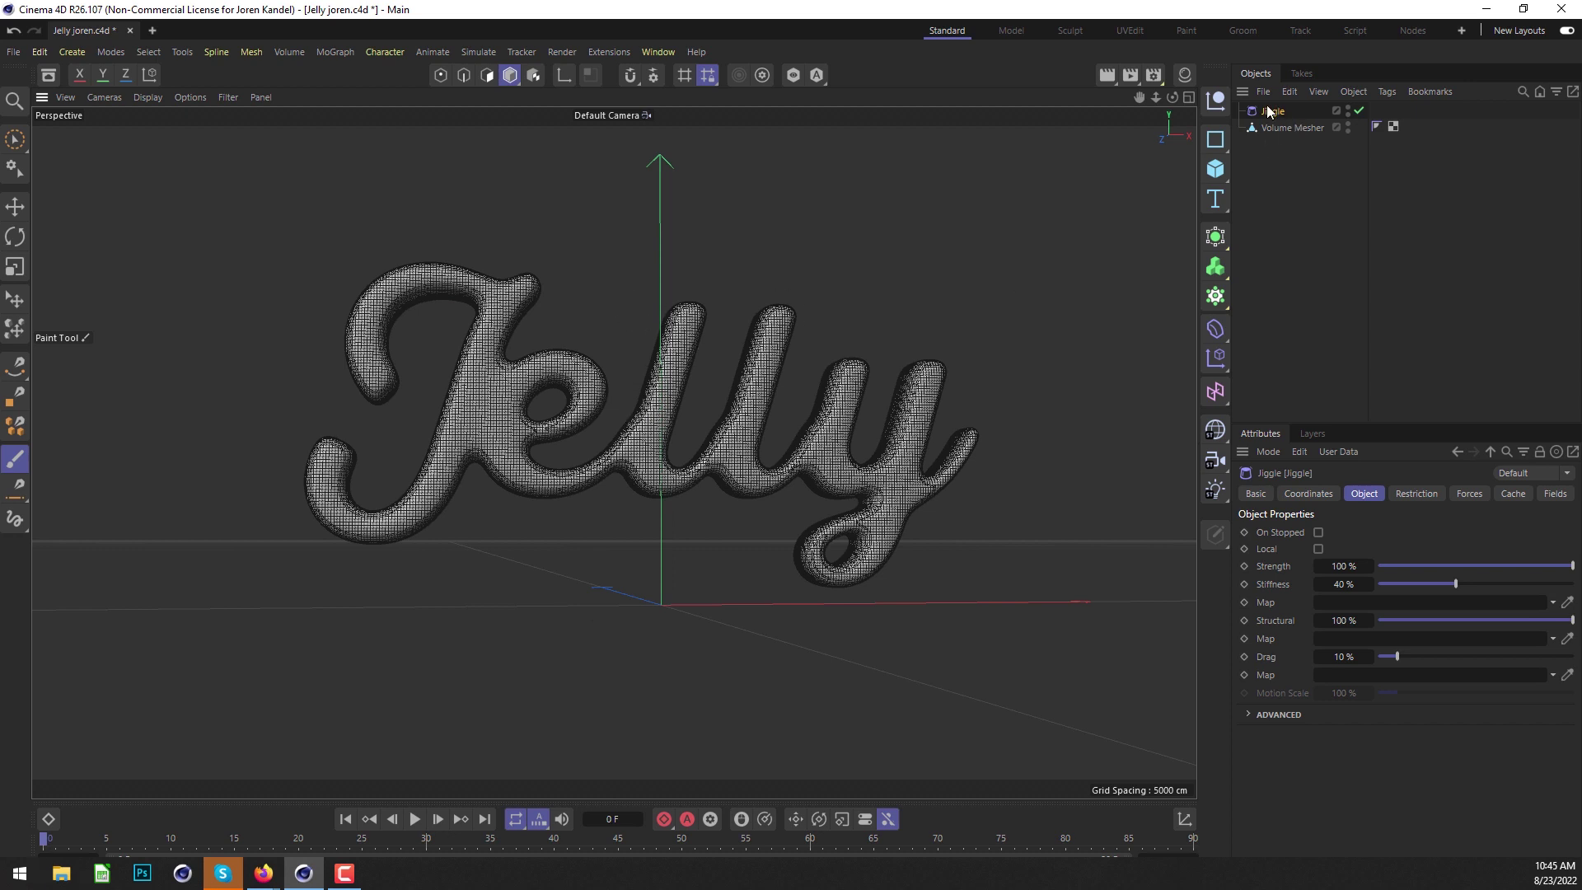
pyautogui.moveTo(1268, 111); pyautogui.dragTo(1290, 130)
# Rename the Volume Mesher object to 'Text'.
pyautogui.click(1308, 111)
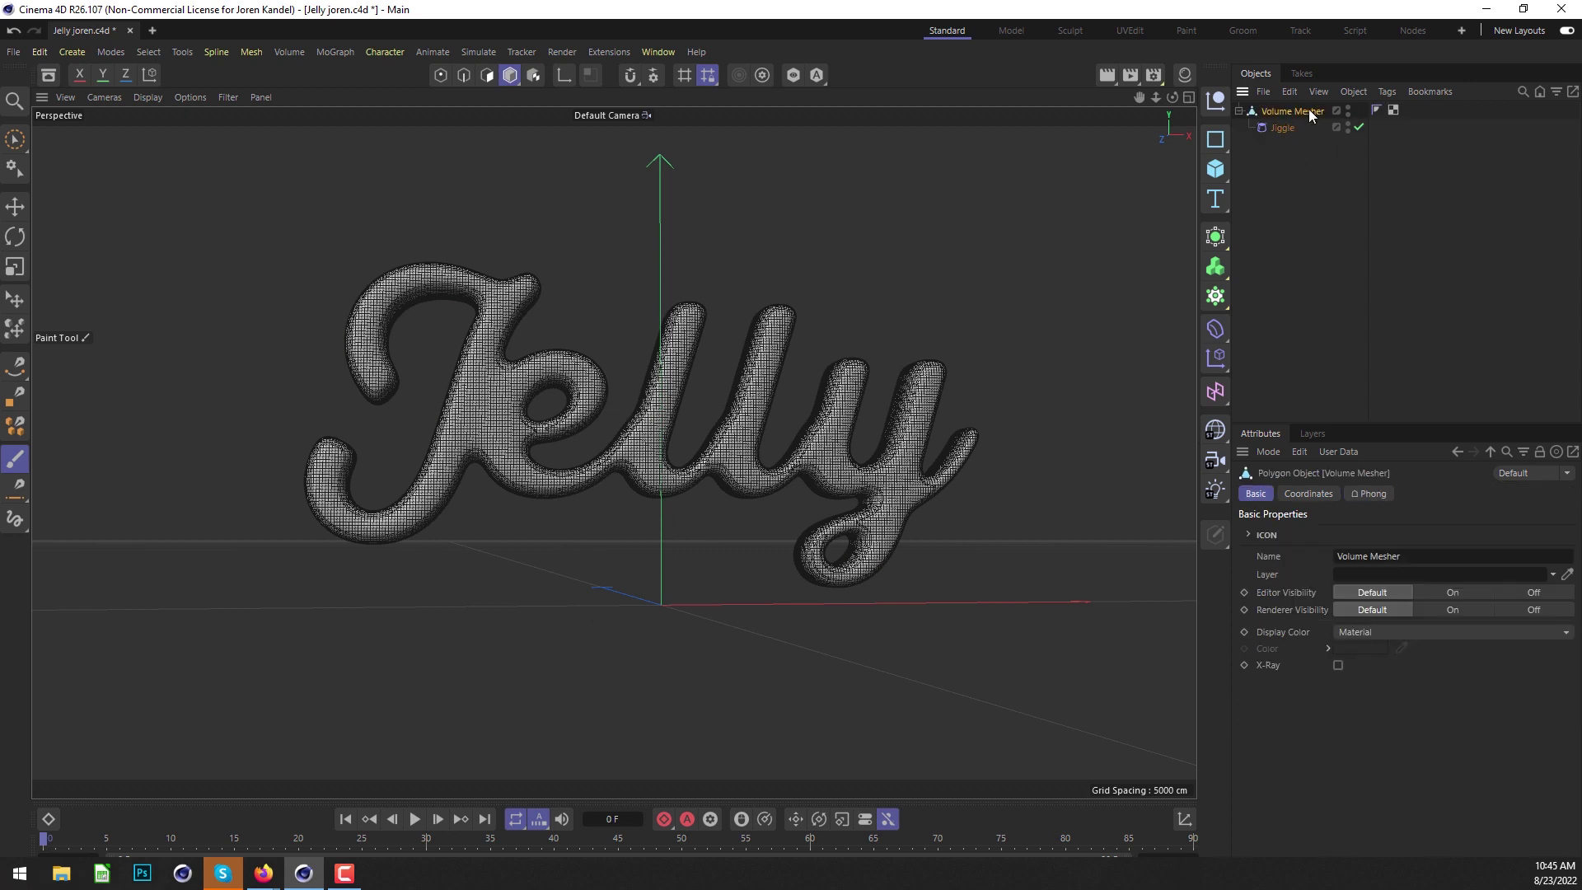
pyautogui.doubleClick(1309, 111)
pyautogui.write('Text')
pyautogui.press('Return')
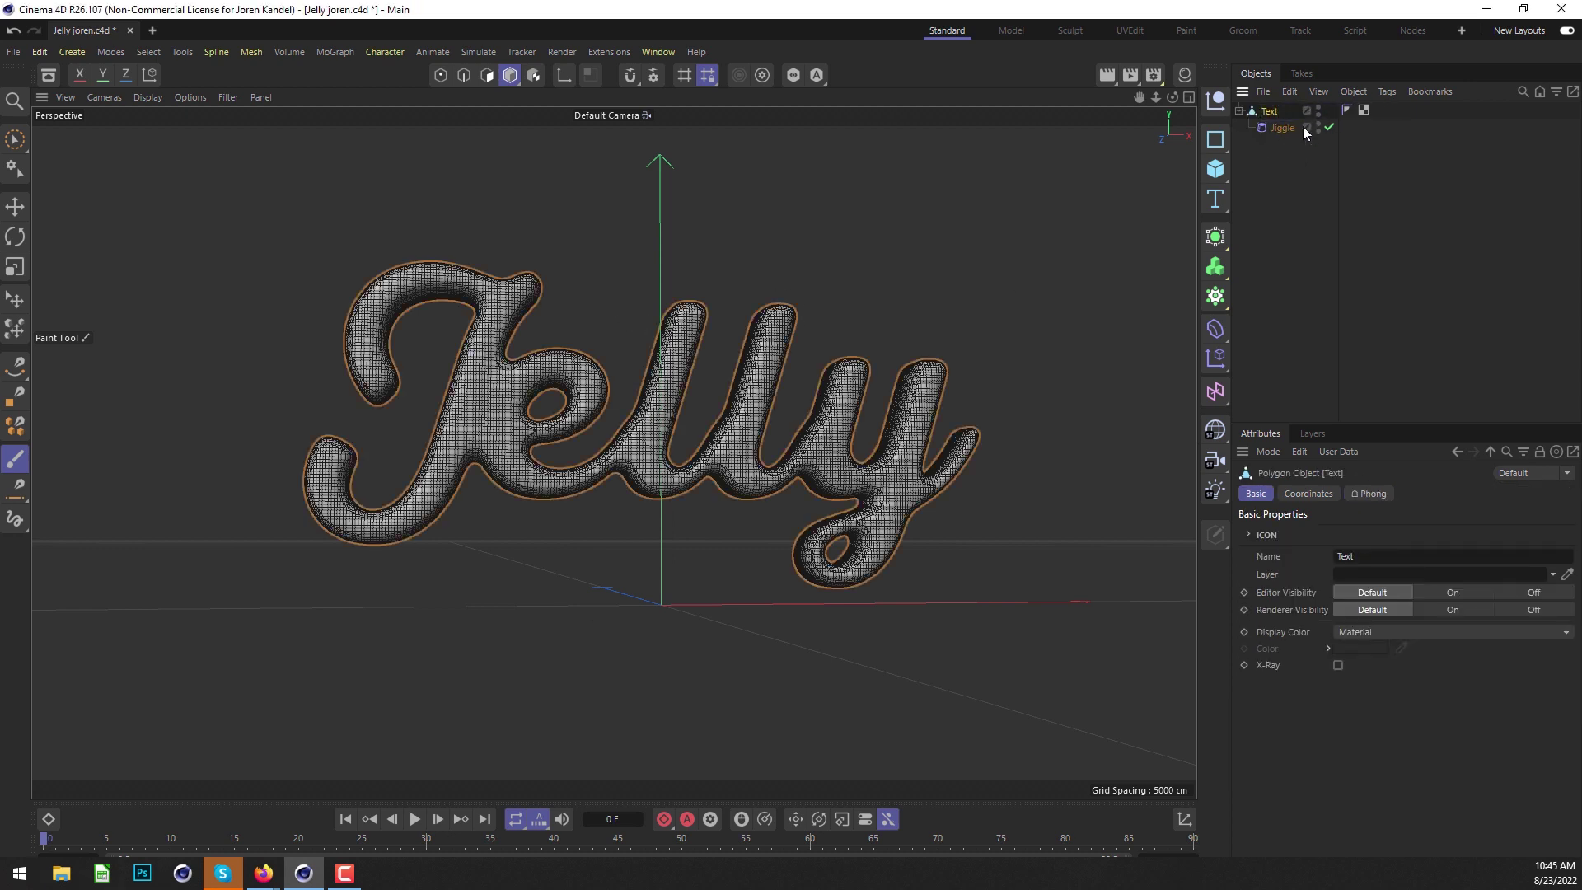
# Add a Turbulence object to the scene.
pyautogui.click(1282, 126)
pyautogui.hotkey('shift', 'c')
pyautogui.write('t')
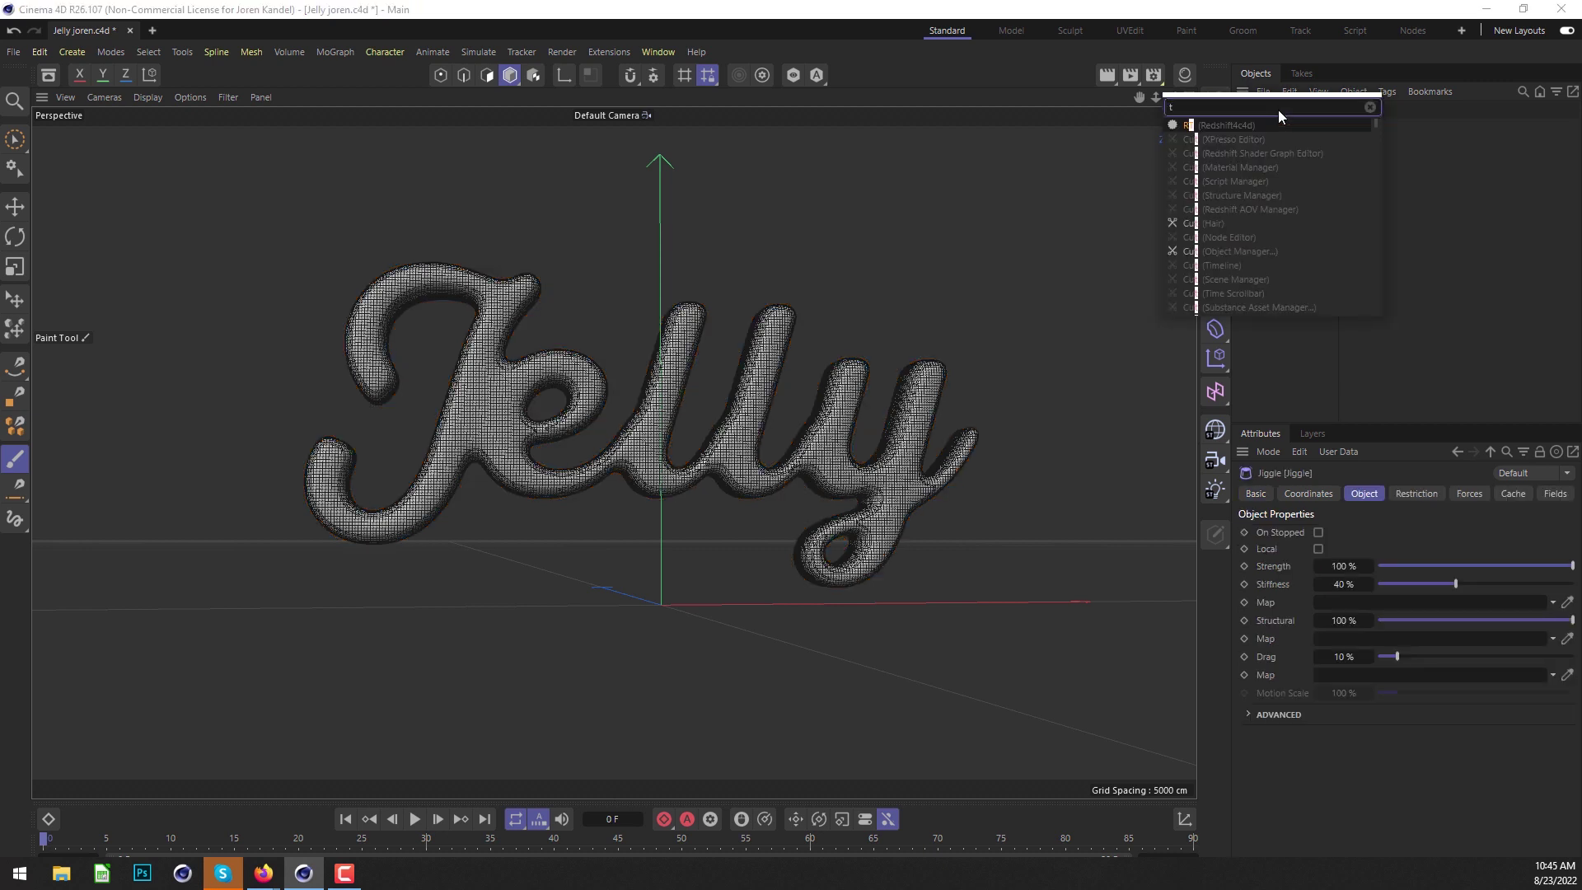
pyautogui.write('urbulence')
pyautogui.press('Return')
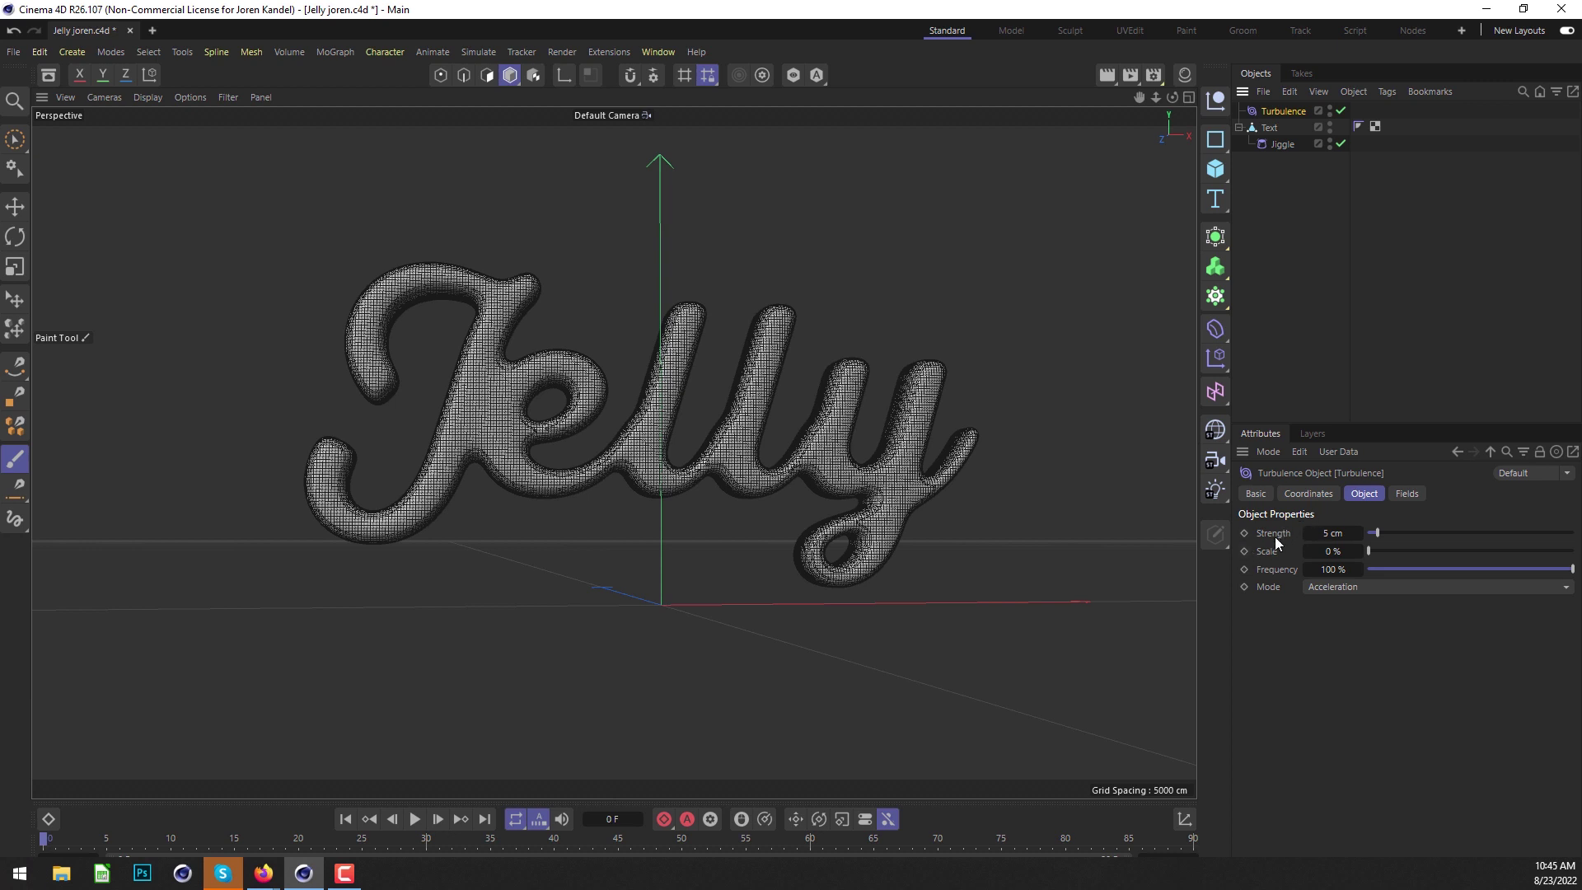
# Set Turbulence Strength to 100 cm, Scale to 60 %, and Mode to Aerodynamics Wind.
pyautogui.click(1332, 533)
pyautogui.press('Return')
pyautogui.click(1336, 552)
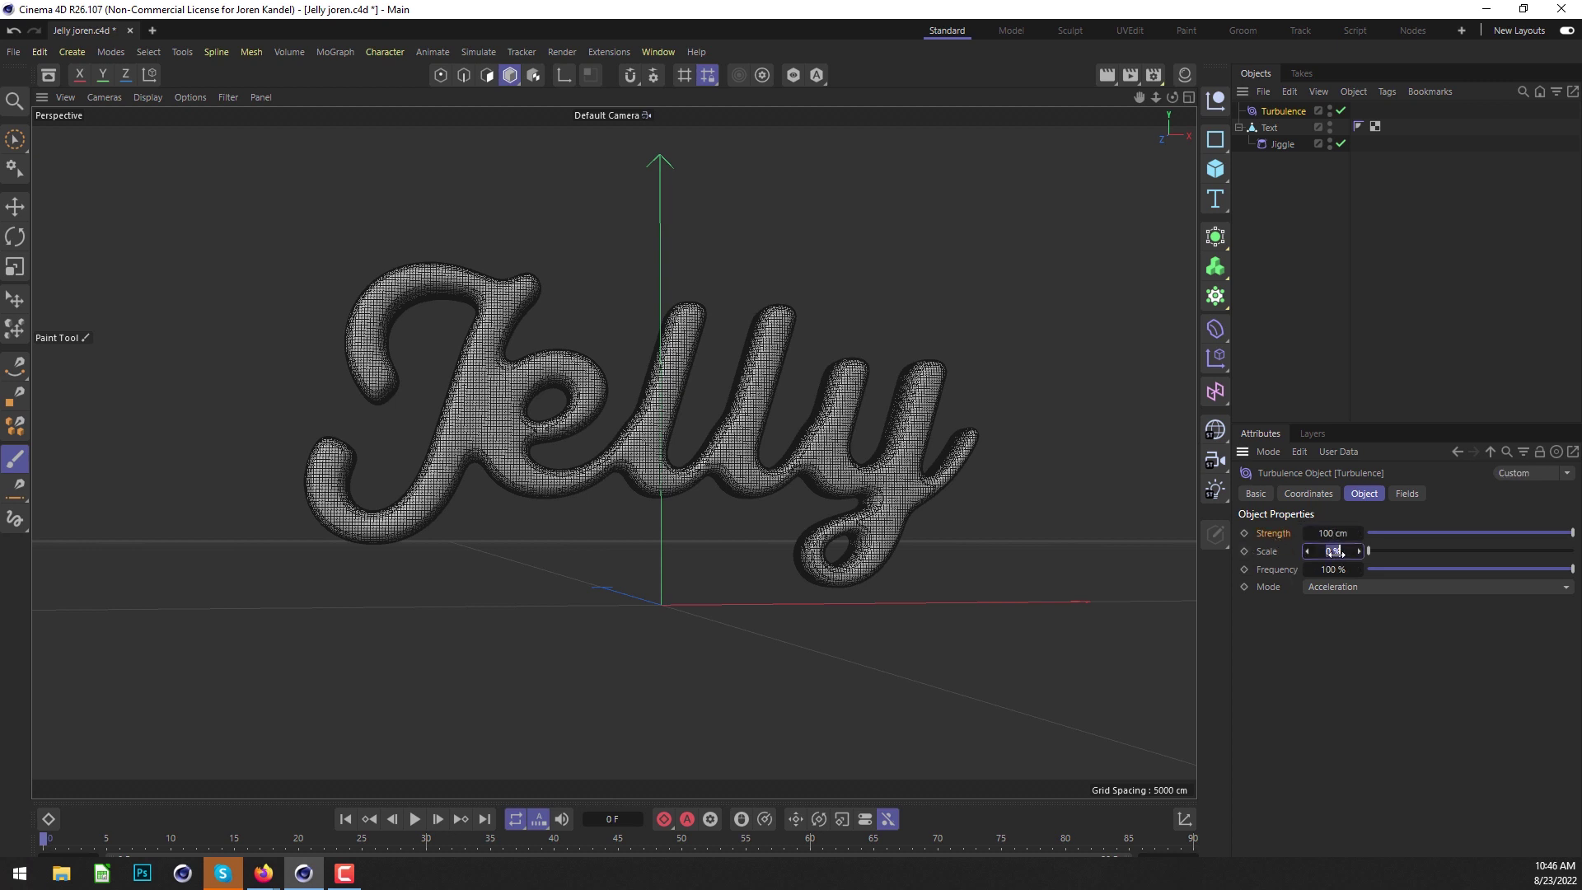
pyautogui.write('60')
pyautogui.press('Tab')
pyautogui.click(1326, 586)
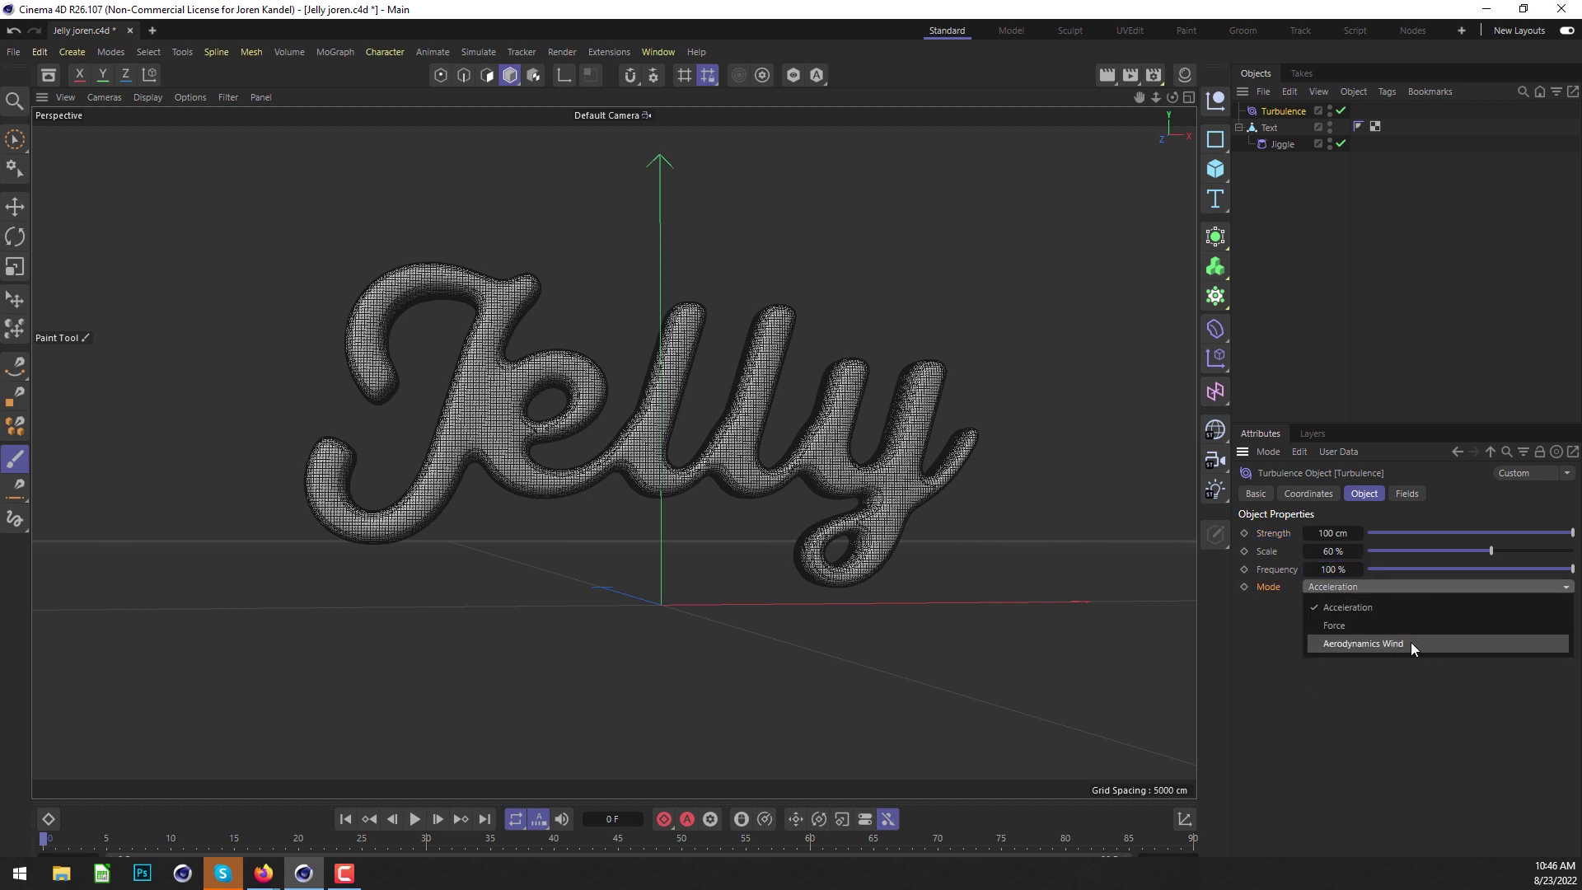
pyautogui.click(1381, 641)
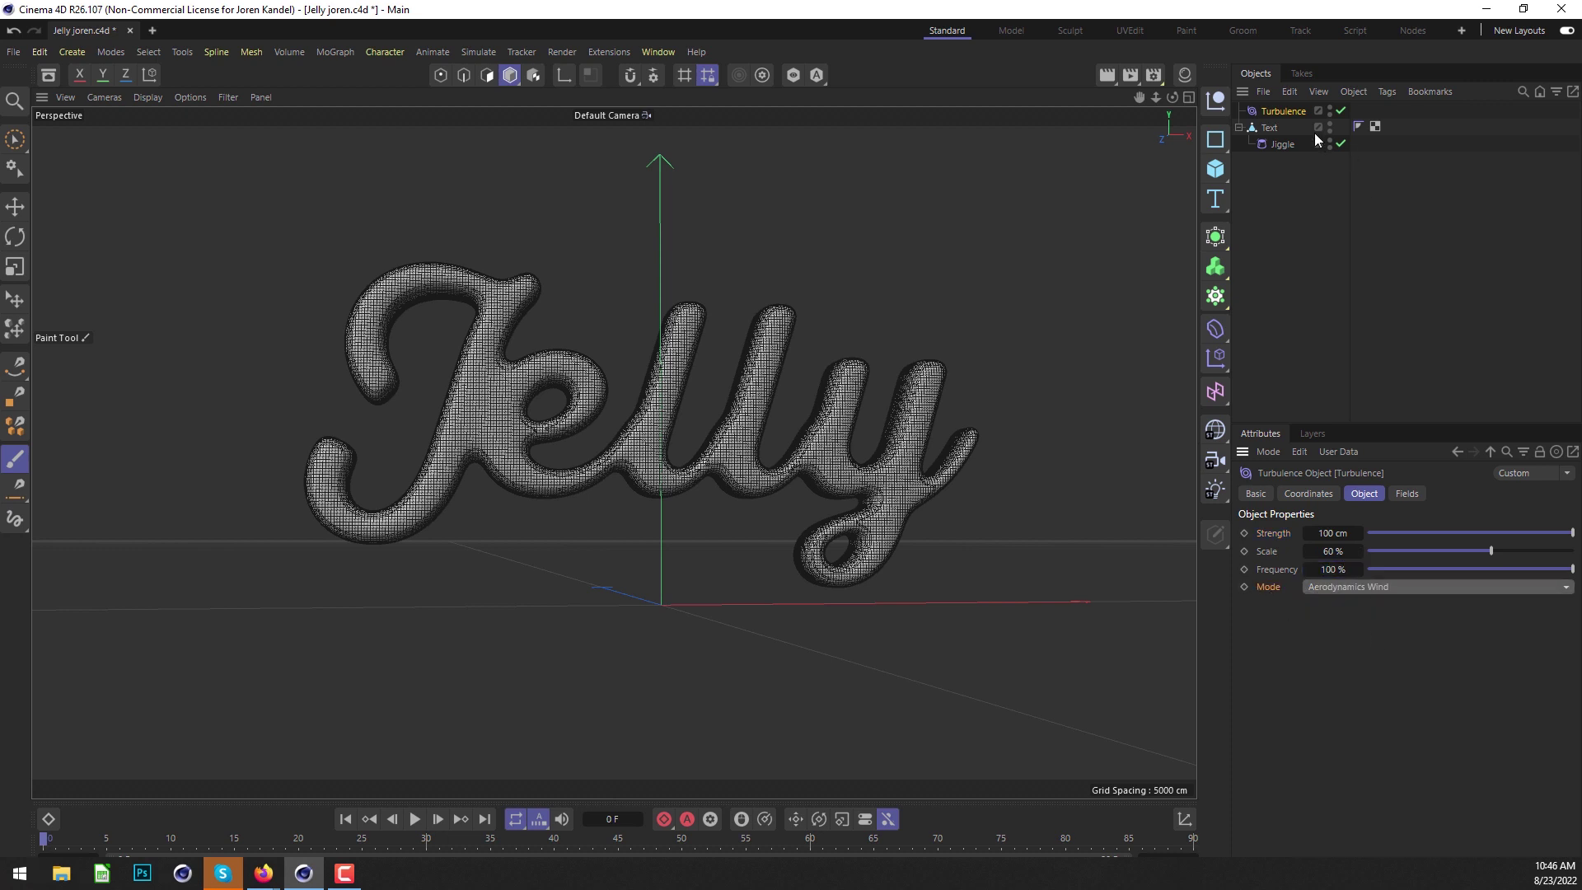
# Add Turbulence to the Jiggle's Forces list and raise Jiggle Drag to 100 %.
pyautogui.click(1281, 144)
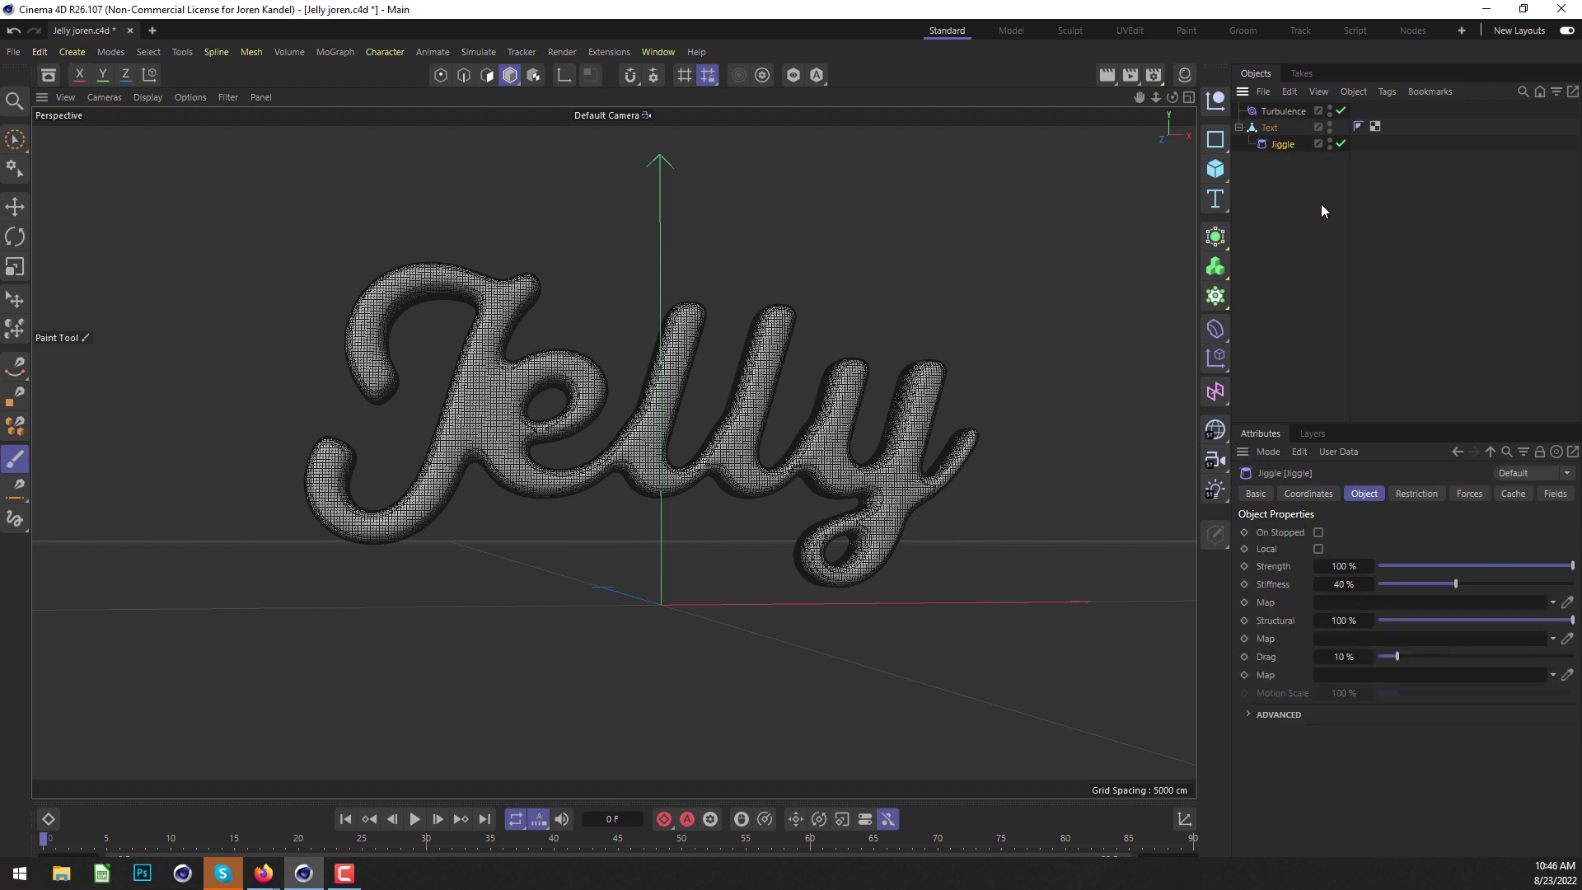
pyautogui.click(1468, 494)
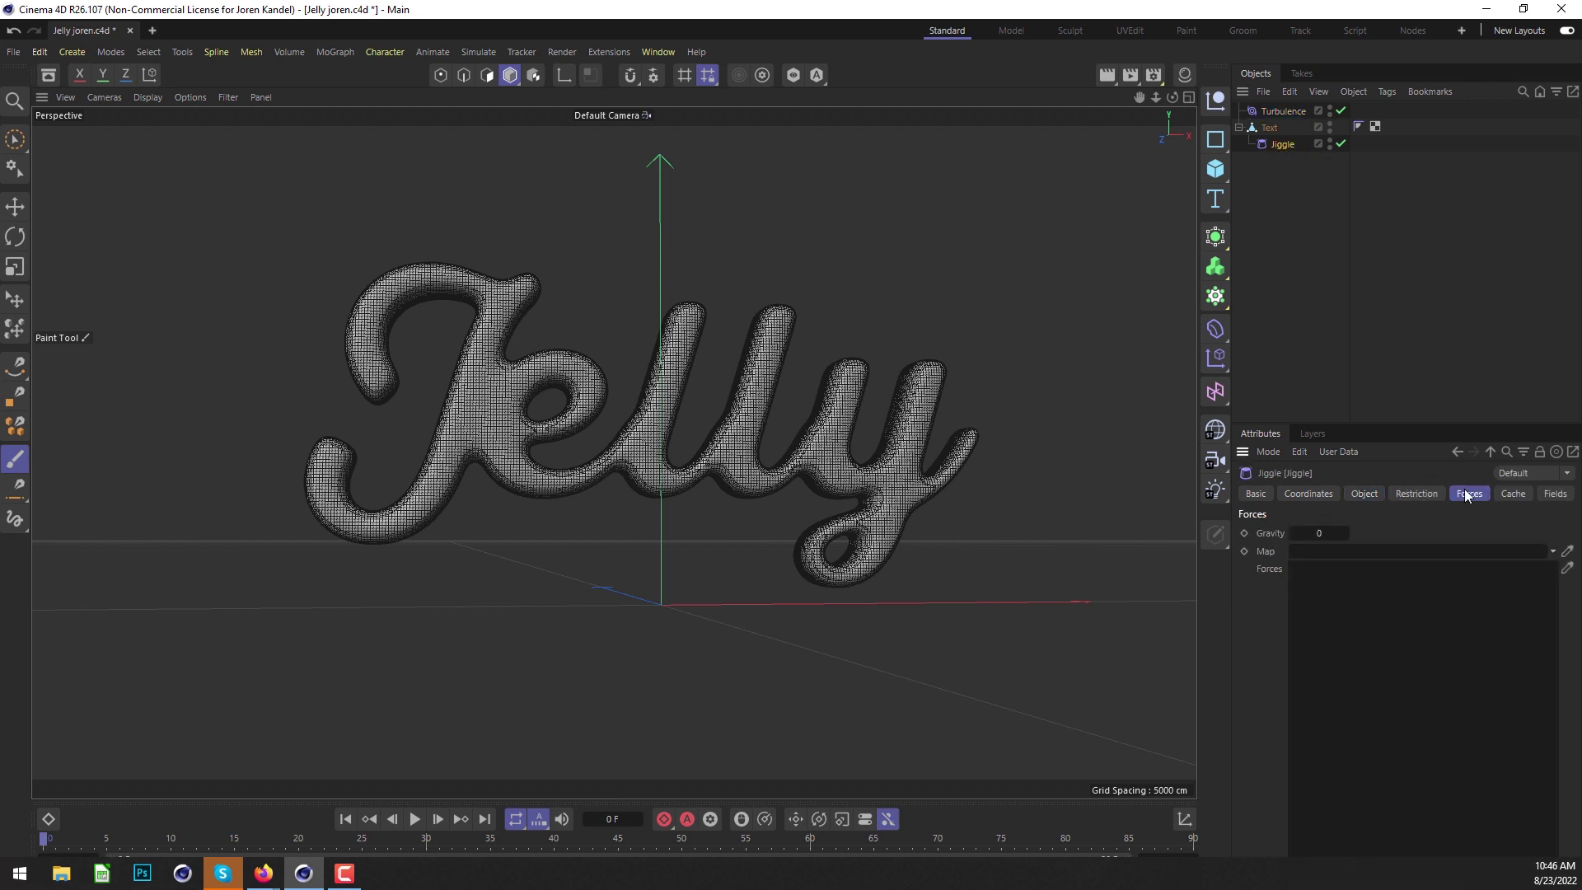
pyautogui.moveTo(1282, 113); pyautogui.dragTo(1372, 585)
pyautogui.click(1368, 491)
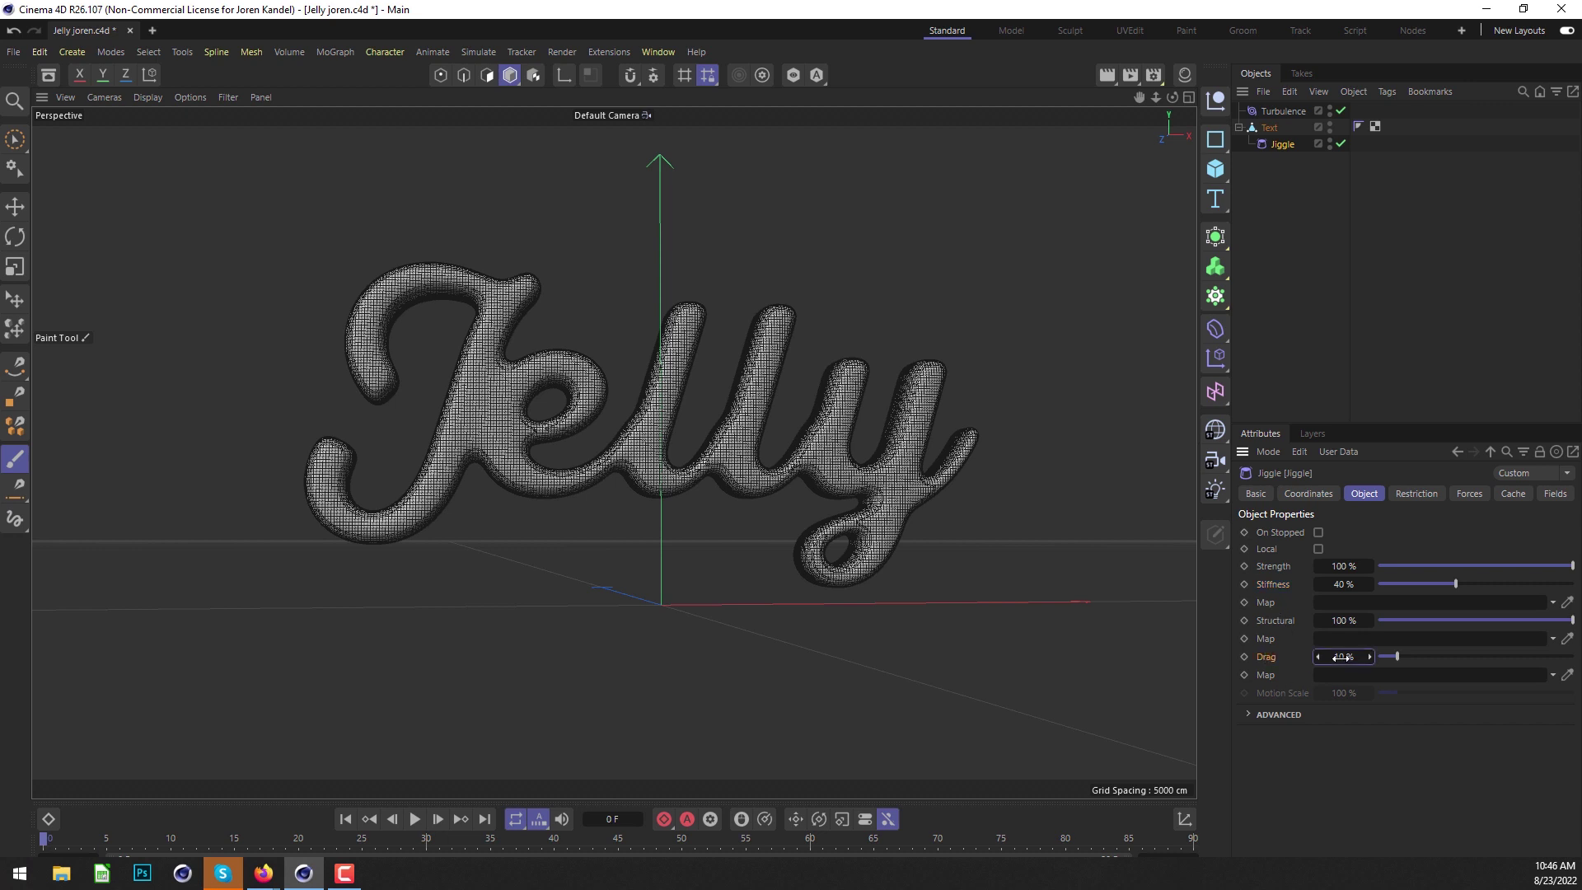
pyautogui.moveTo(1340, 656); pyautogui.dragTo(1342, 657)
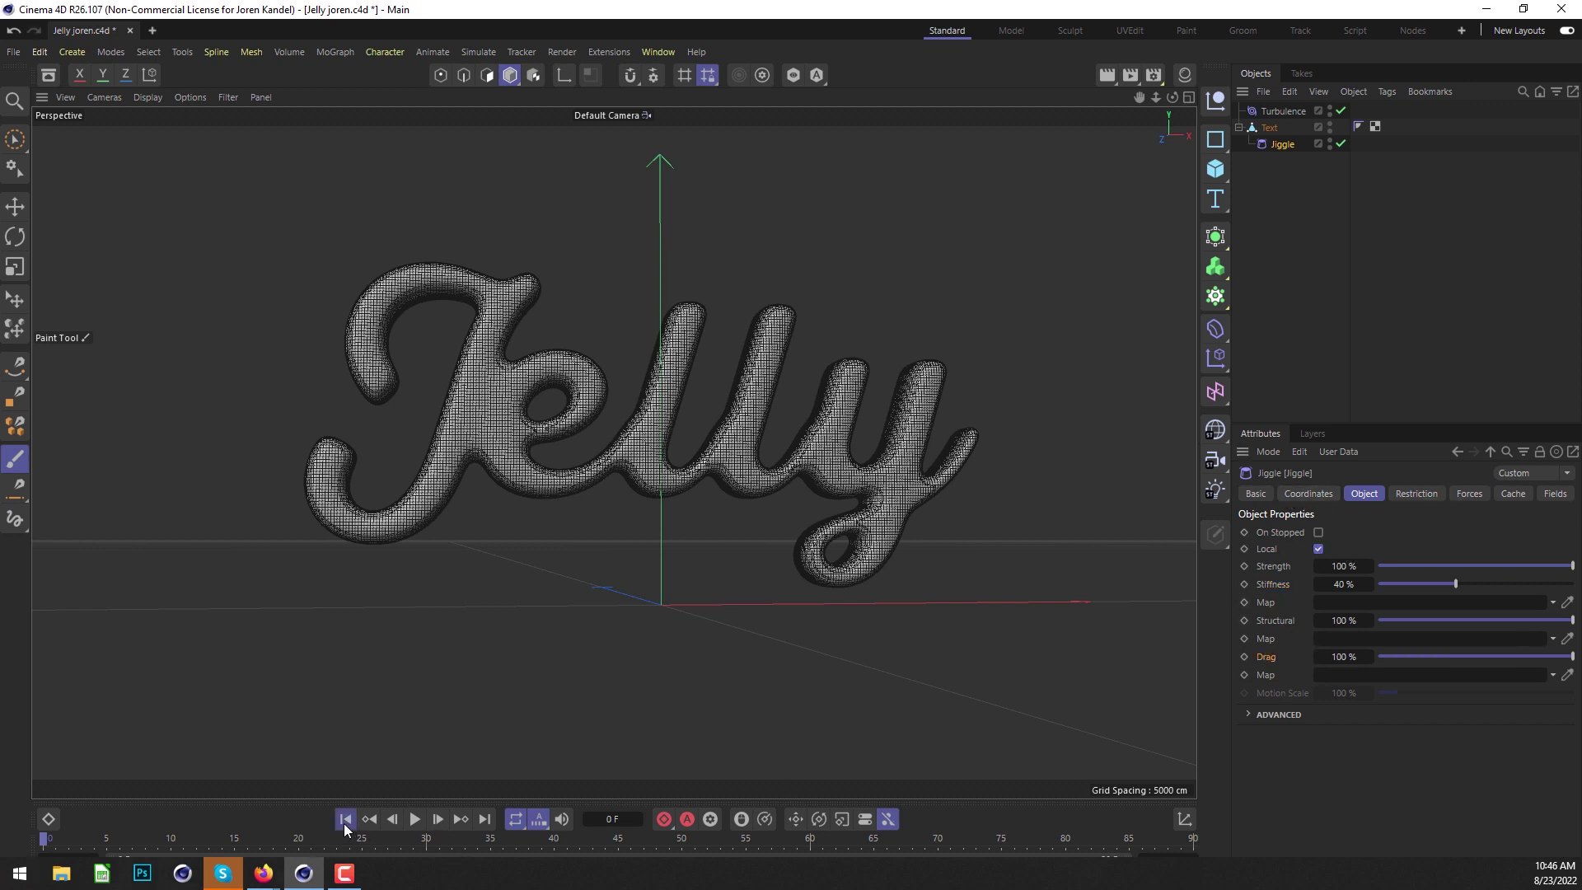
# Play the animation to frame 61 and view the wobbling Jelly letters.
pyautogui.click(415, 818)
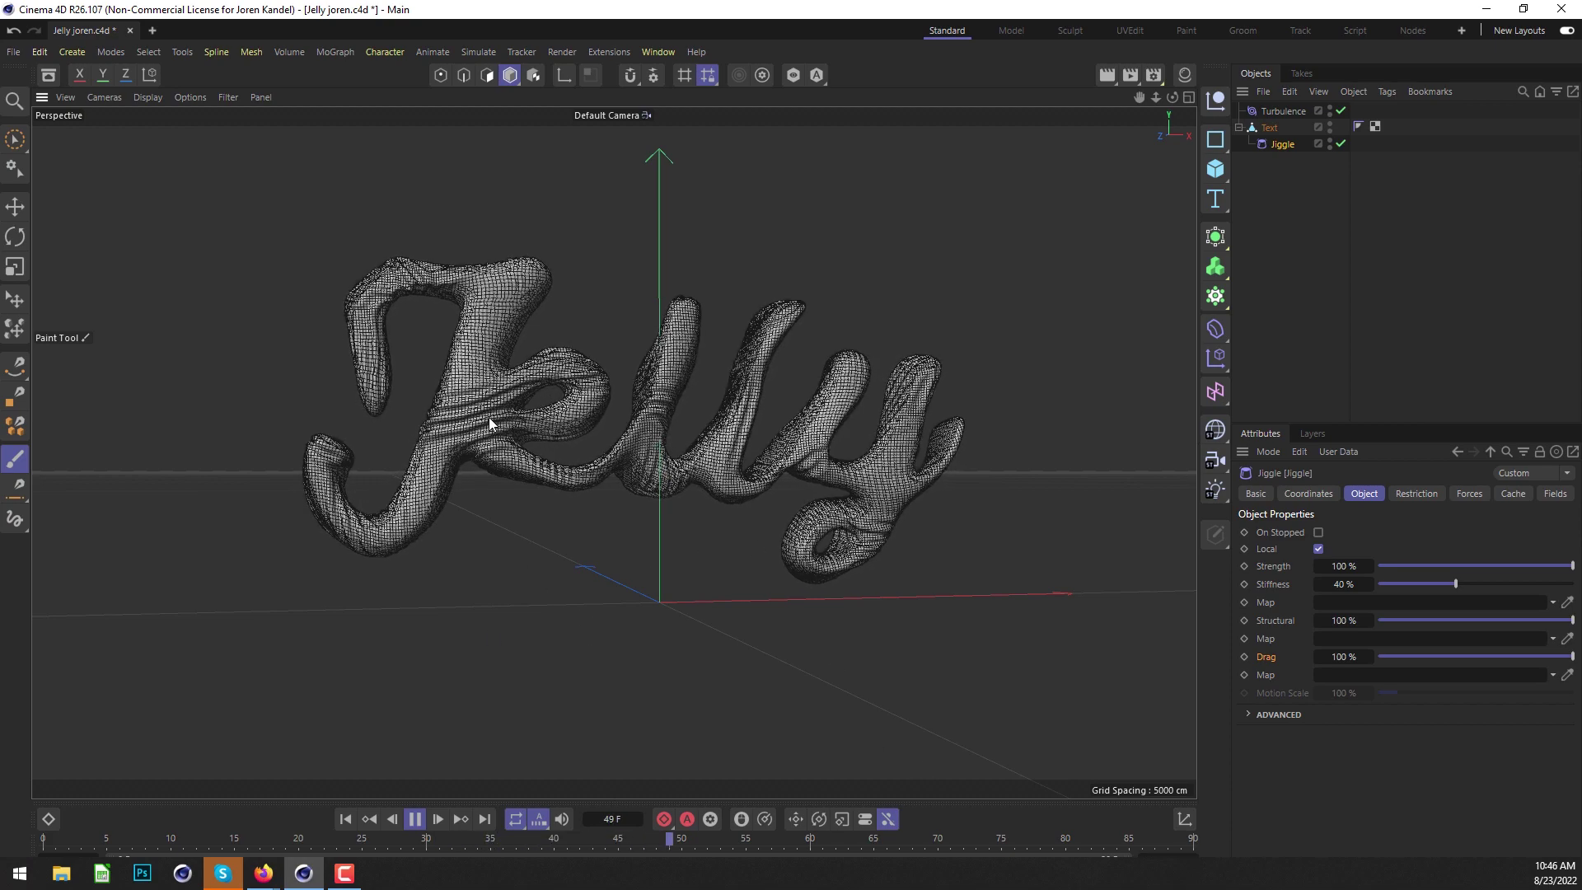
pyautogui.click(415, 818)
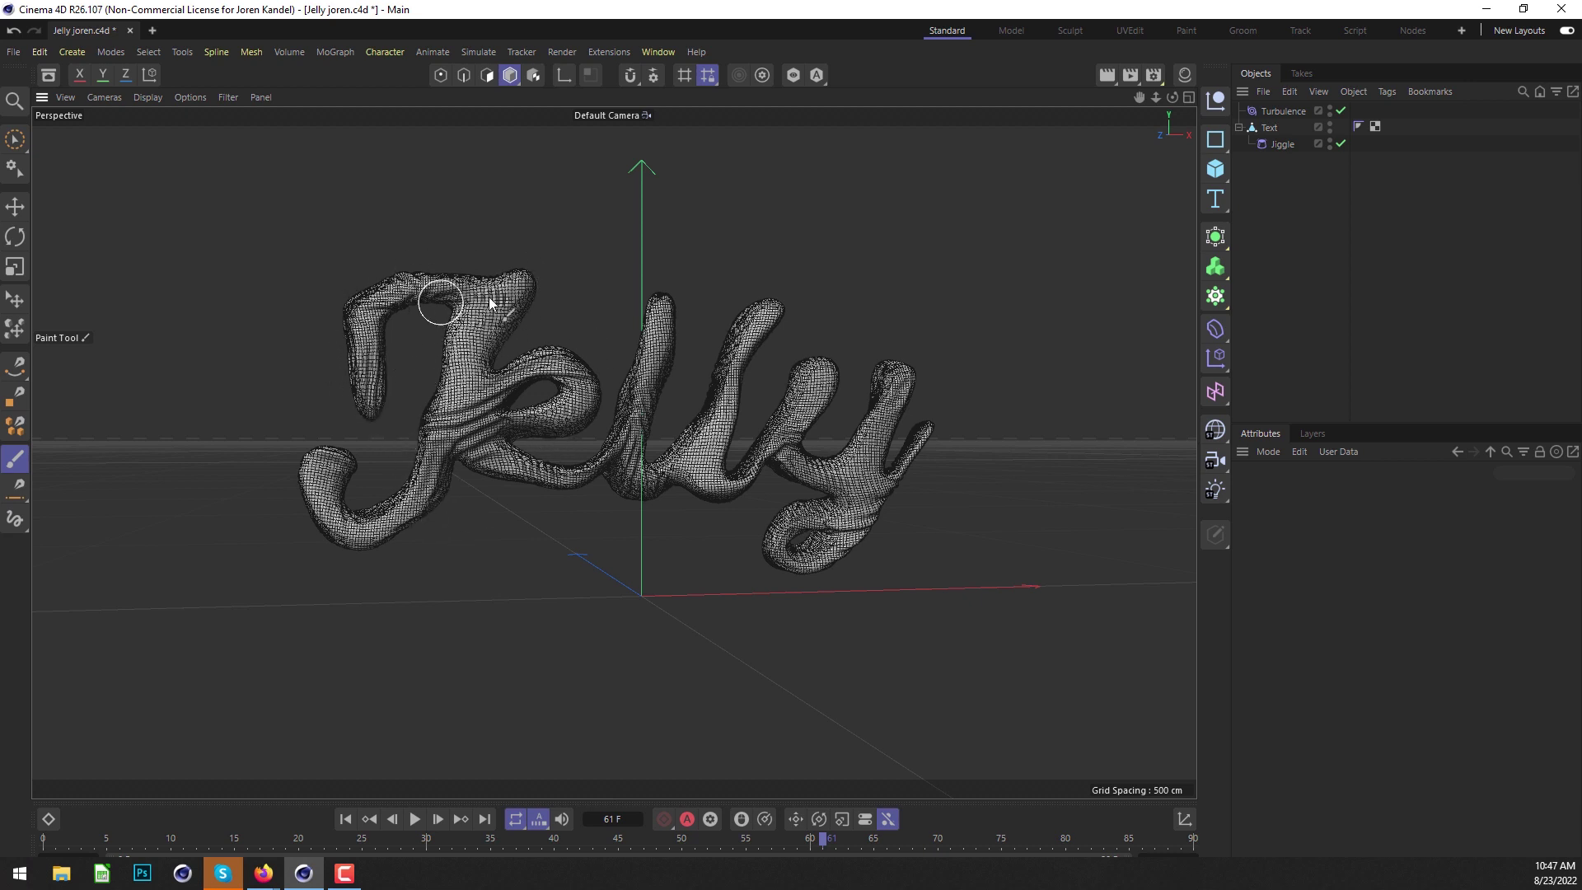
pyautogui.keyDown('alt'); pyautogui.moveTo(632, 463); pyautogui.dragTo(606, 443); pyautogui.keyUp('alt')
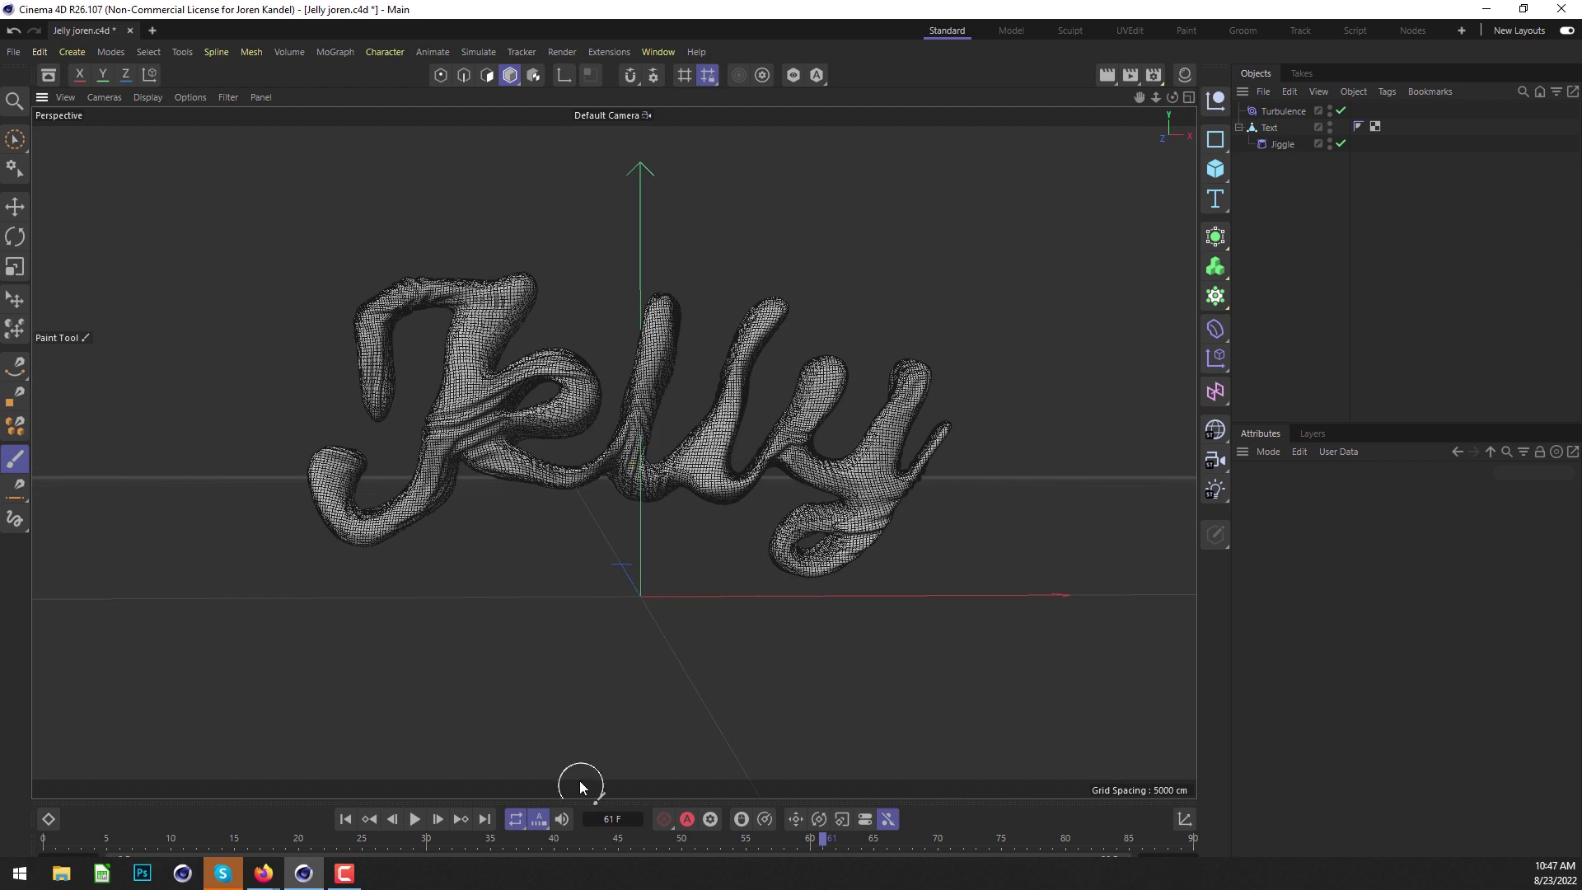
# Select the Text object and rewind the animation to frame 0.
pyautogui.click(1268, 128)
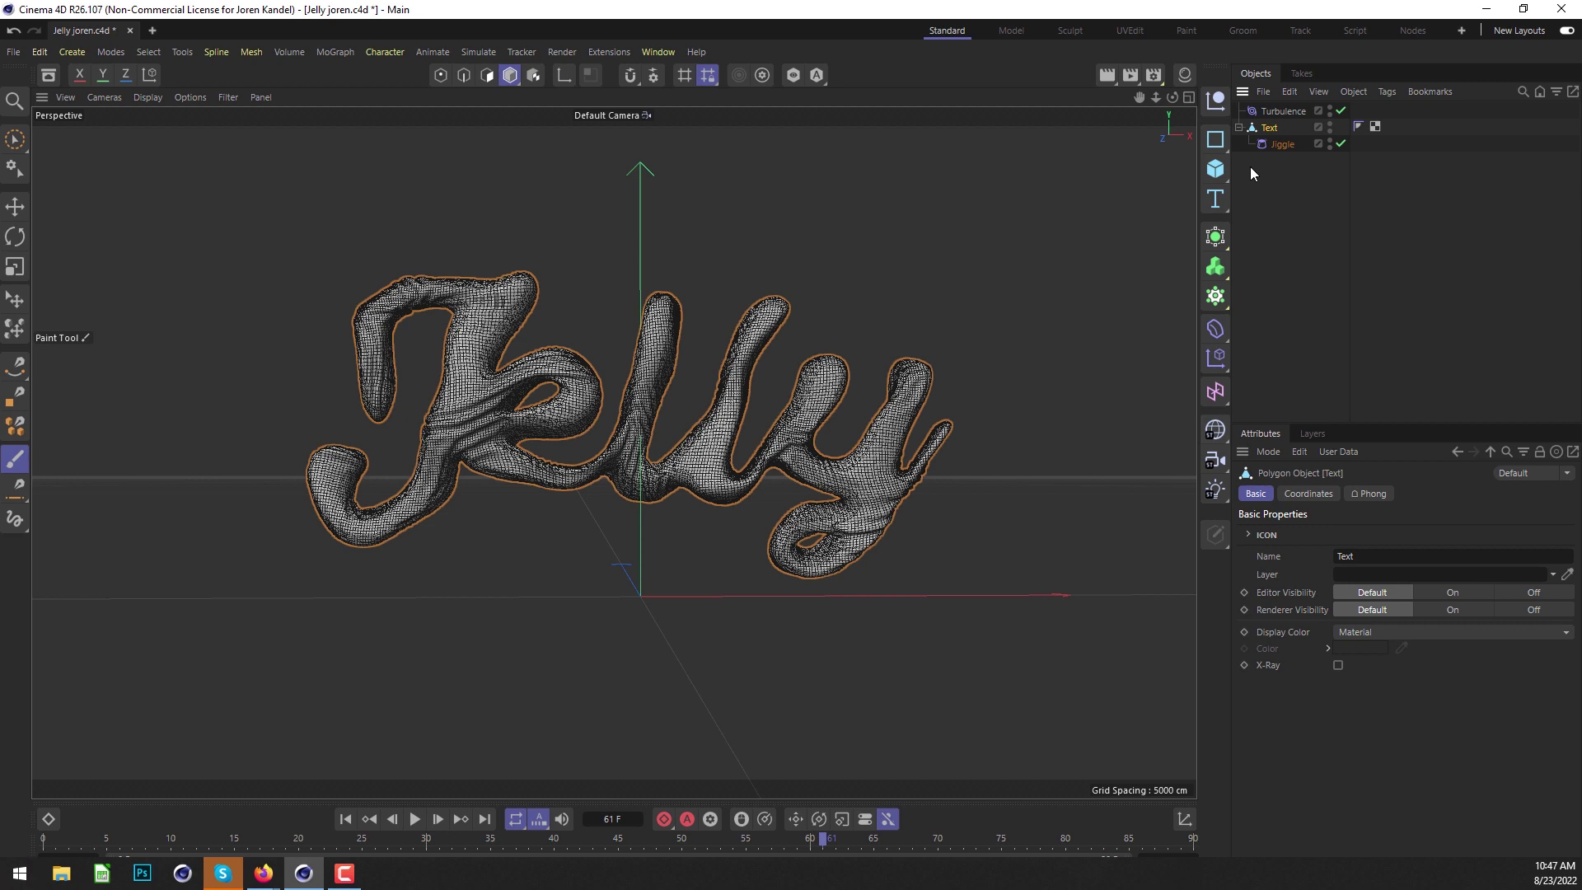
pyautogui.rightClick(1277, 130)
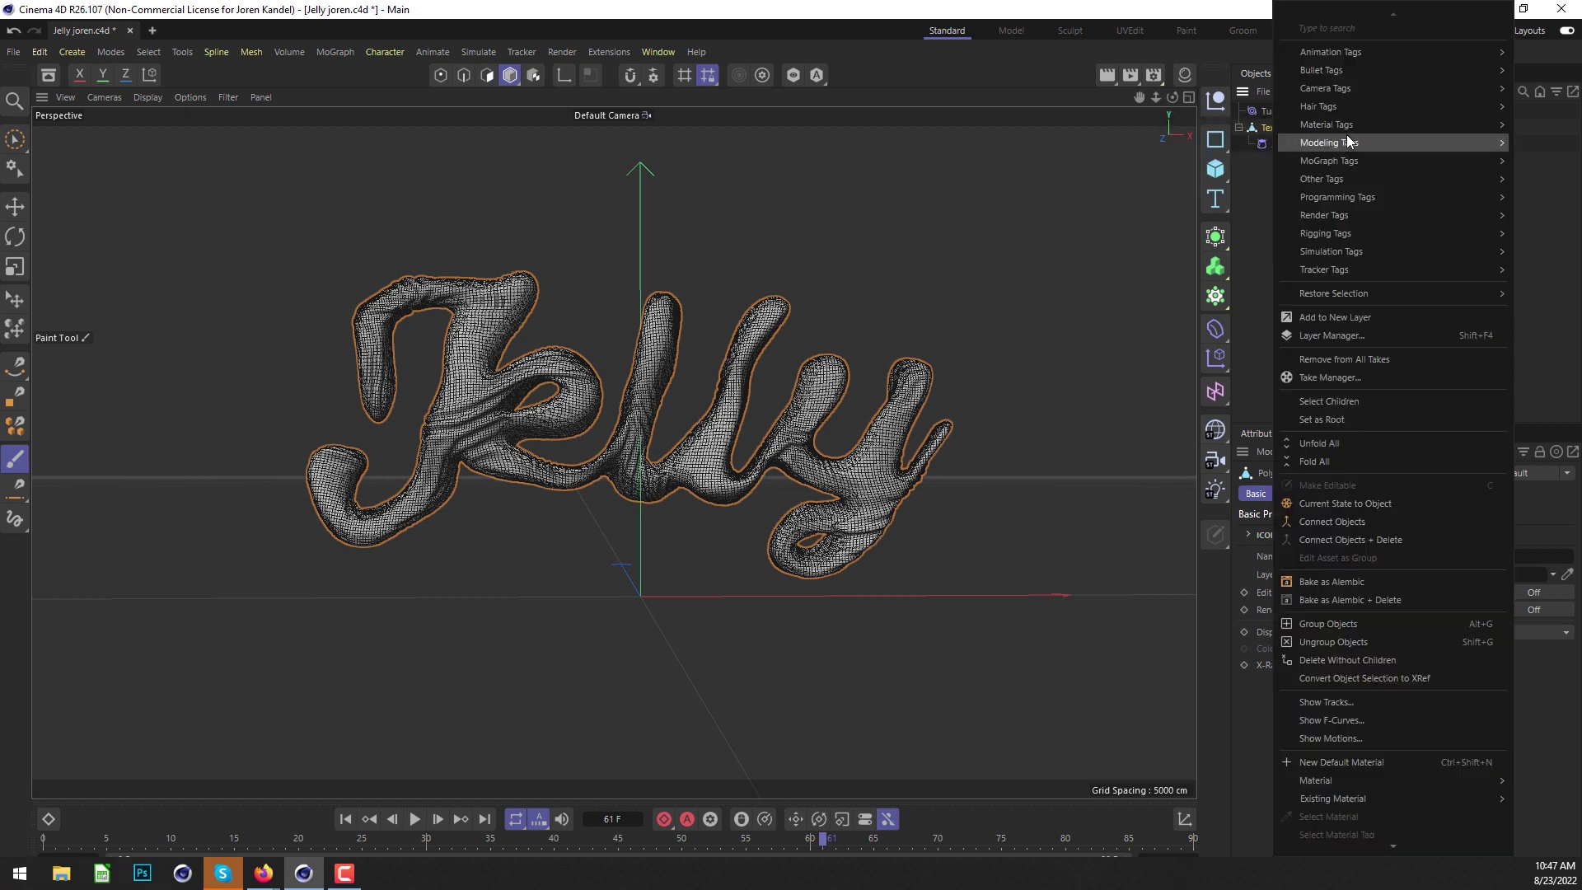
pyautogui.click(343, 819)
pyautogui.click(345, 818)
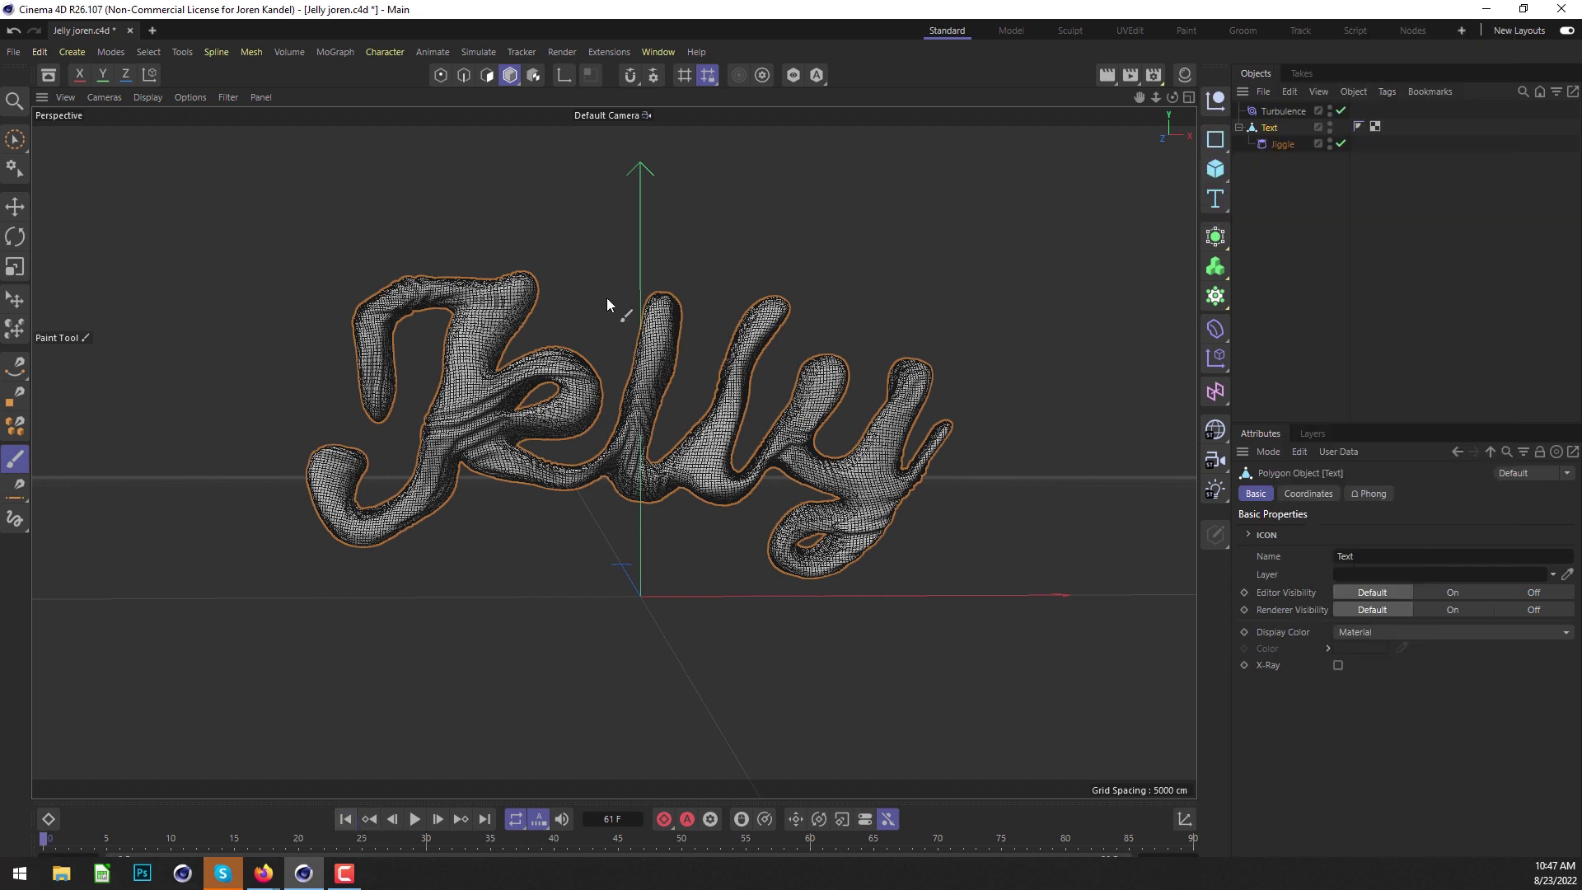
# Add a Vertex Map tag to Text, enable Use Fields, and delete the default Freeze field.
pyautogui.rightClick(1278, 138)
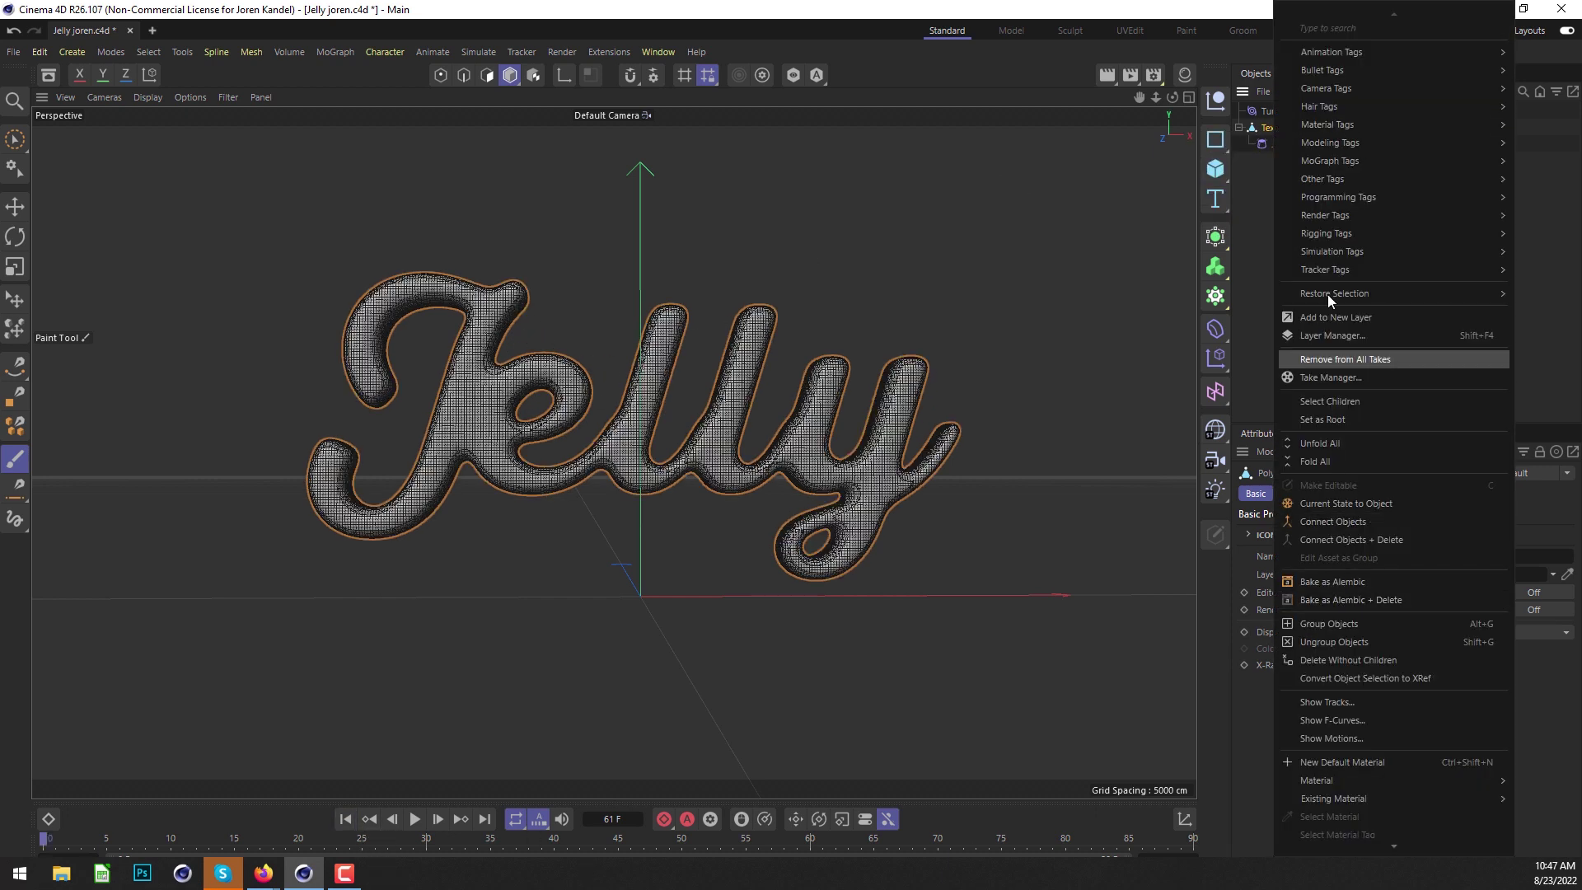
pyautogui.moveTo(1326, 178)
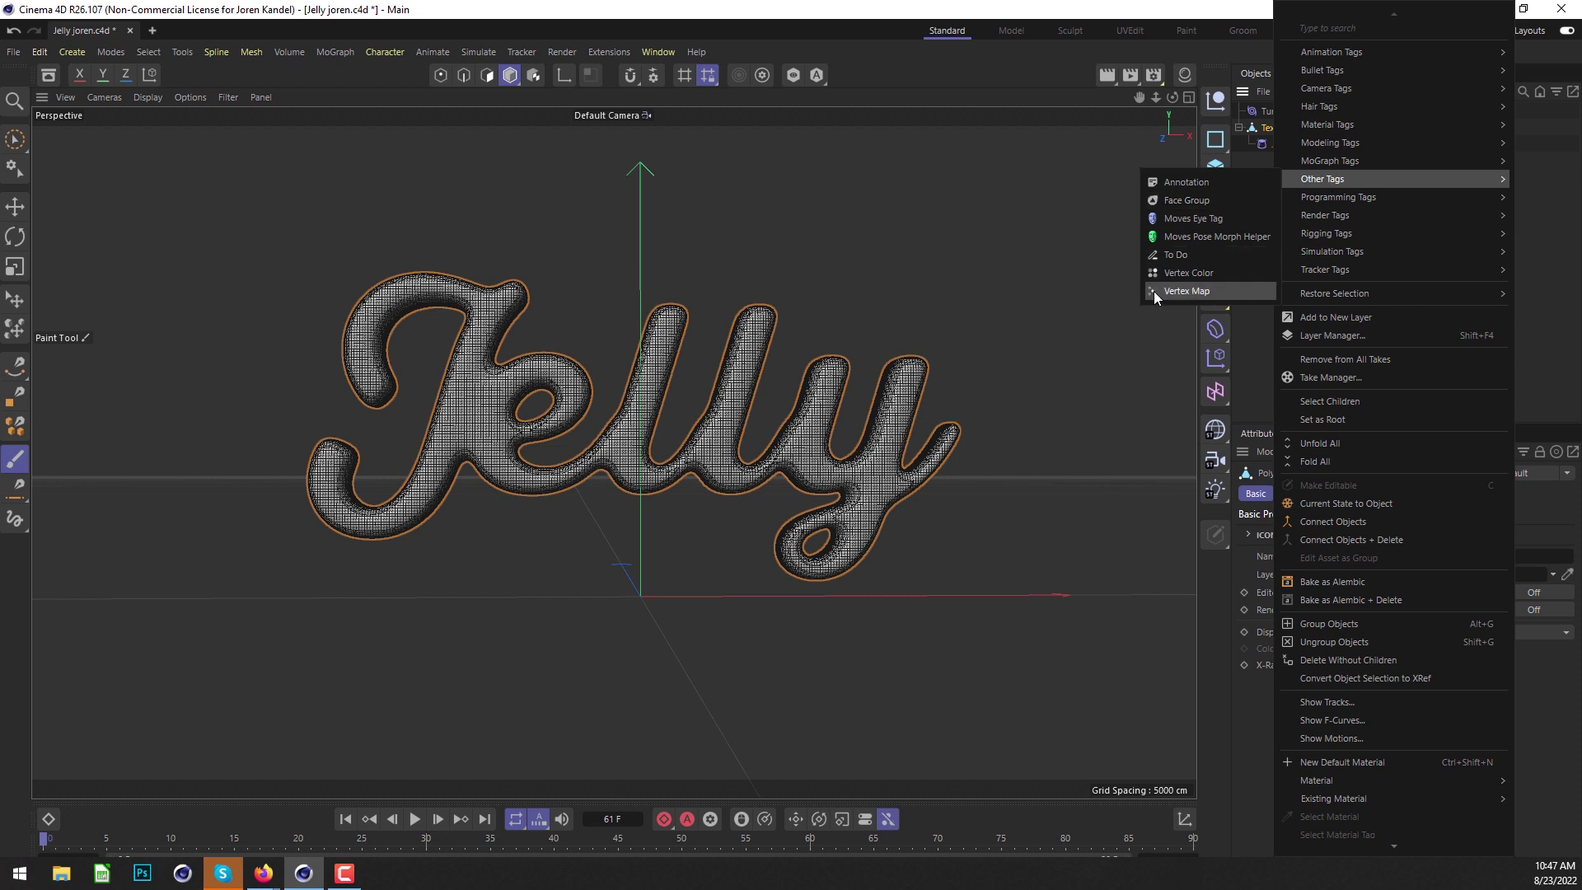
pyautogui.click(1199, 290)
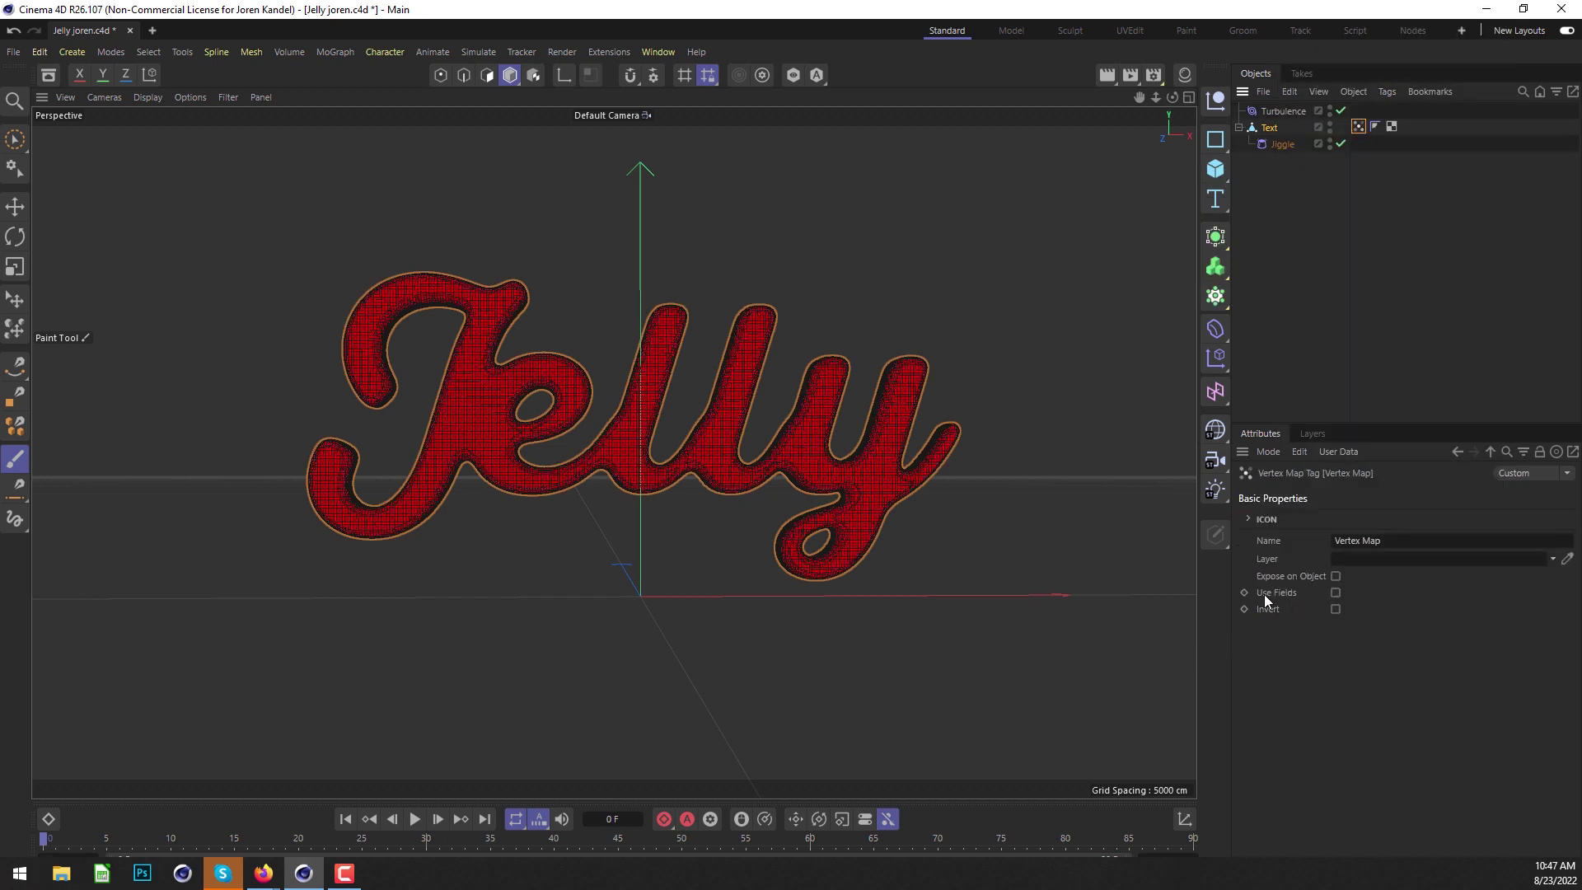
pyautogui.click(1335, 592)
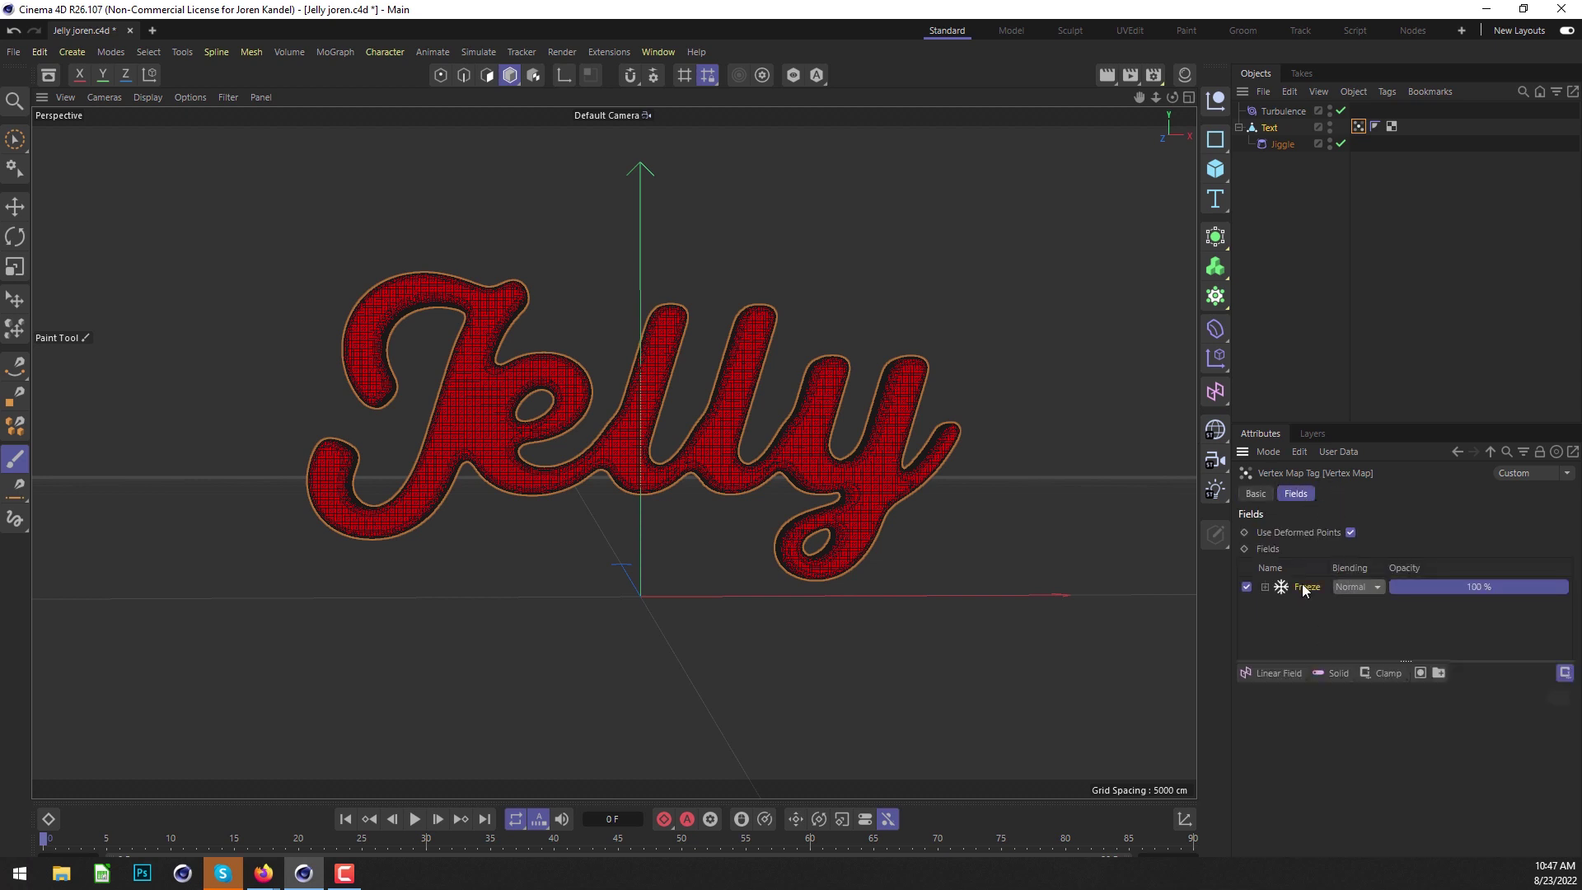
pyautogui.click(1301, 588)
pyautogui.press('Delete')
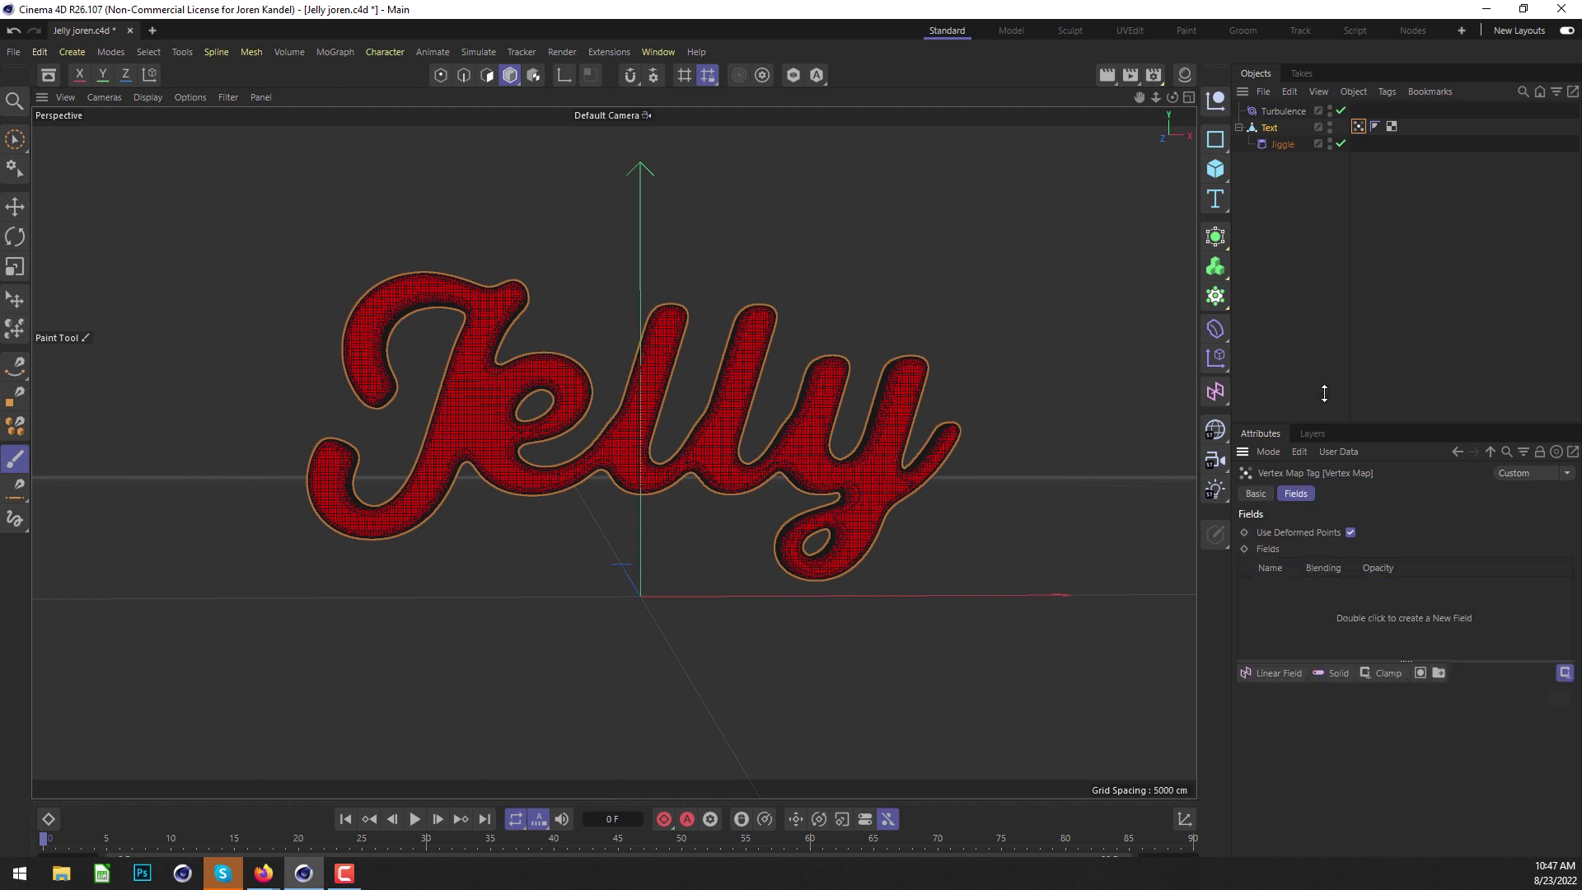
pyautogui.moveTo(1323, 393); pyautogui.dragTo(1343, 267)
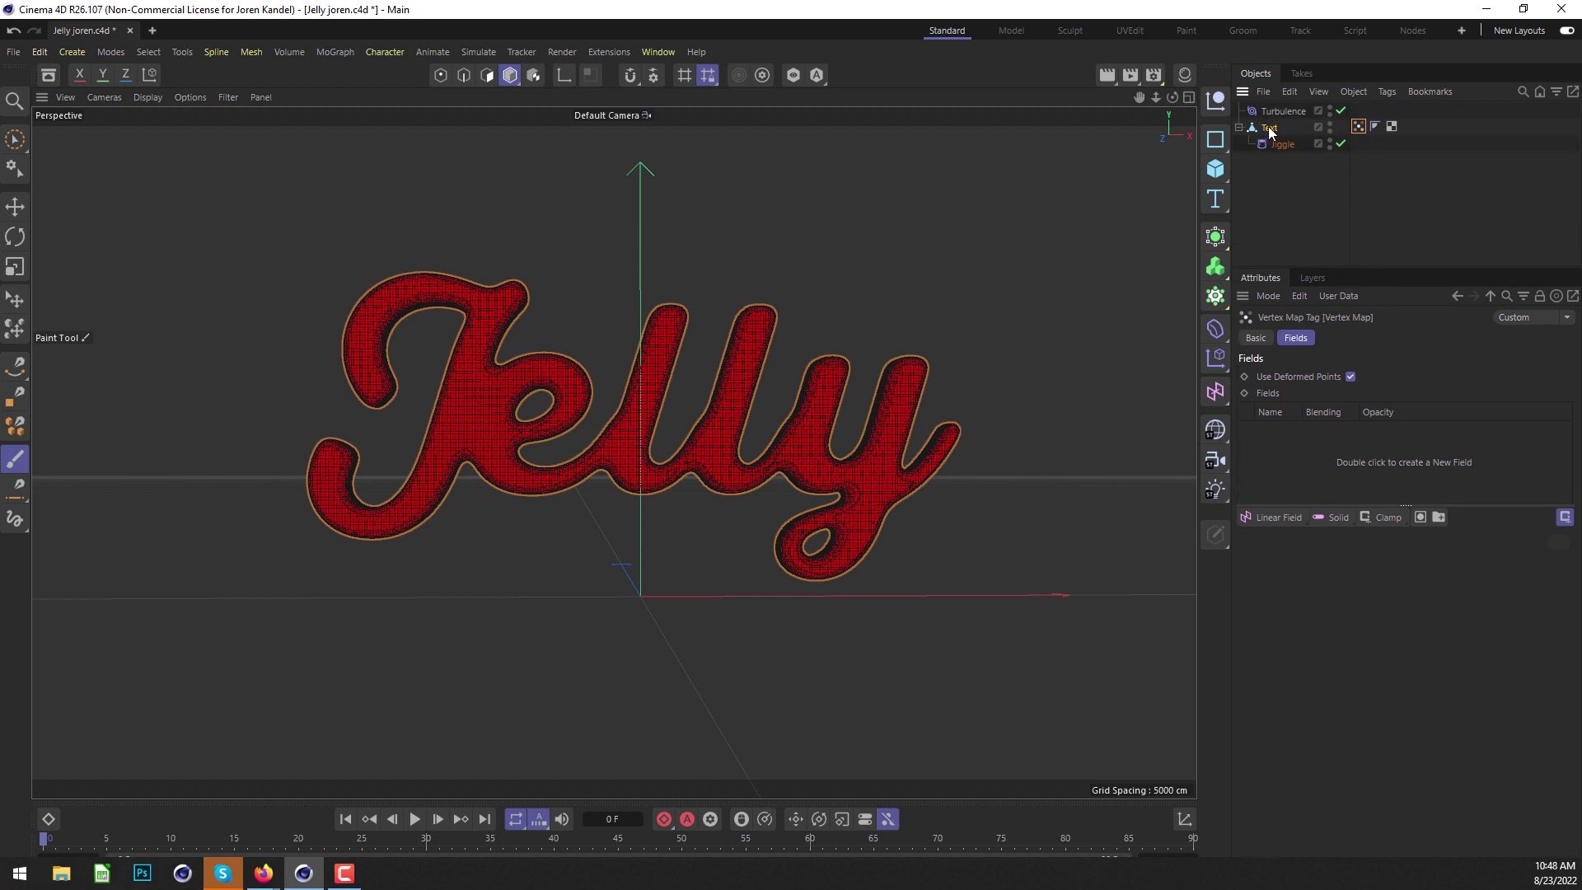
# Add Text as a field in the Vertex Map and set its mode to Curvature.
pyautogui.moveTo(1269, 130)
pyautogui.mouseDown()
pyautogui.moveTo(1335, 201)
pyautogui.moveTo(1356, 308)
pyautogui.moveTo(1311, 442)
pyautogui.mouseUp()
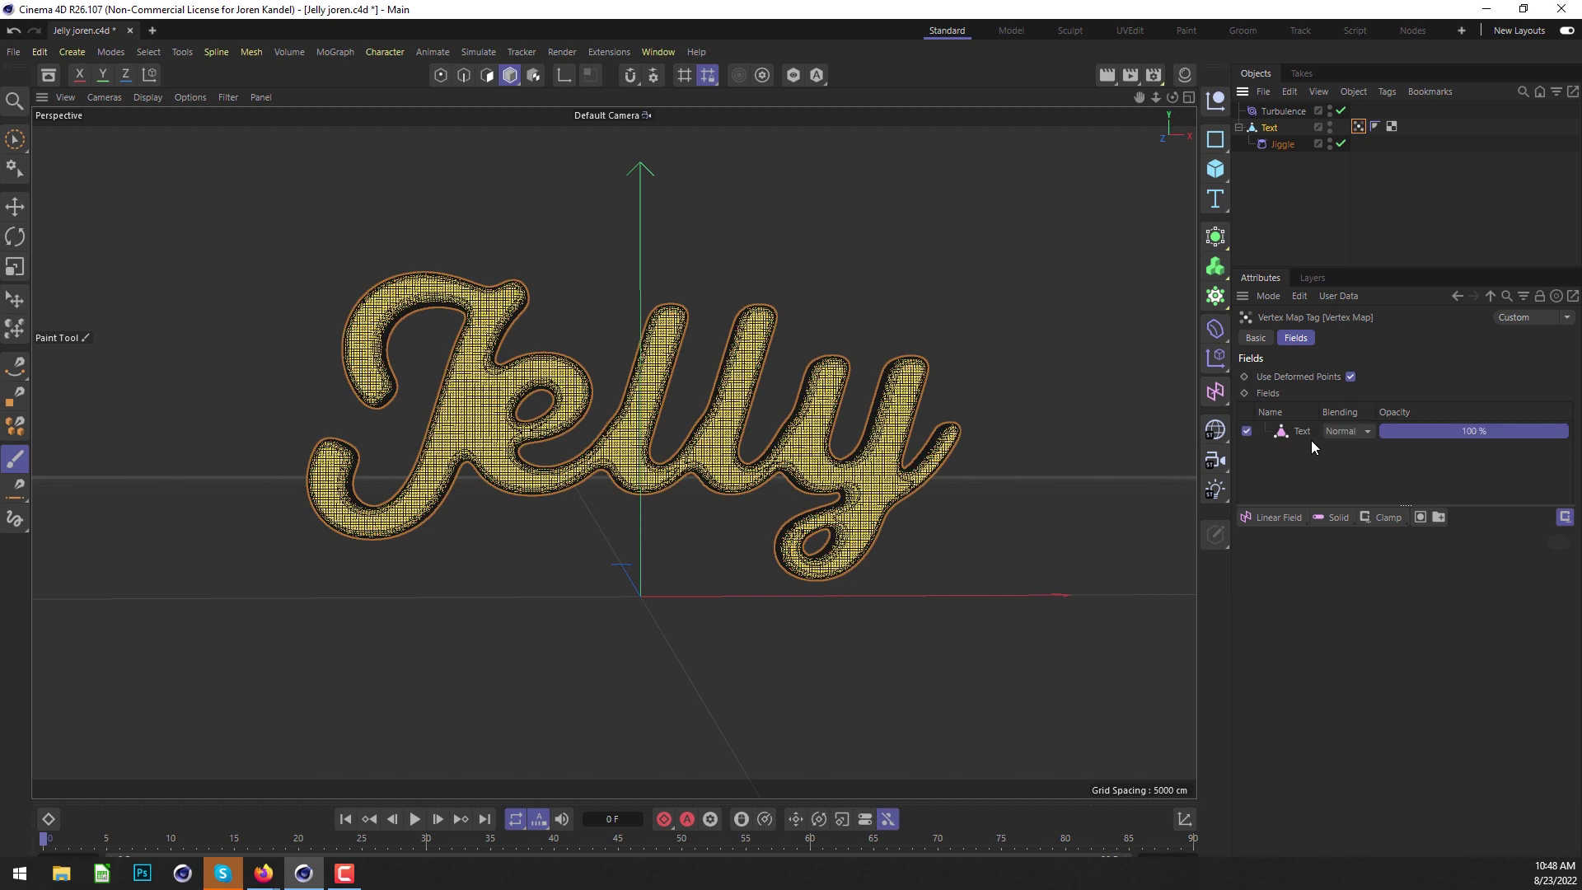
pyautogui.click(1293, 435)
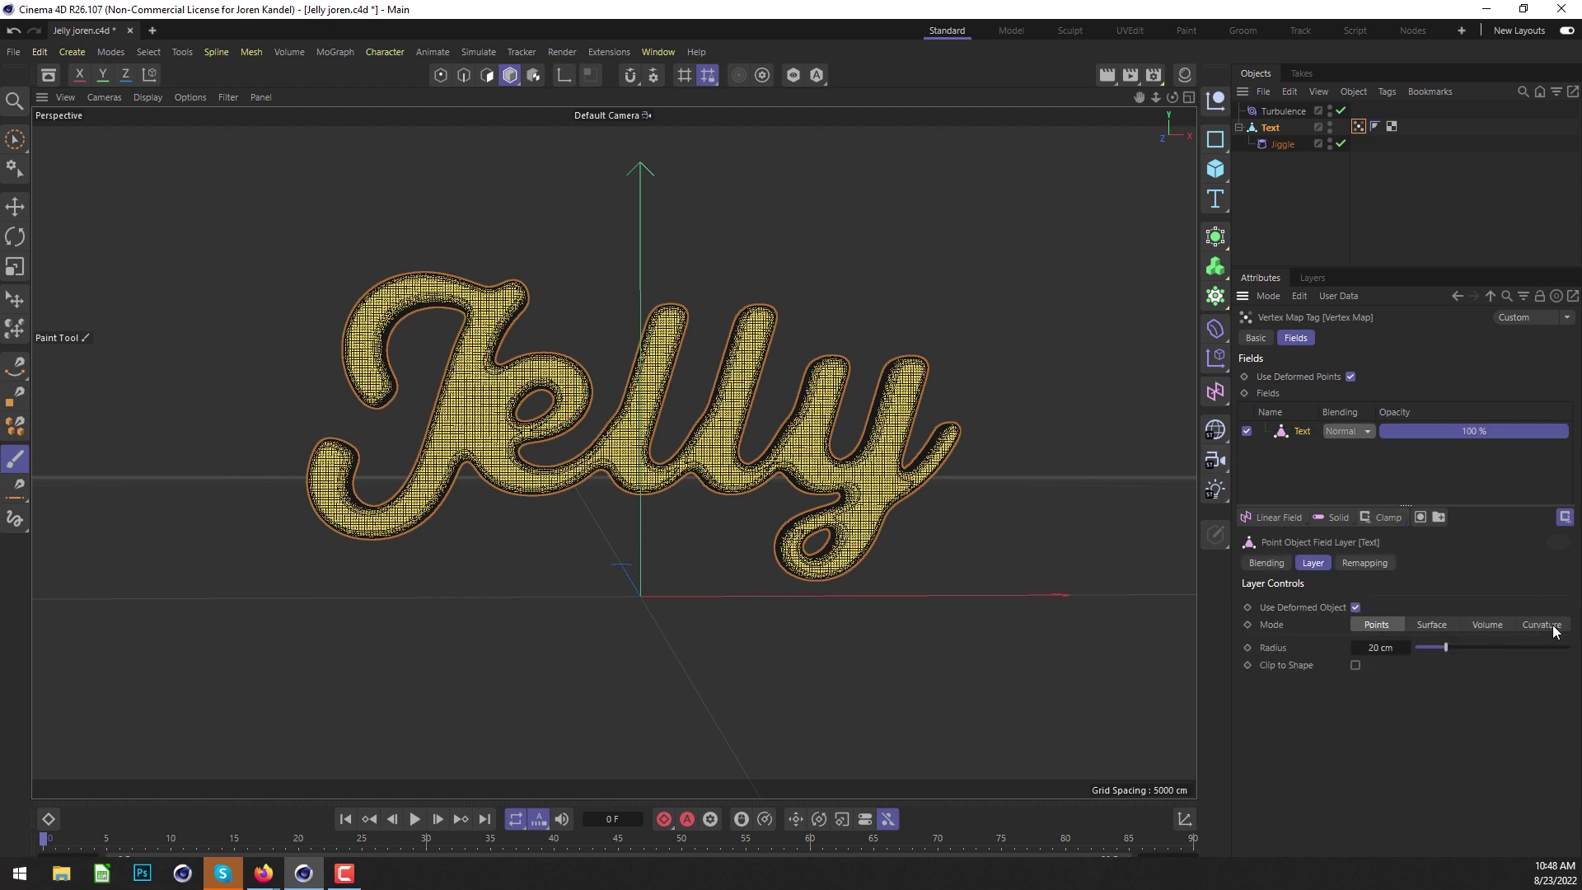
pyautogui.click(1542, 624)
pyautogui.keyDown('alt'); pyautogui.moveTo(429, 412); pyautogui.dragTo(346, 328); pyautogui.keyUp('alt')
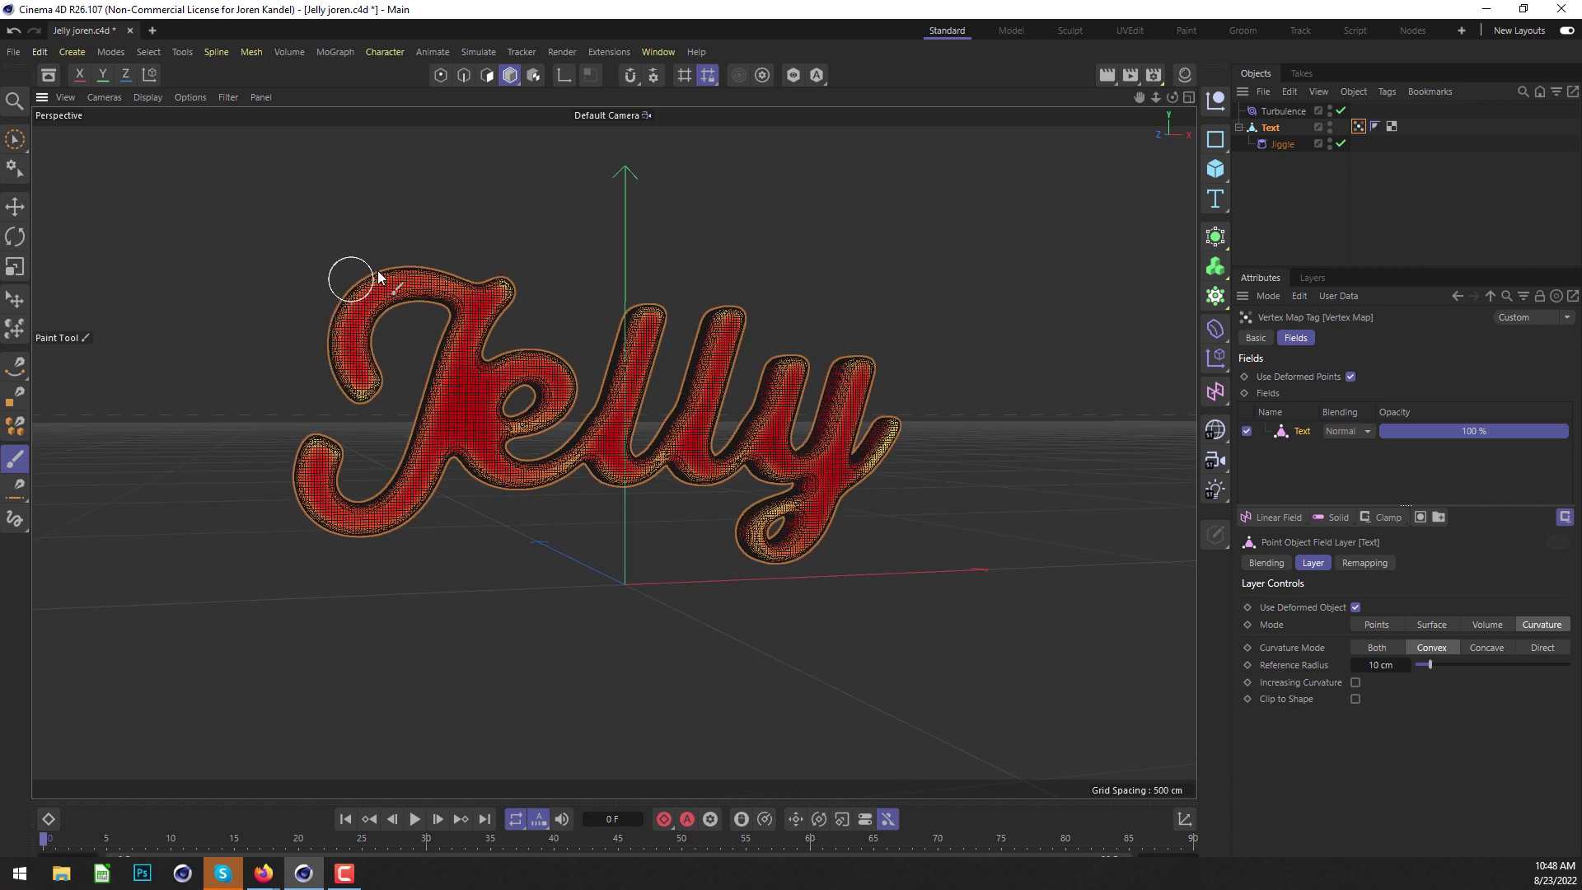
pyautogui.moveTo(725, 454)
pyautogui.keyDown('alt'); pyautogui.mouseDown()
pyautogui.moveTo(670, 431)
pyautogui.moveTo(690, 456)
pyautogui.mouseUp(); pyautogui.keyUp('alt')
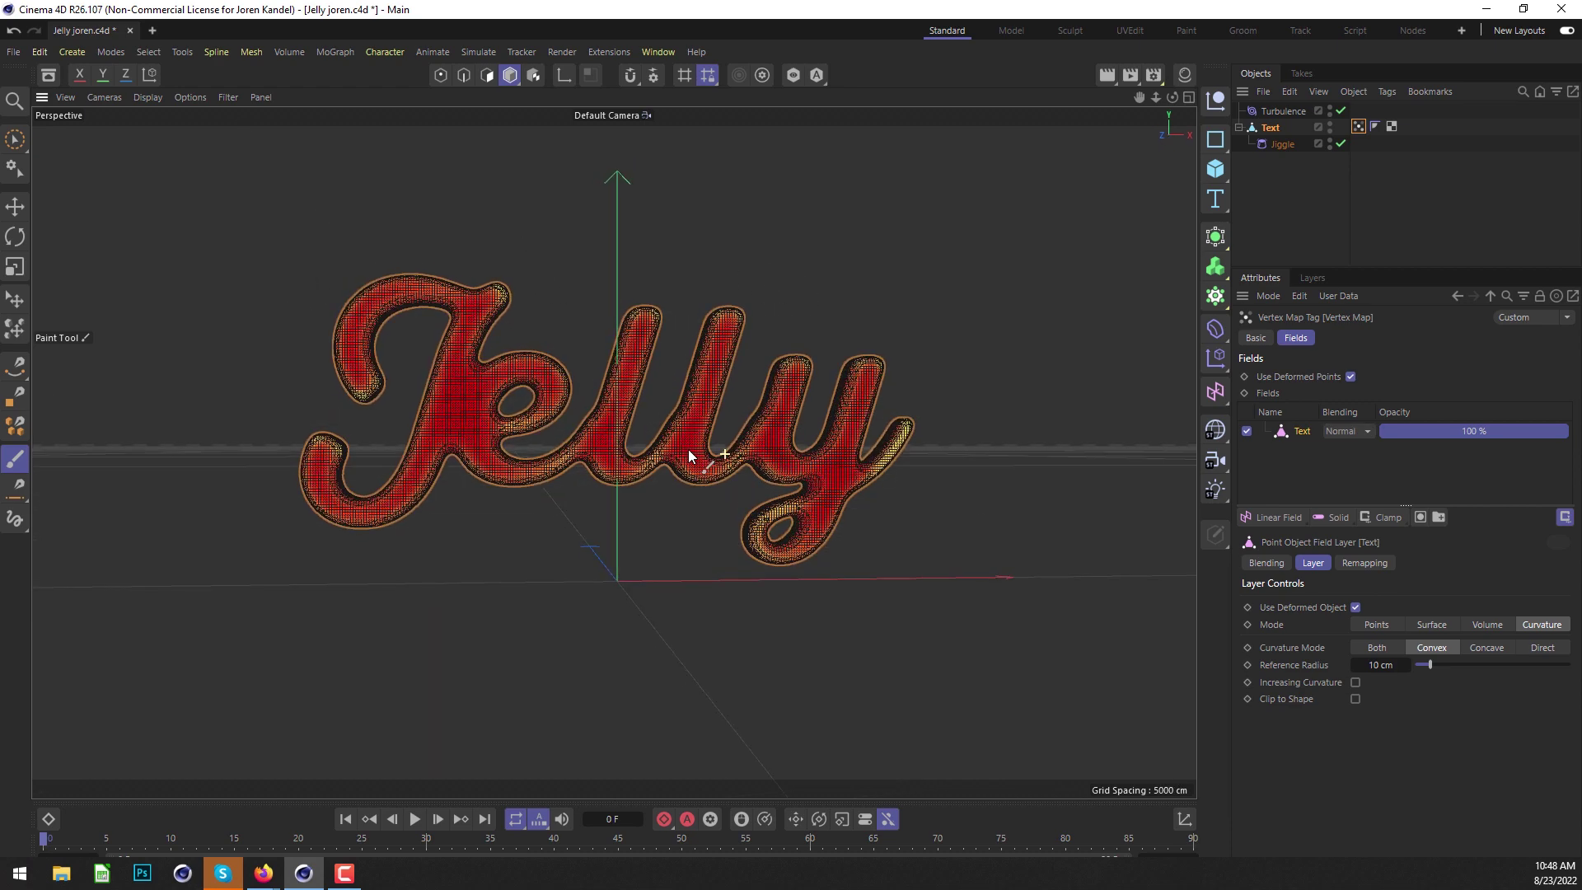
# Adjust the curvature Reference Radius to 14.6 cm so the letter edges stand out.
pyautogui.moveTo(1438, 664)
pyautogui.mouseDown()
pyautogui.moveTo(1473, 664)
pyautogui.moveTo(1456, 666)
pyautogui.mouseUp()
pyautogui.keyDown('alt'); pyautogui.moveTo(518, 461); pyautogui.dragTo(486, 493); pyautogui.keyUp('alt')
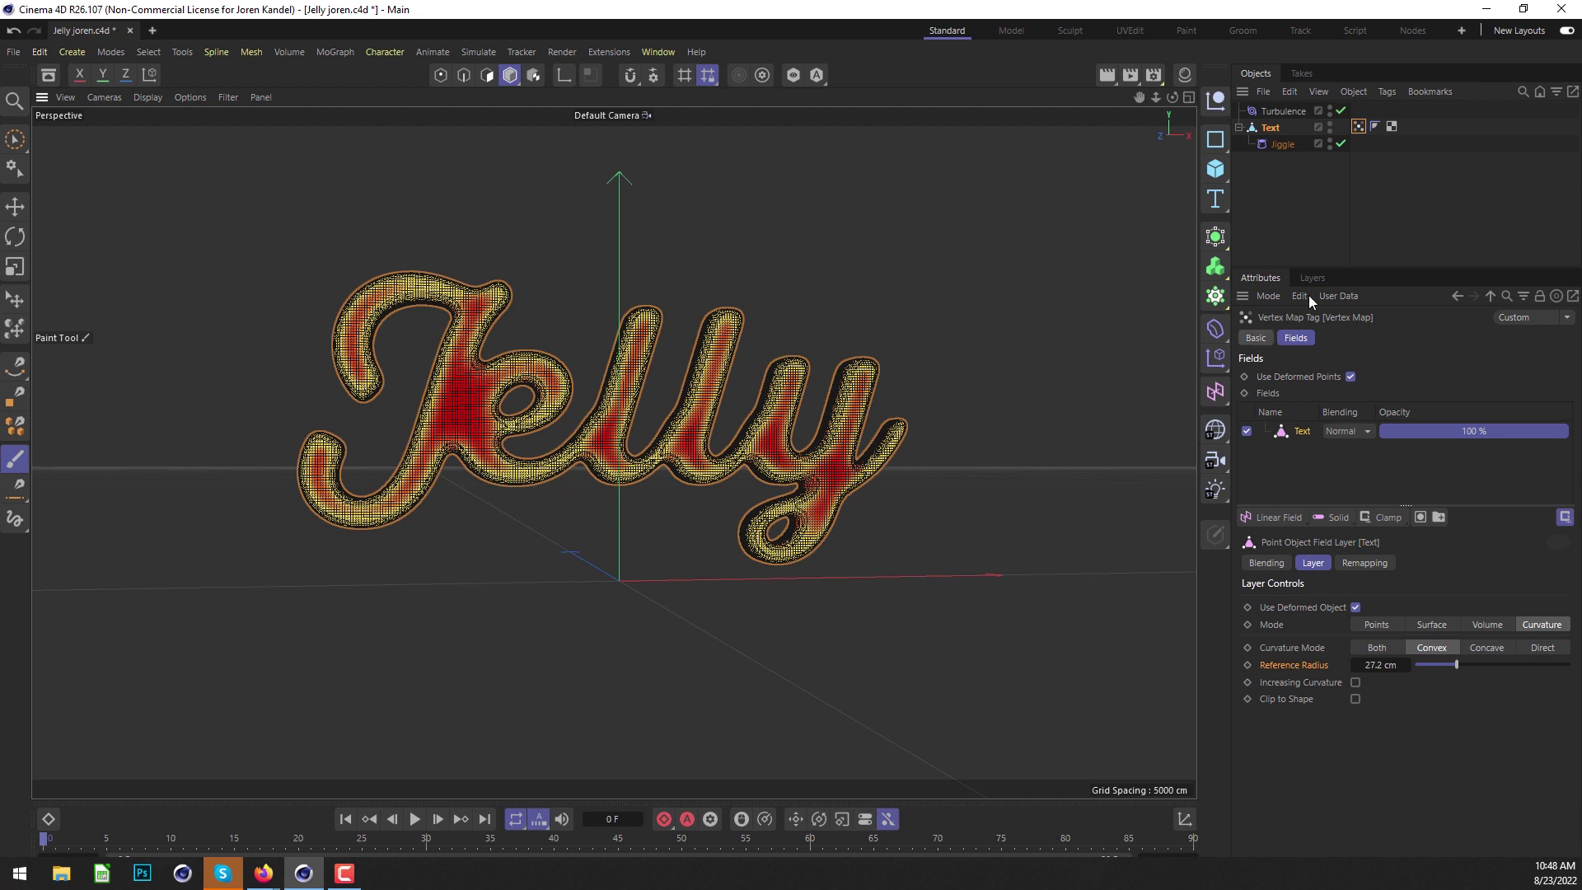
pyautogui.click(1307, 198)
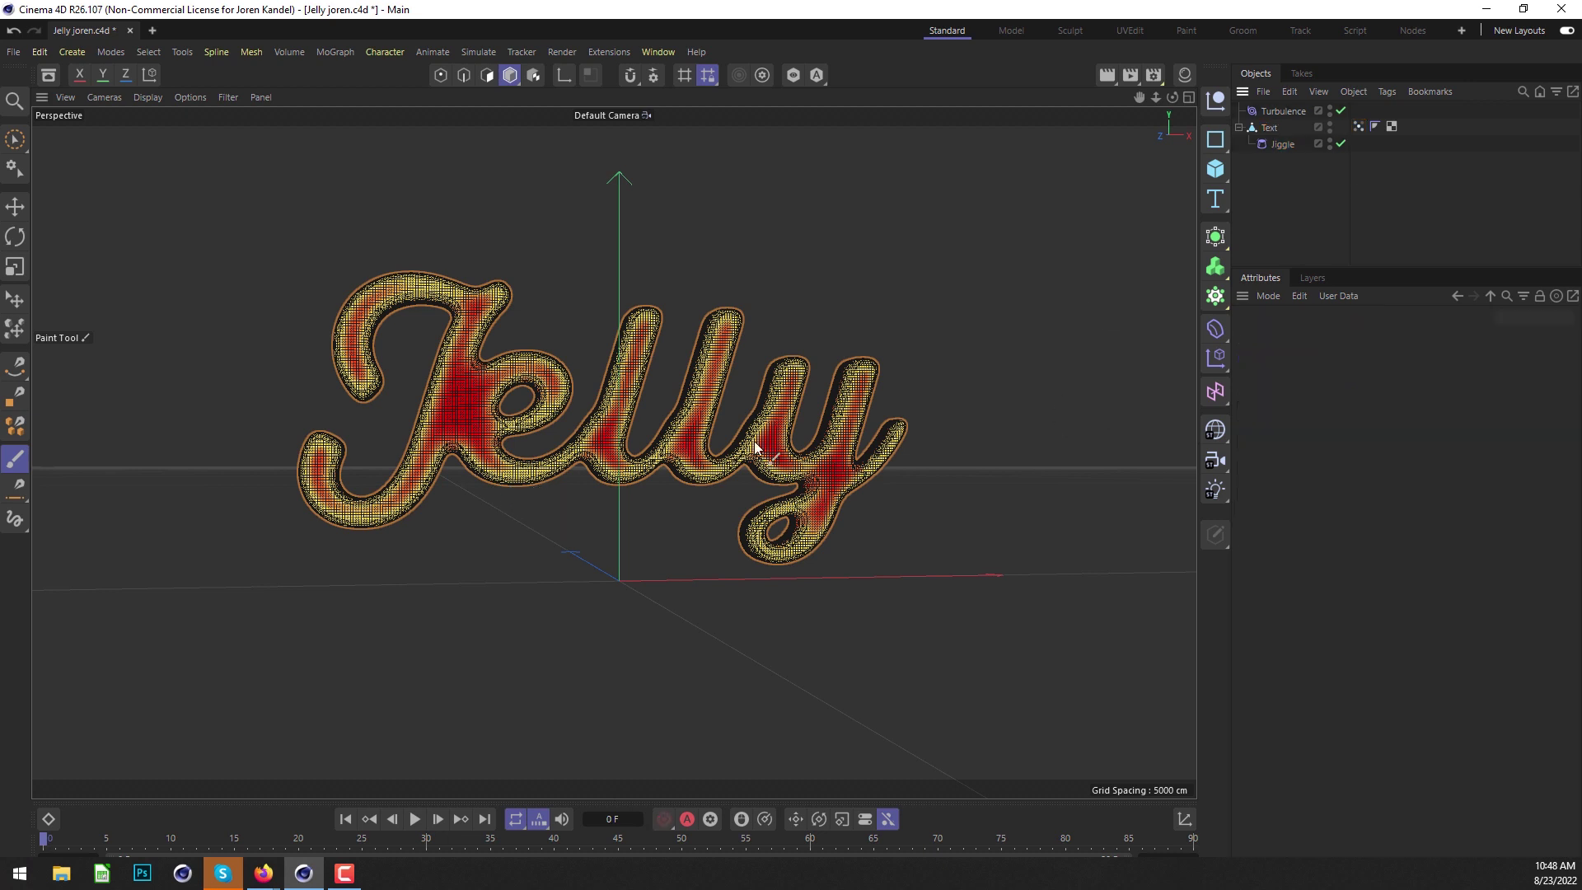
pyautogui.click(1358, 126)
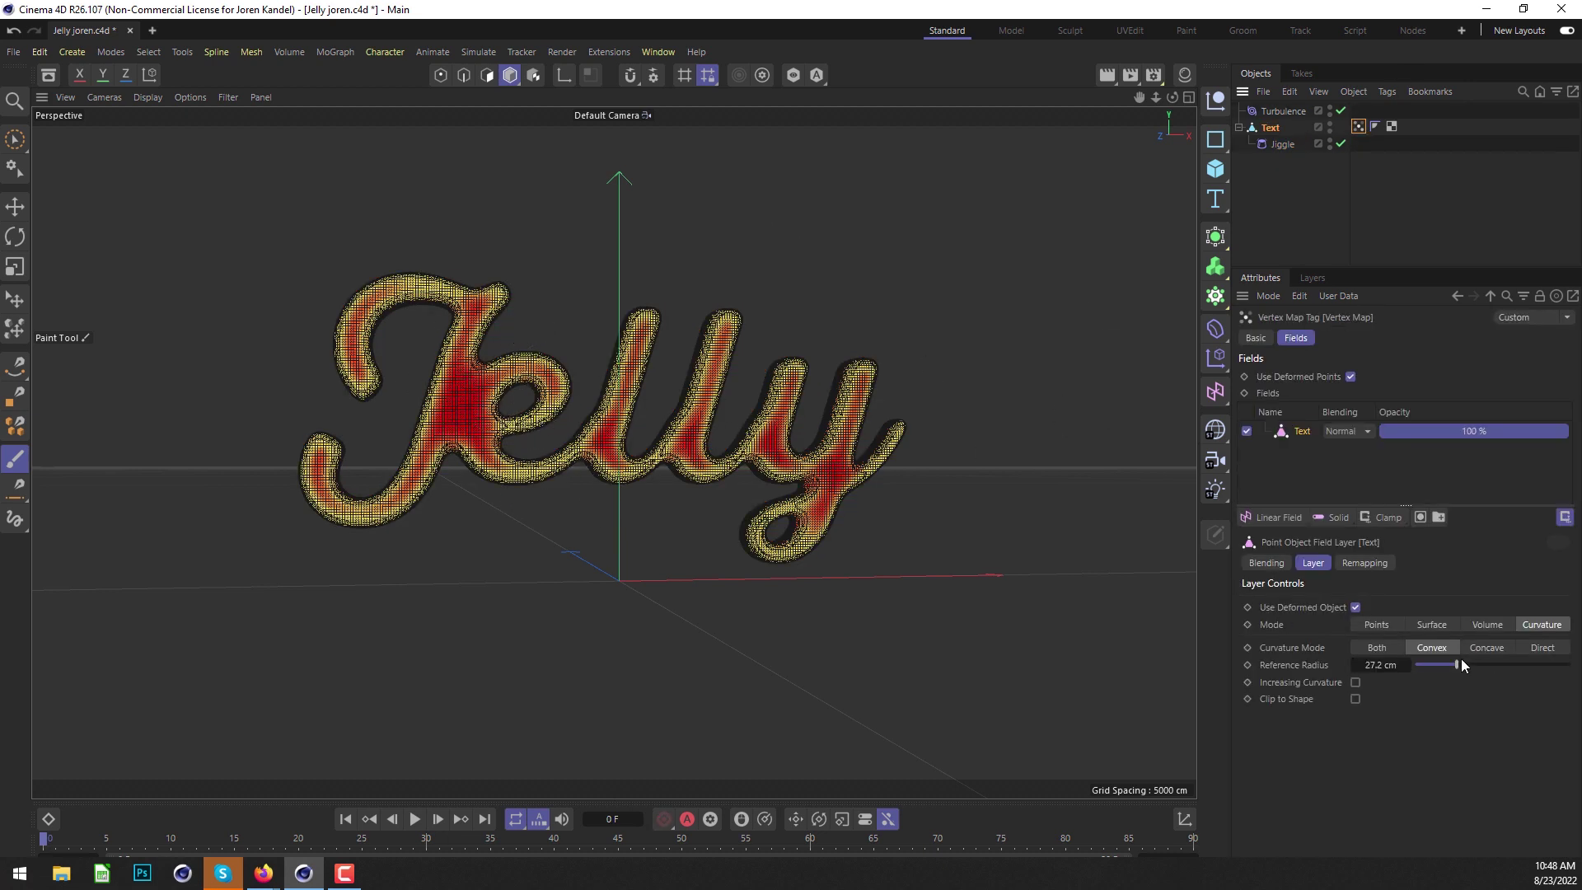
pyautogui.moveTo(1463, 660)
pyautogui.mouseDown()
pyautogui.moveTo(1485, 666)
pyautogui.moveTo(1437, 672)
pyautogui.mouseUp()
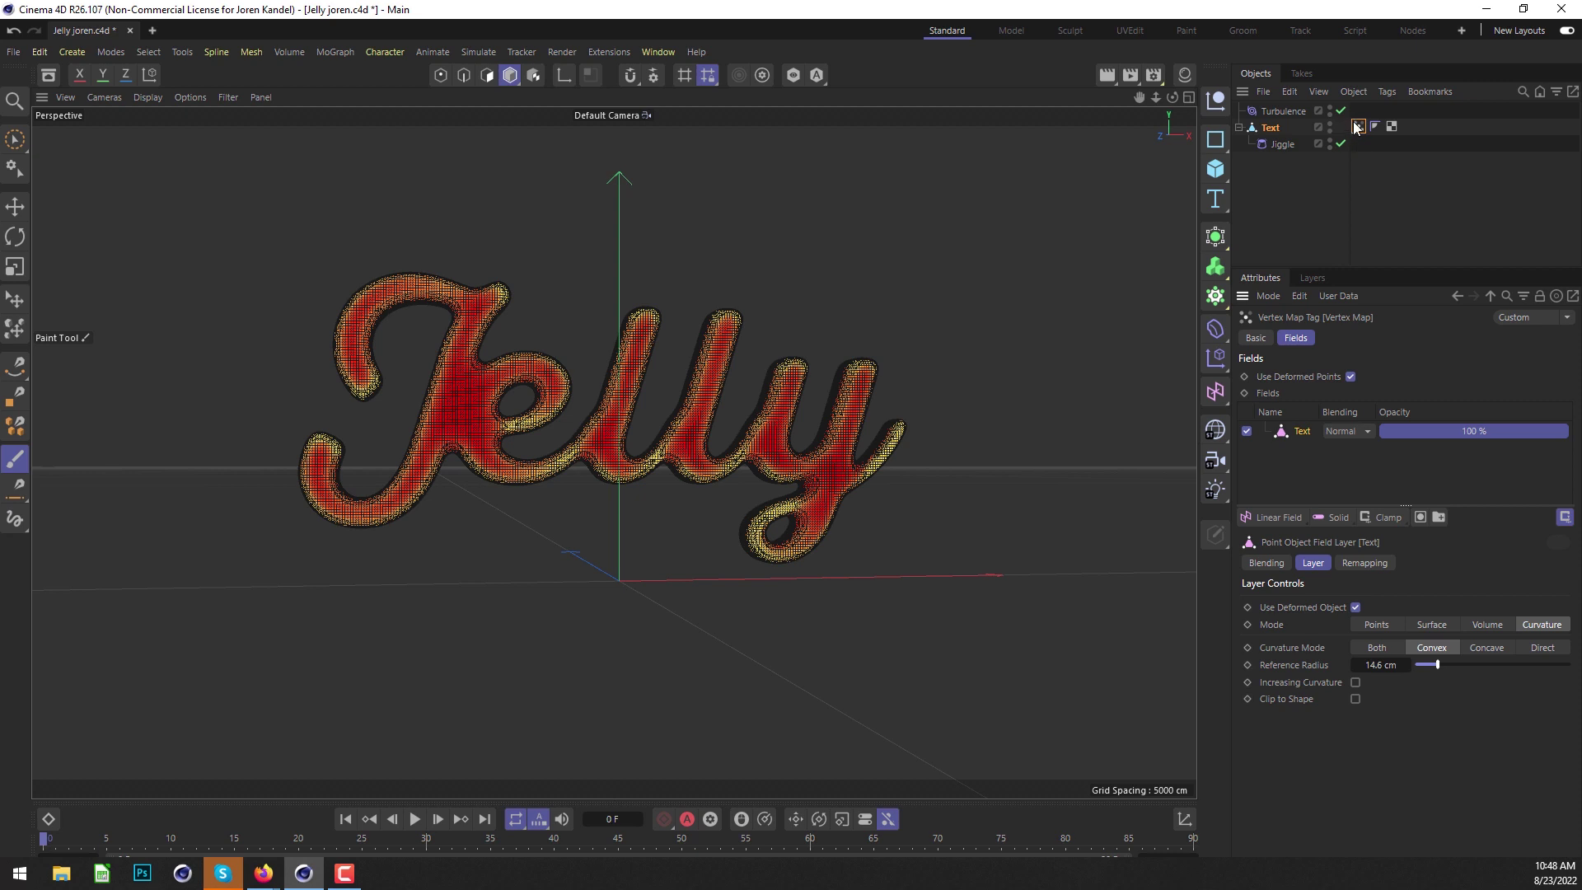
# Assign the Text vertex map to the Jiggle's Strength Map field.
pyautogui.click(1282, 144)
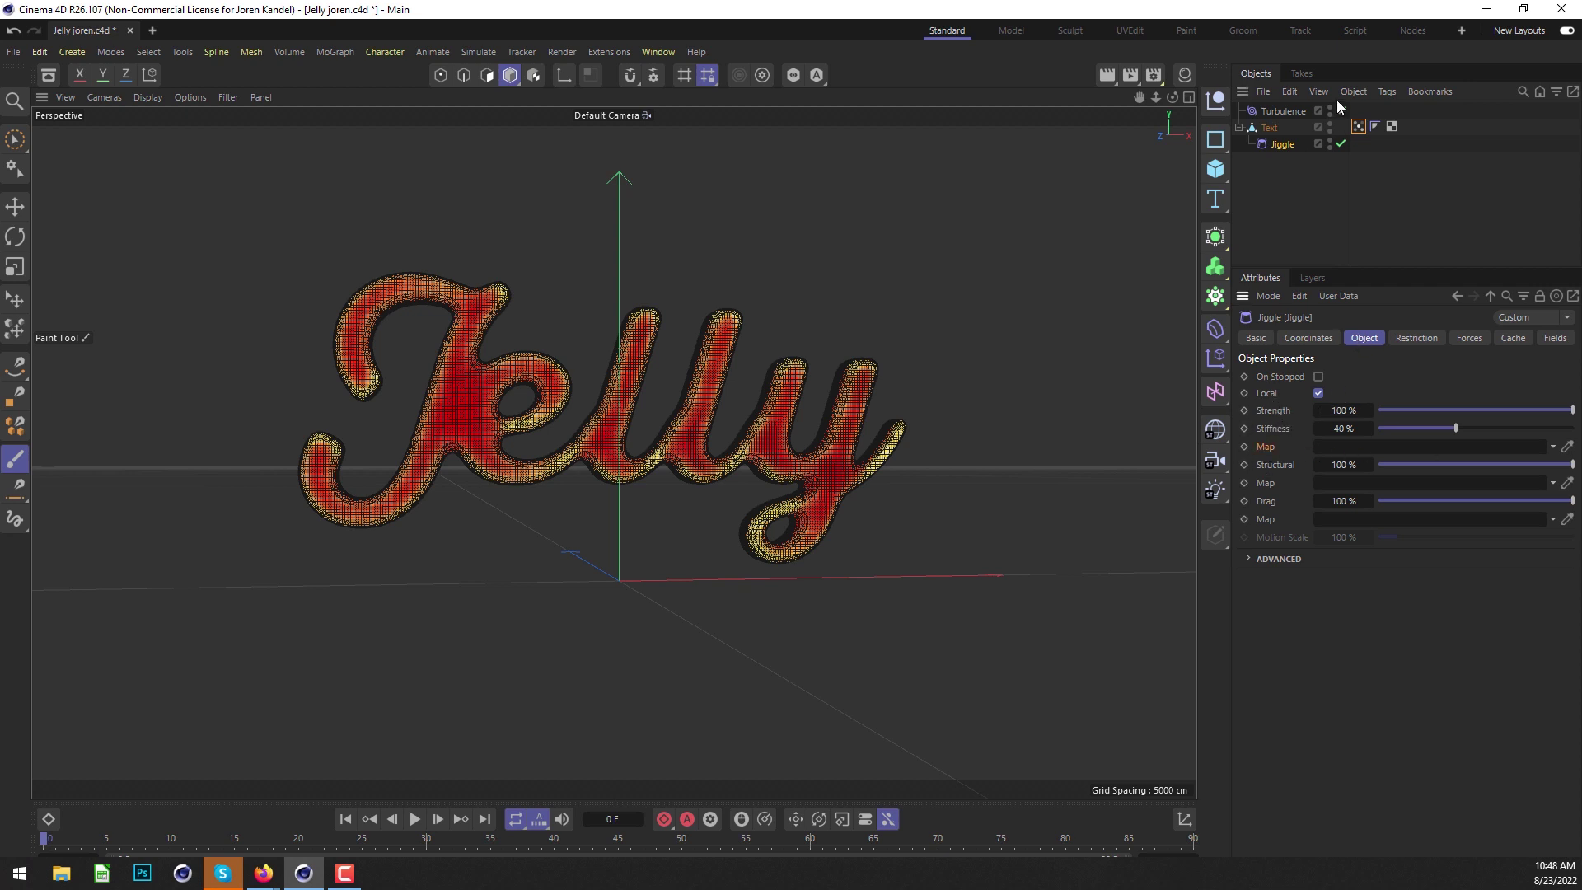
pyautogui.moveTo(1365, 131); pyautogui.dragTo(1343, 449)
pyautogui.click(1412, 339)
# Try the vertex map in the Jiggle's Forces map and Fields list, then return to Object properties.
pyautogui.click(1478, 341)
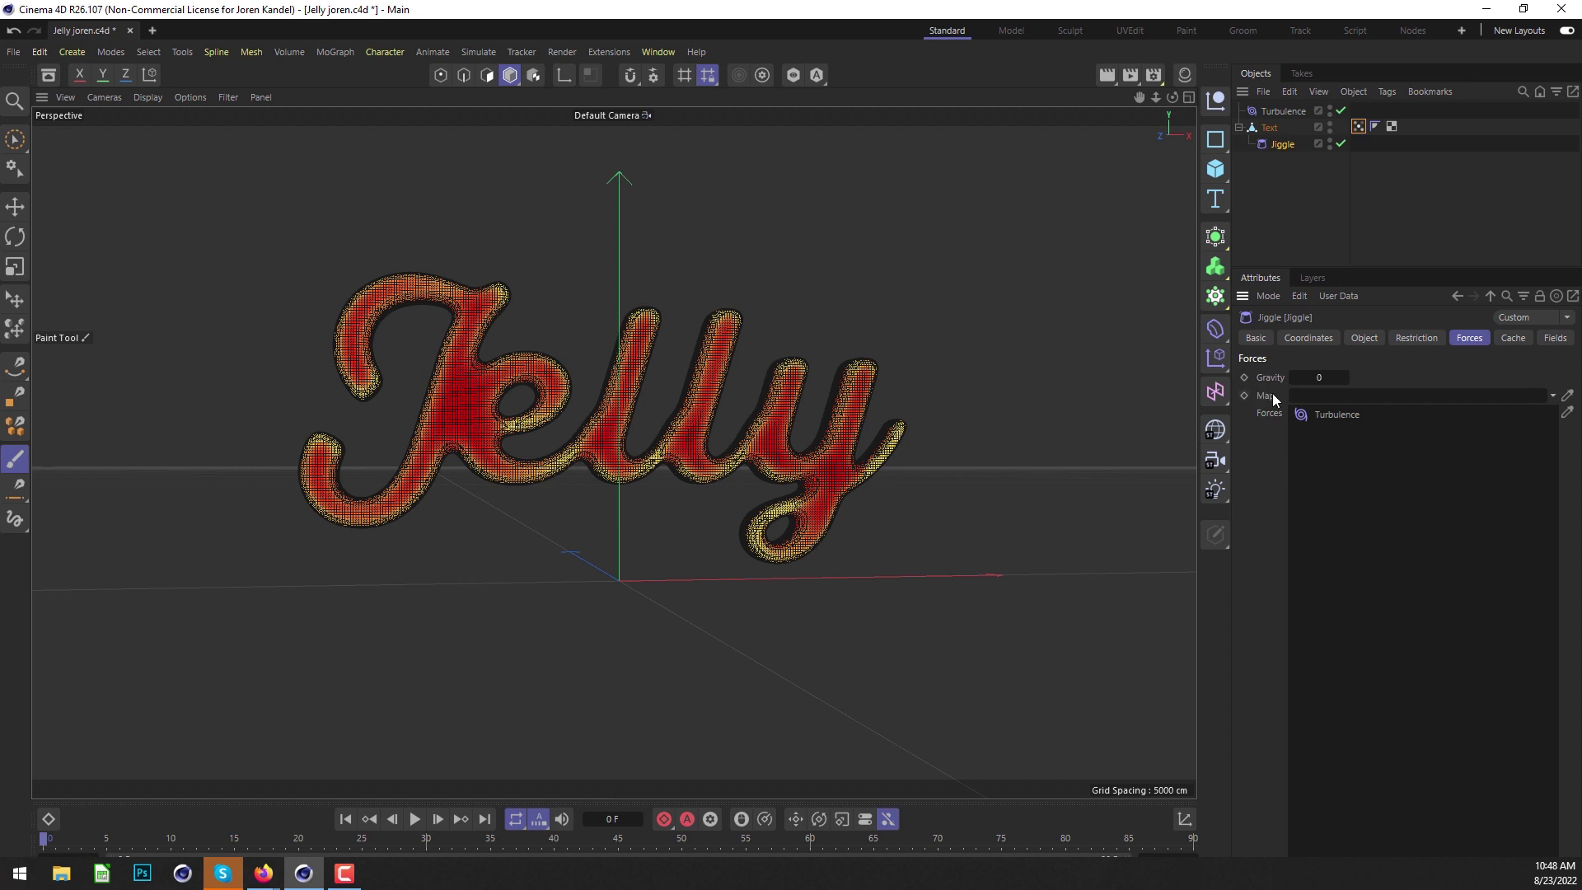
pyautogui.moveTo(1359, 126); pyautogui.dragTo(1337, 400)
pyautogui.click(1552, 339)
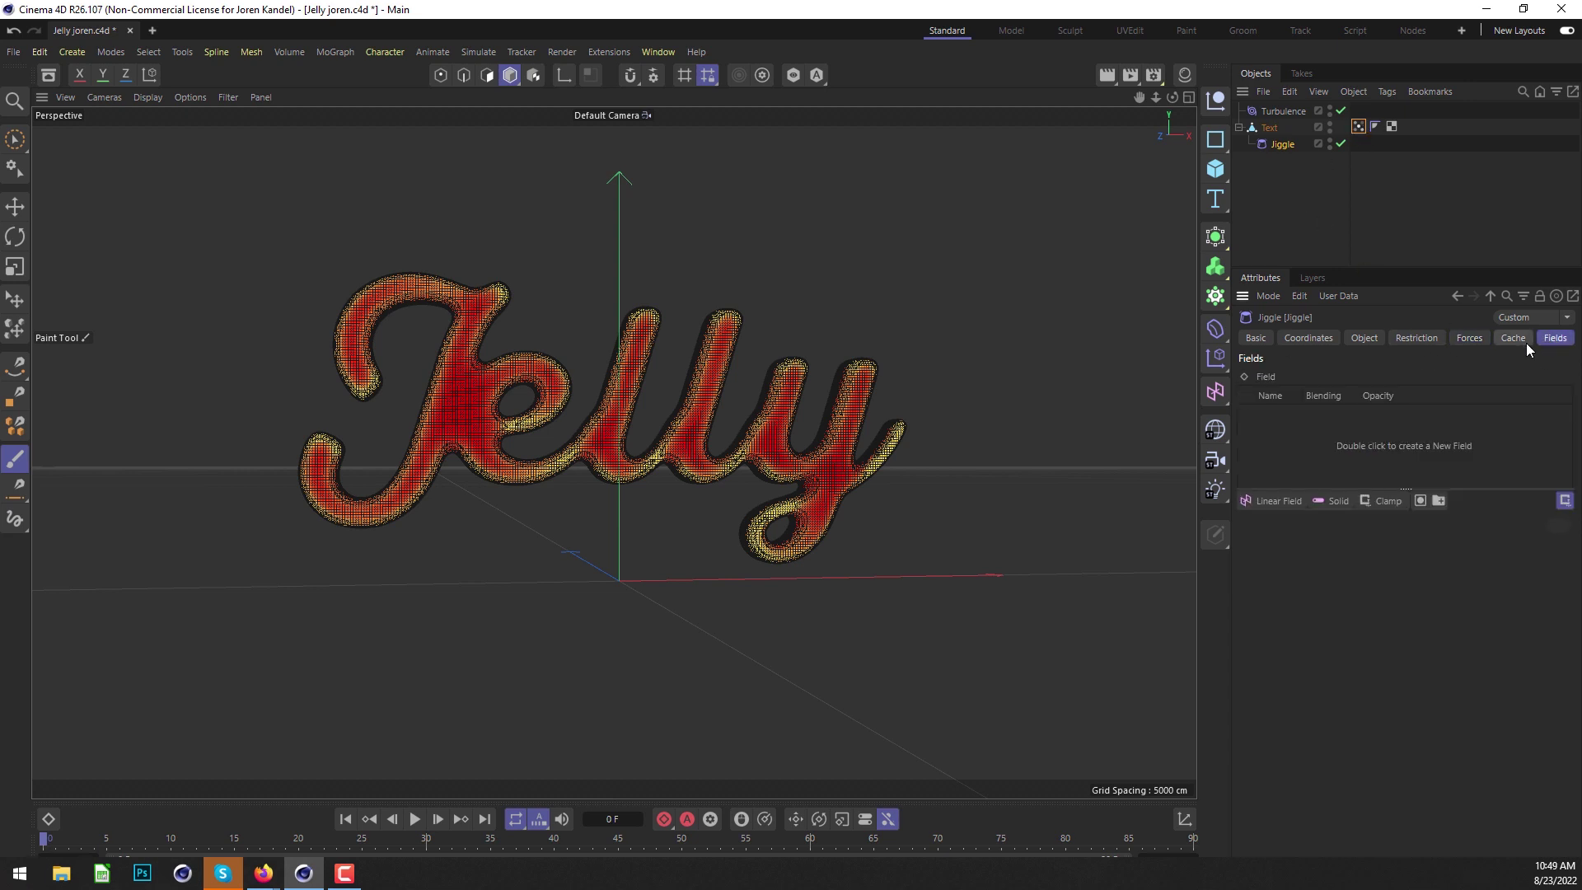
pyautogui.moveTo(1357, 126); pyautogui.dragTo(1332, 412)
pyautogui.click(1363, 342)
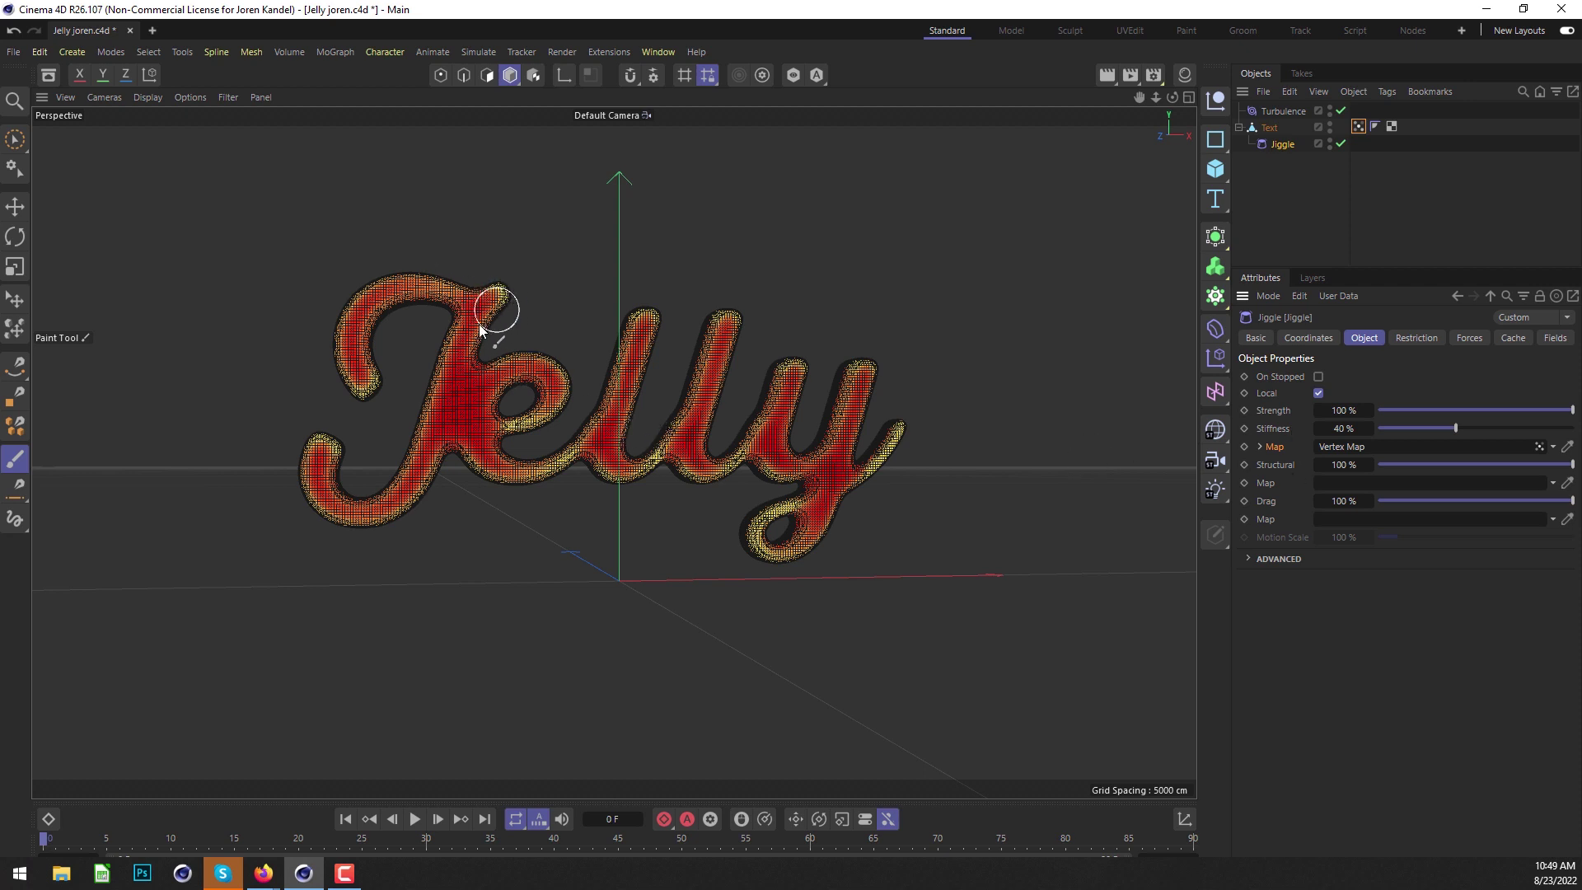
pyautogui.moveTo(489, 309)
pyautogui.mouseDown()
pyautogui.moveTo(444, 486)
pyautogui.moveTo(457, 411)
pyautogui.mouseUp()
# Play, stop, rewind to frame 0 and replay the Jelly jiggle, then reopen the Vertex Map's Fields settings.
pyautogui.click(415, 818)
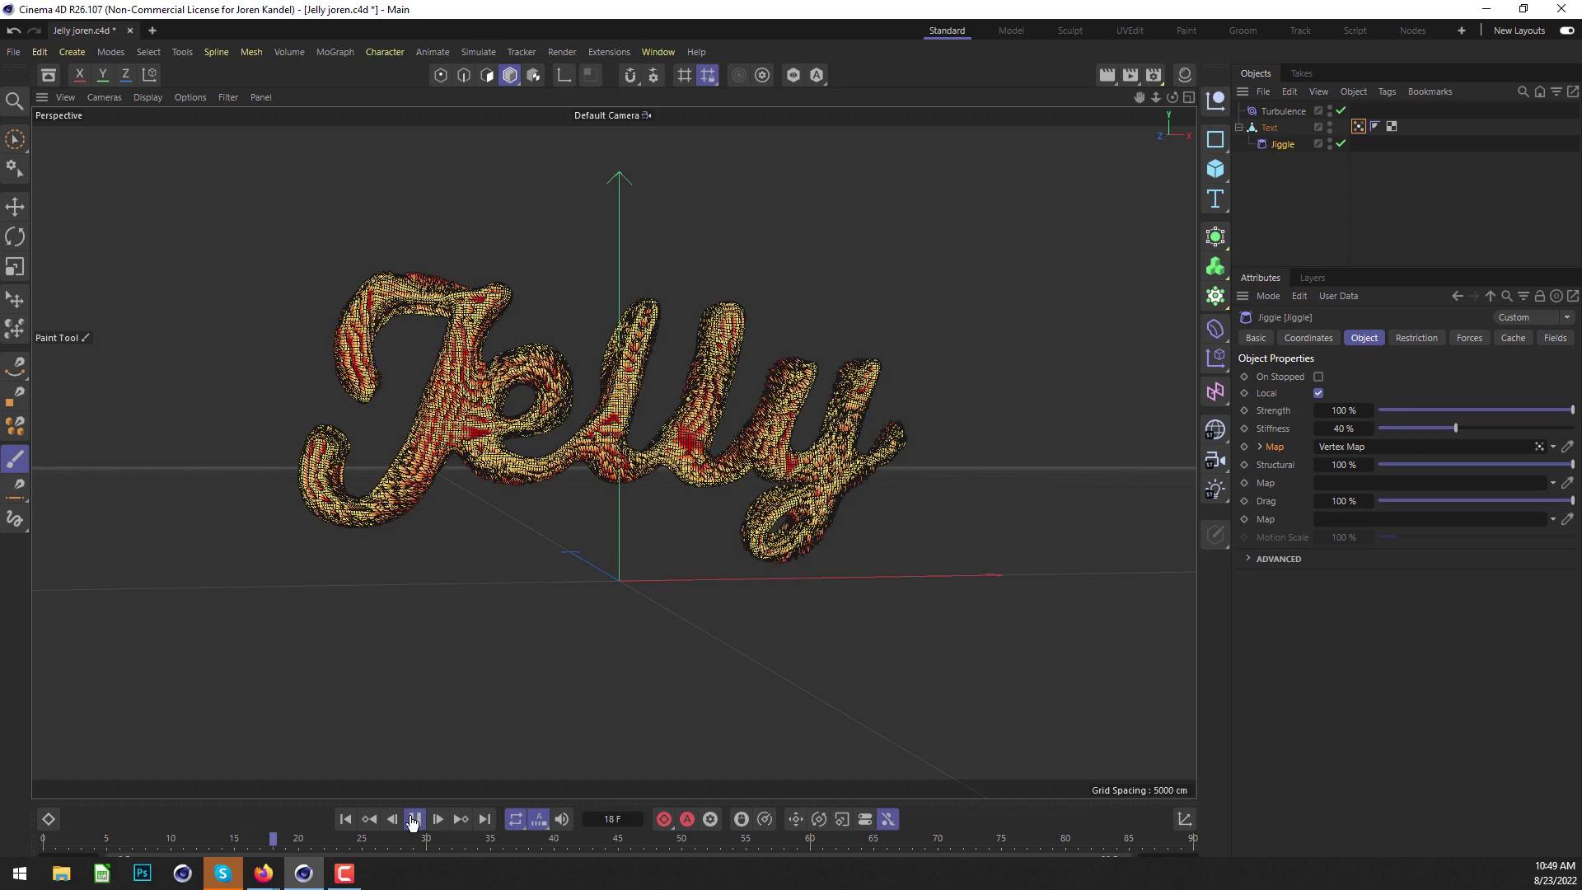
pyautogui.click(415, 818)
pyautogui.click(345, 821)
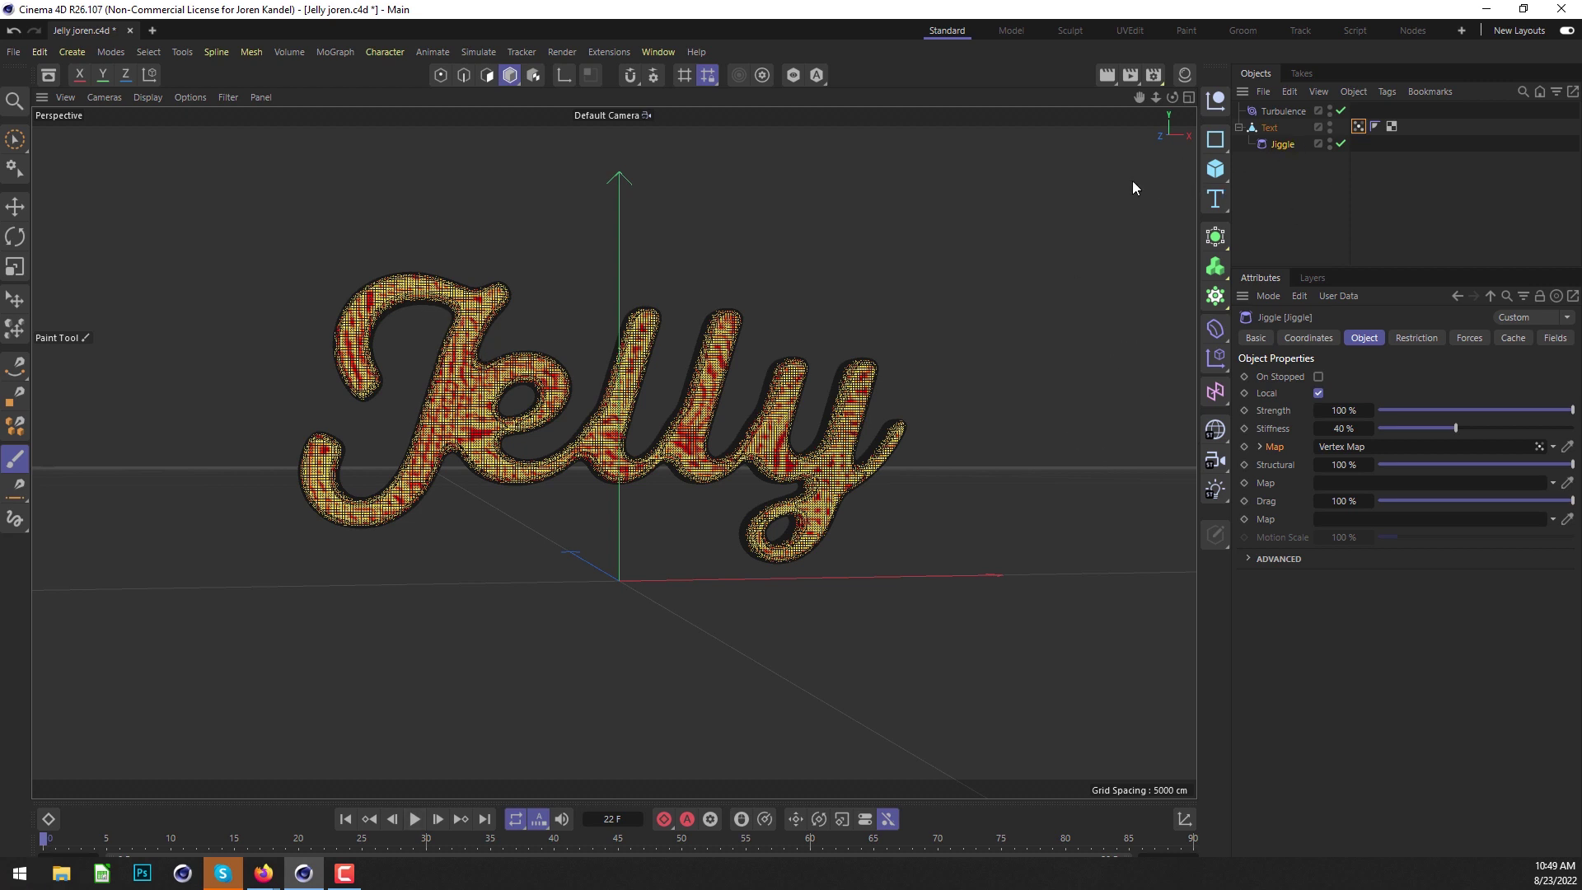
pyautogui.click(345, 820)
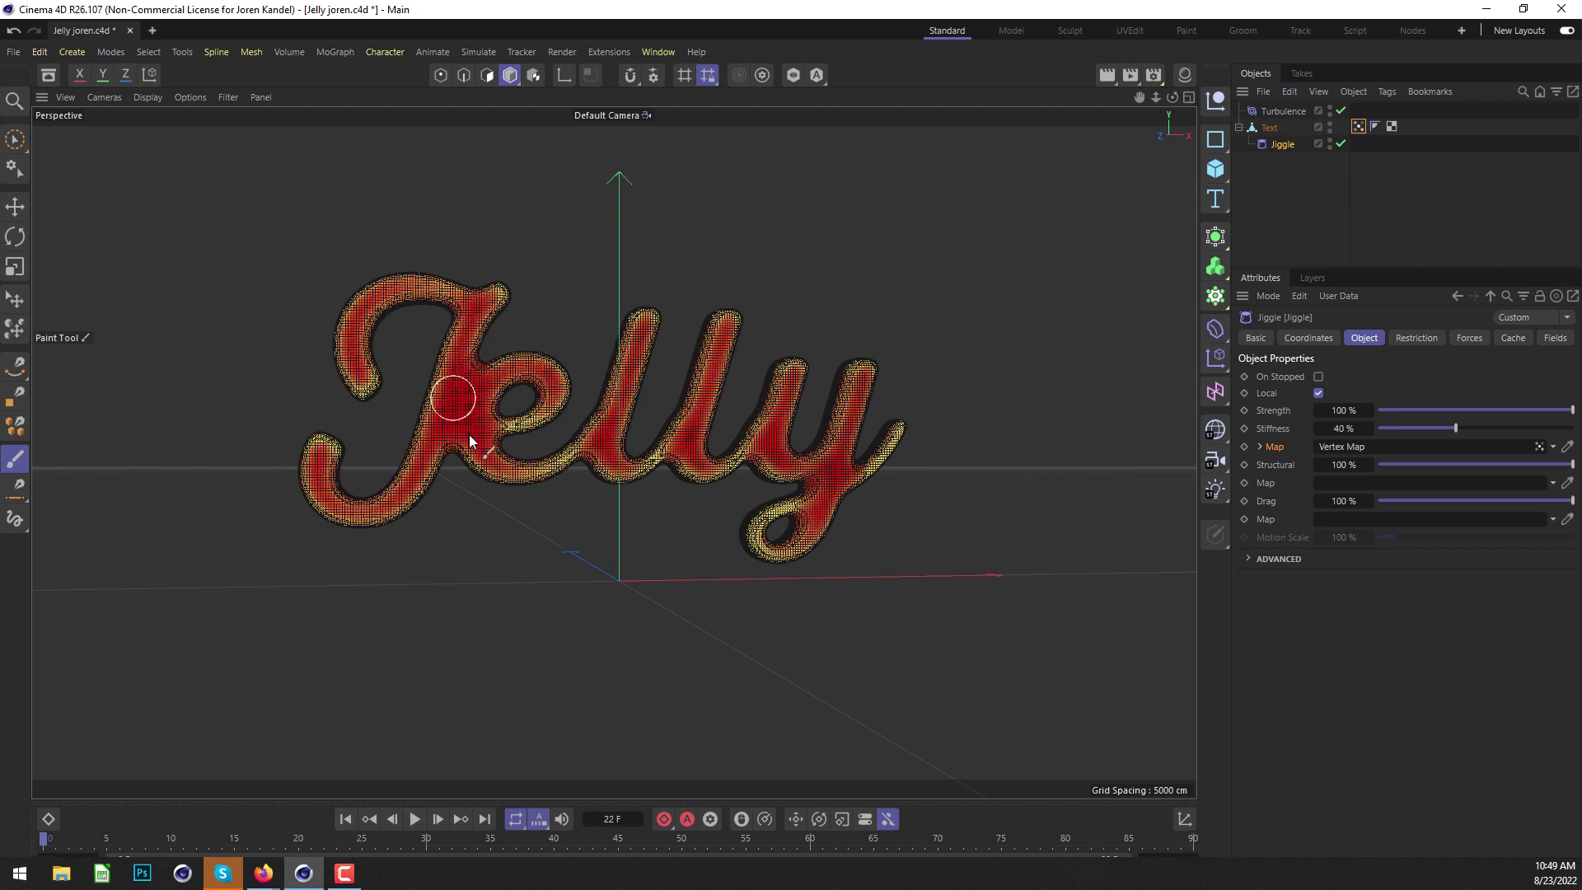
pyautogui.click(1358, 127)
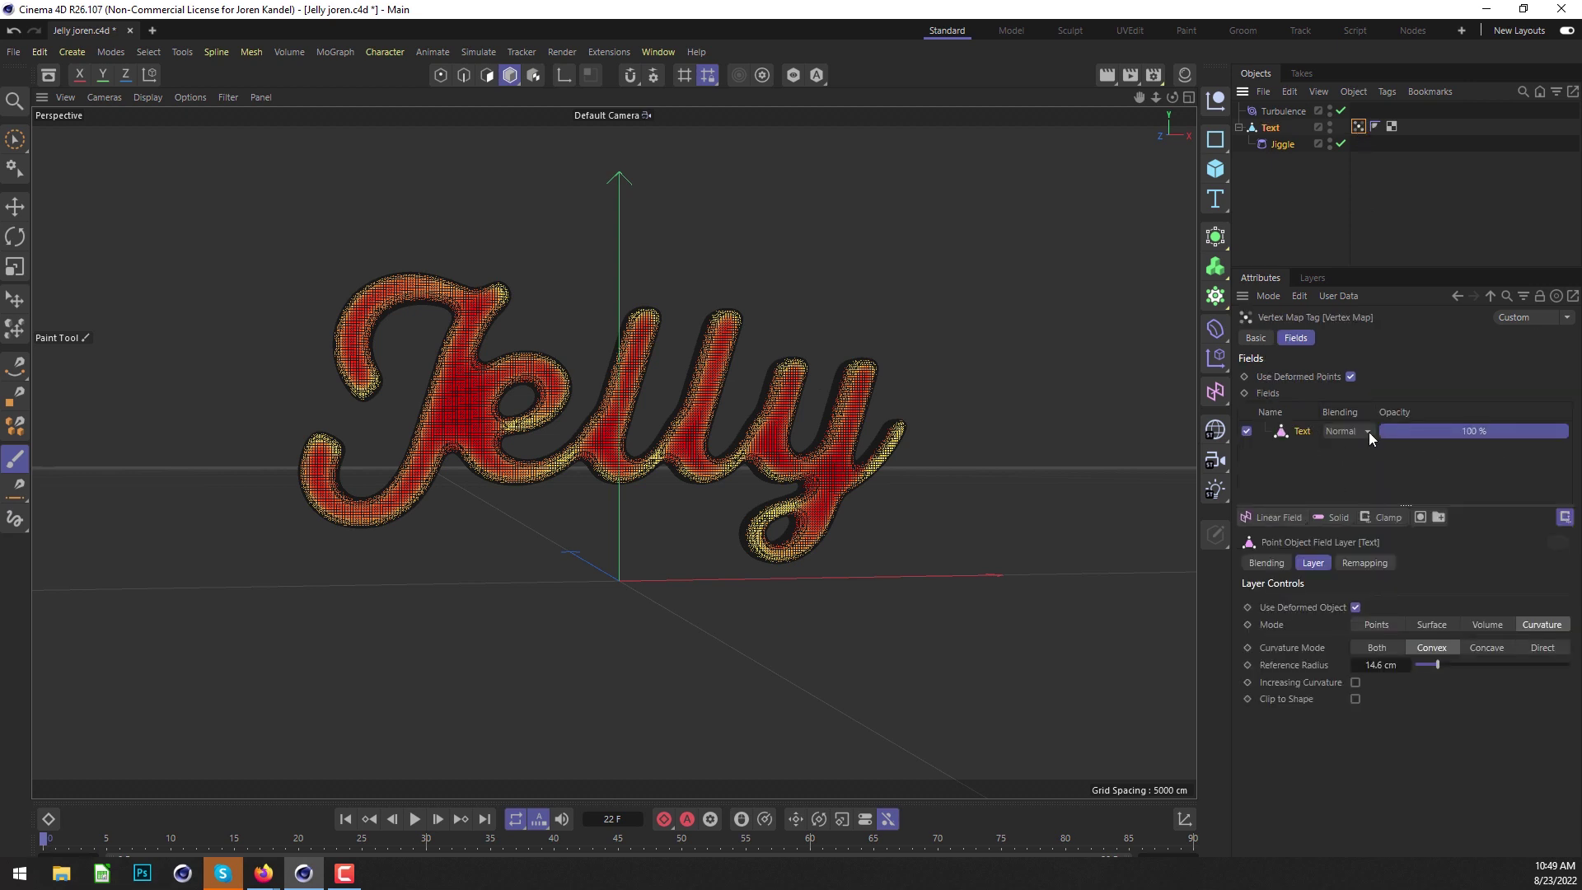
# Add a Freeze layer to the vertex map and freeze the current curvature values.
pyautogui.click(1388, 517)
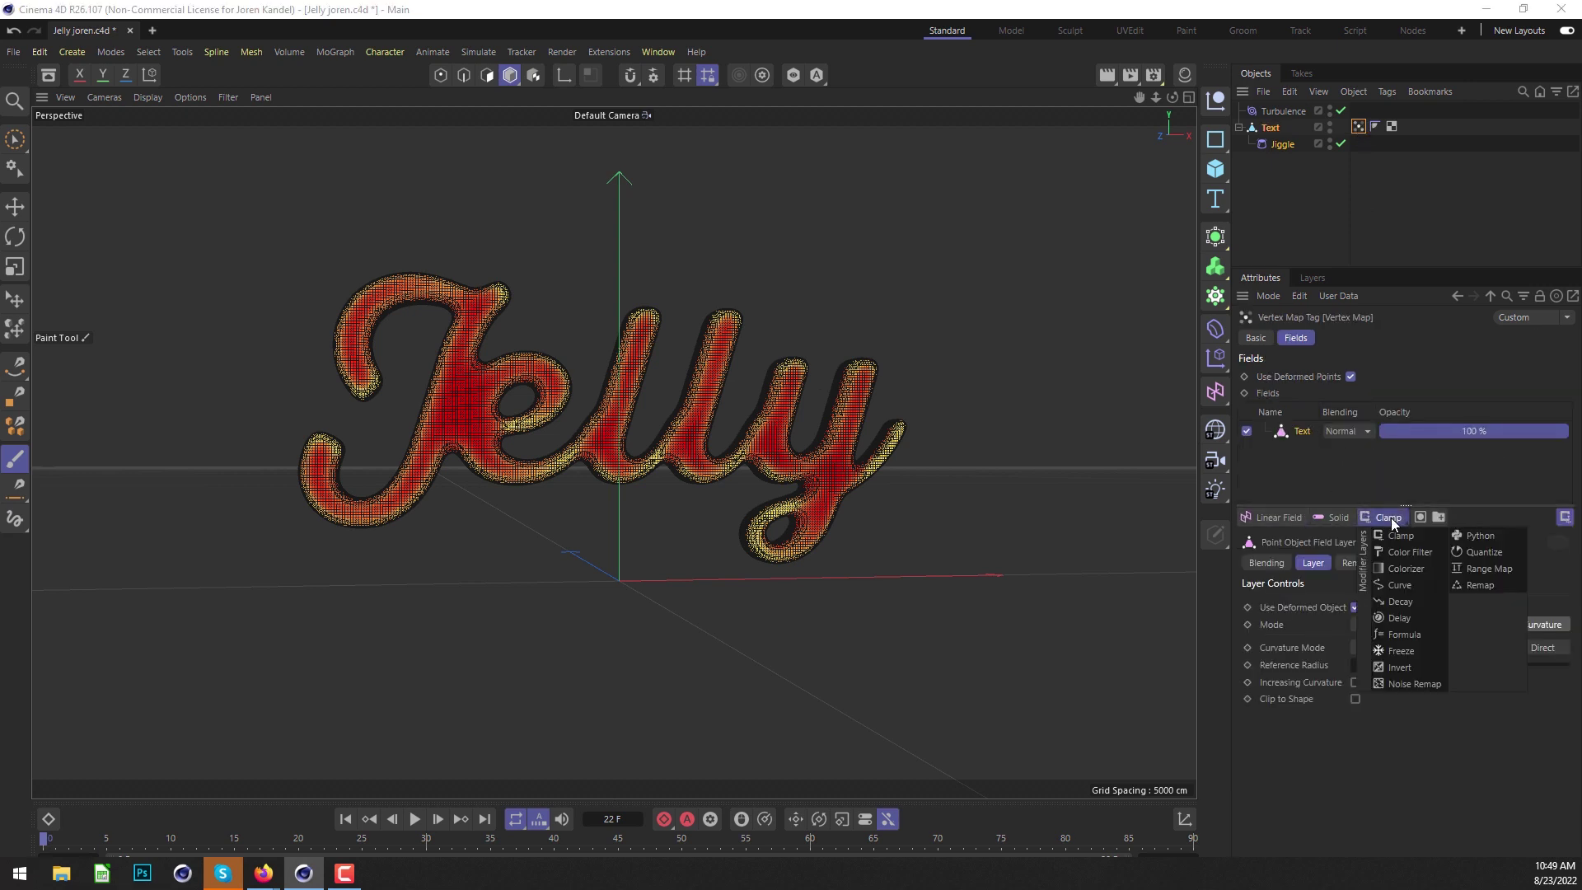
pyautogui.click(1401, 650)
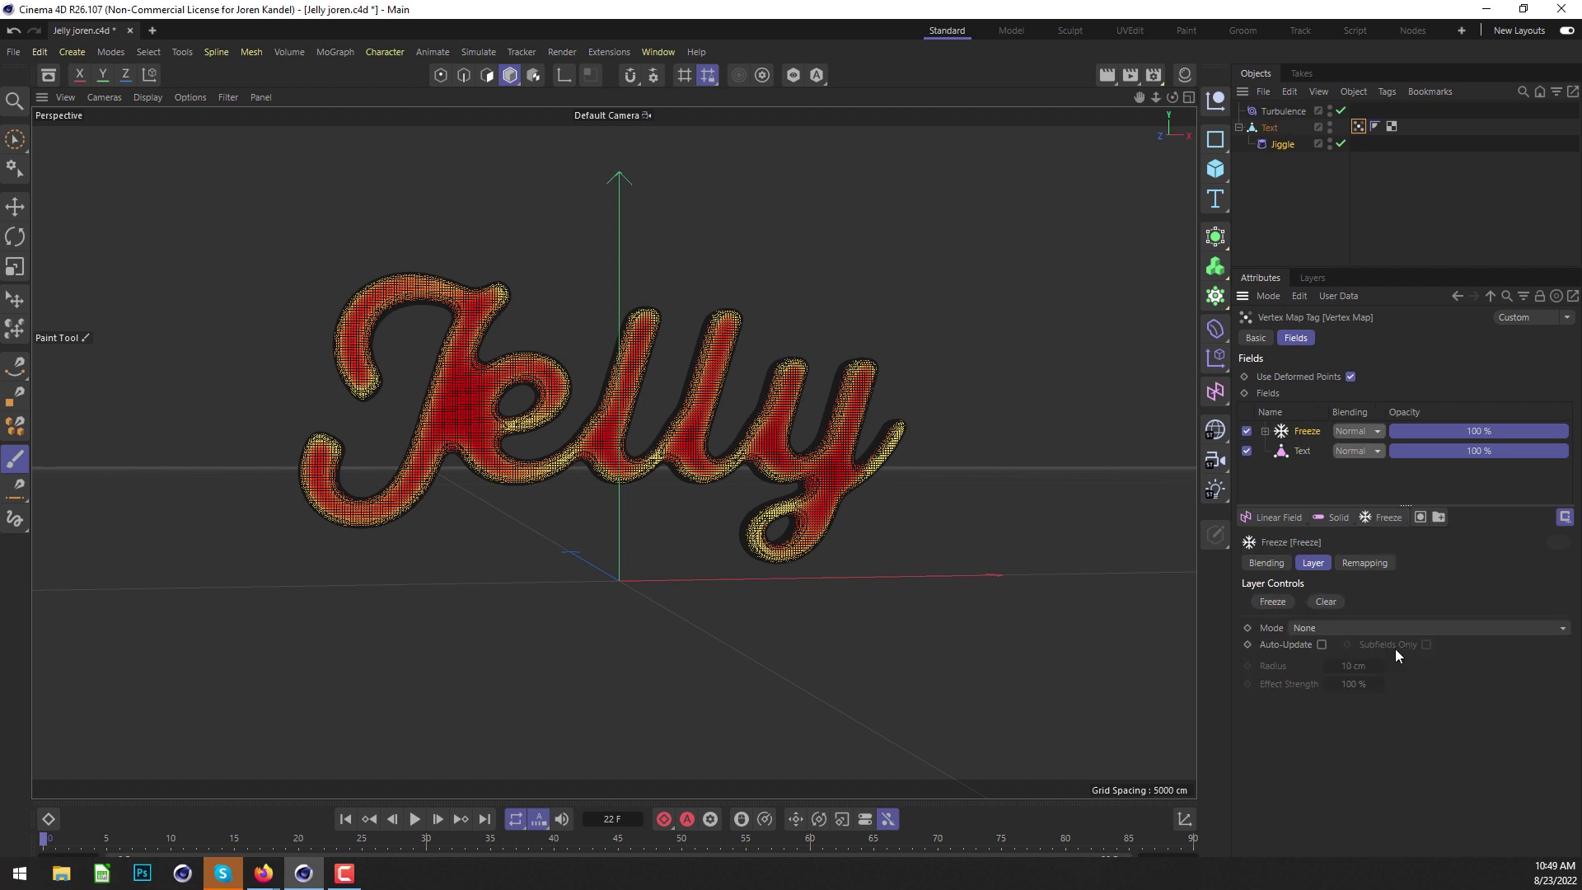
pyautogui.click(1271, 602)
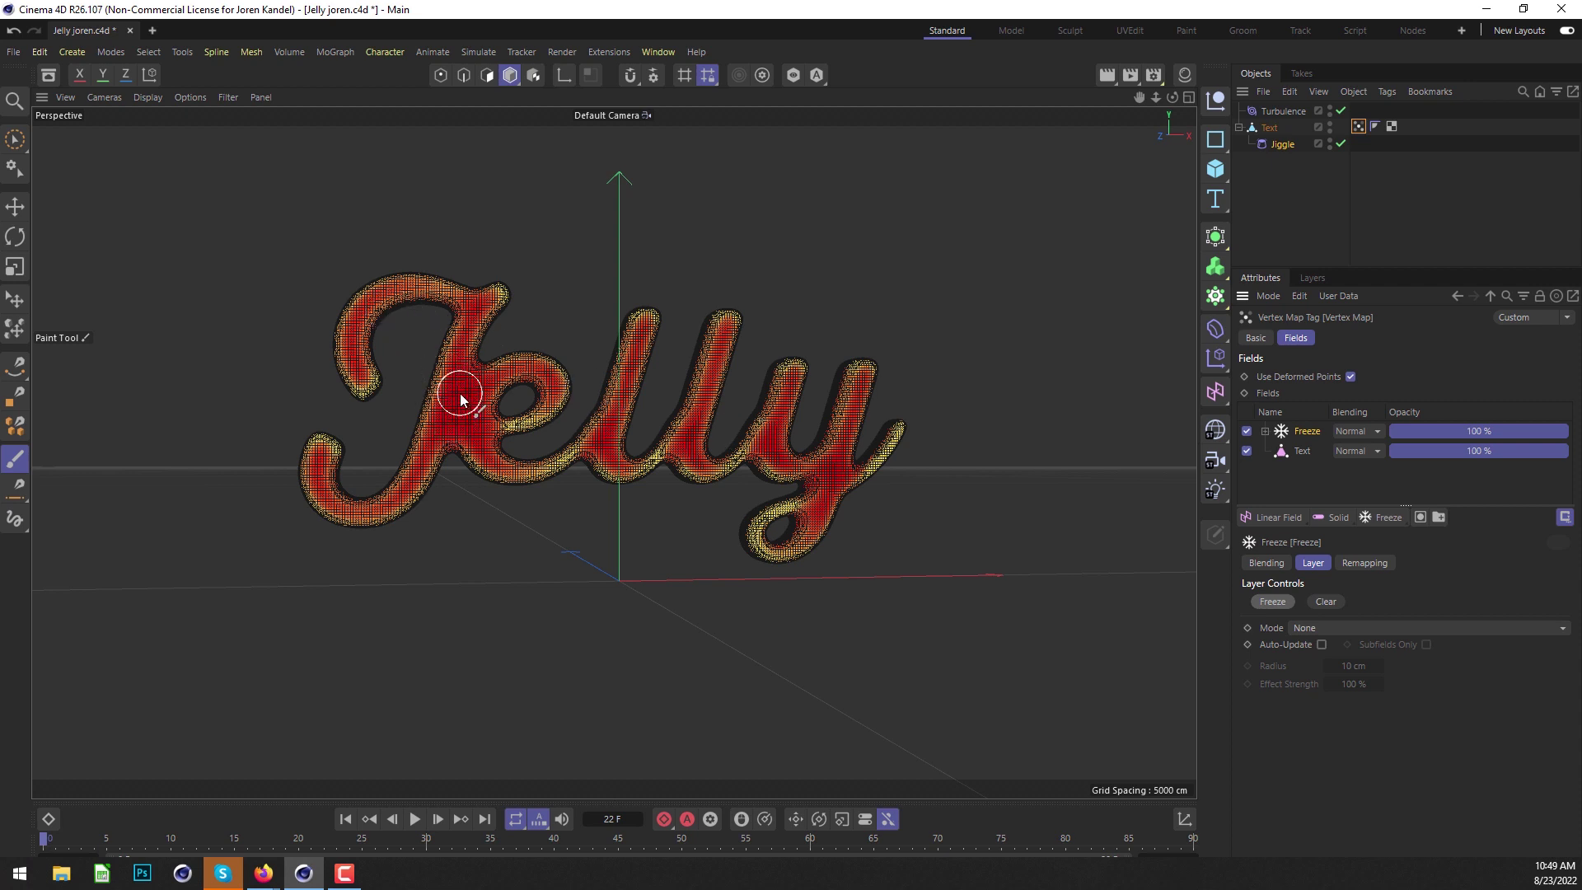
# Rewind and replay the animation from frame 0, deselecting everything to hide the map colours.
pyautogui.moveTo(460, 393)
pyautogui.mouseDown()
pyautogui.moveTo(480, 444)
pyautogui.moveTo(412, 440)
pyautogui.moveTo(481, 357)
pyautogui.moveTo(468, 329)
pyautogui.moveTo(446, 370)
pyautogui.moveTo(550, 380)
pyautogui.mouseUp()
pyautogui.click(345, 818)
pyautogui.click(414, 818)
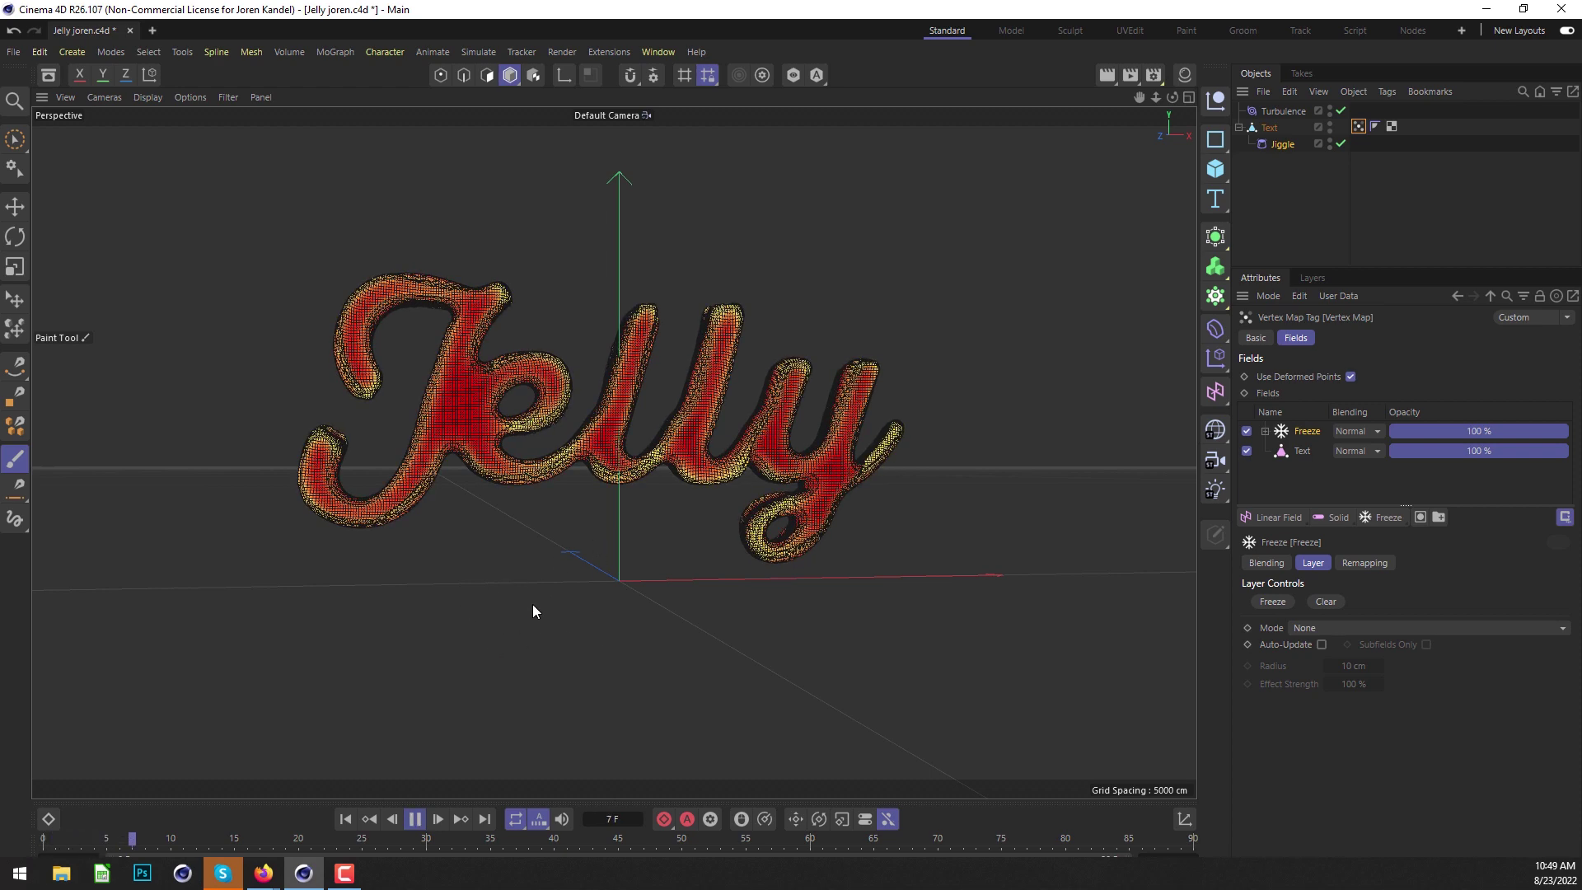
pyautogui.click(1280, 216)
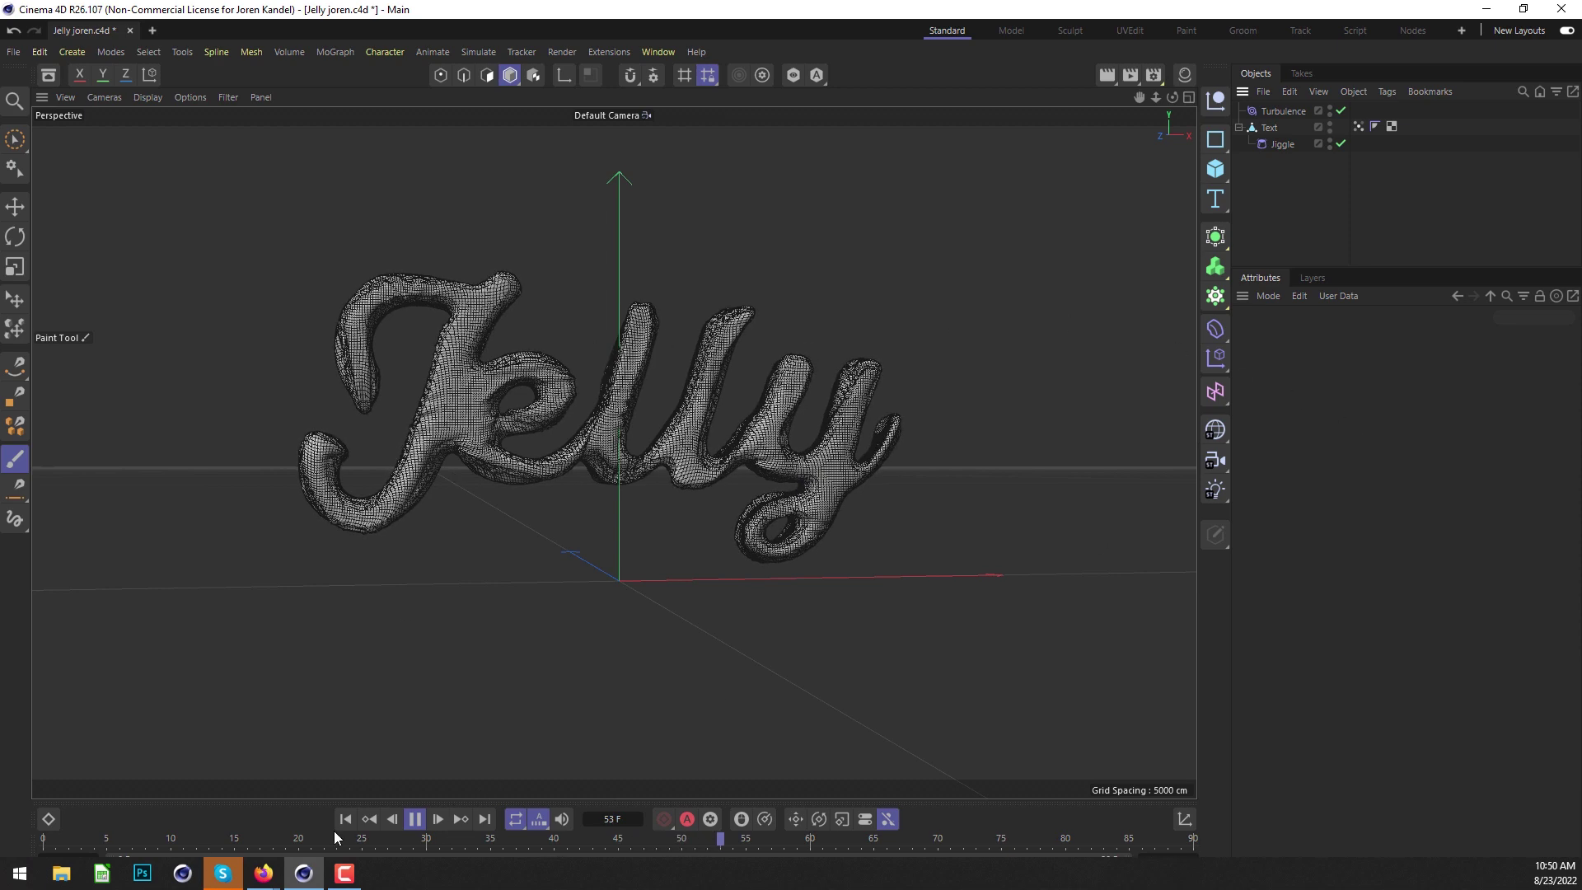
# Stop playback at frame 58 and orbit around the wobbled Jelly letters to inspect them.
pyautogui.click(415, 819)
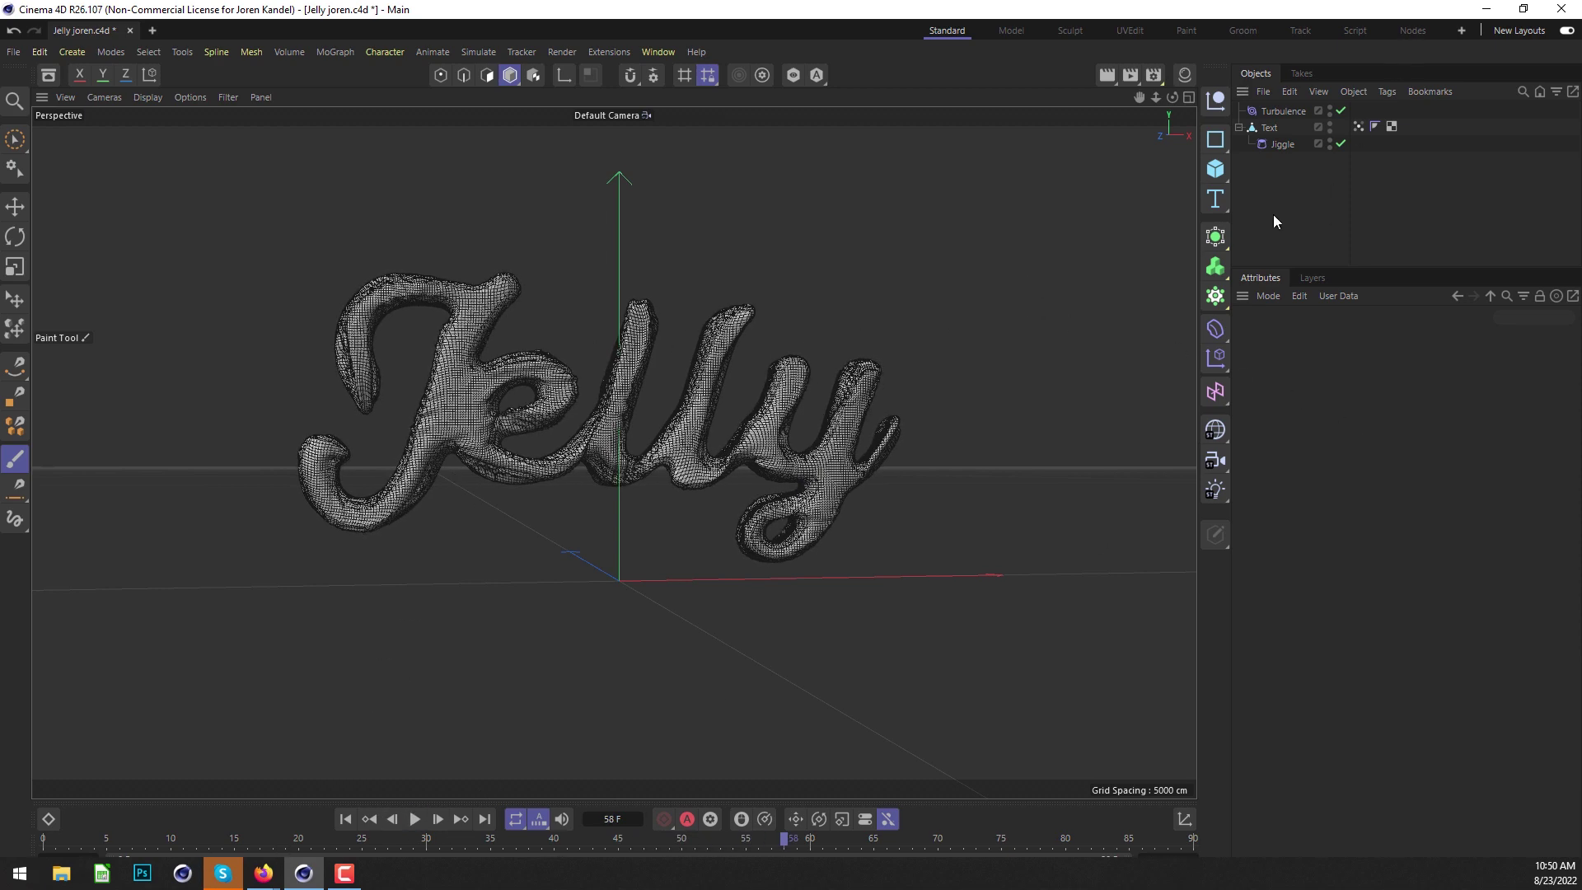
pyautogui.keyDown('alt'); pyautogui.moveTo(423, 399); pyautogui.dragTo(384, 432); pyautogui.keyUp('alt')
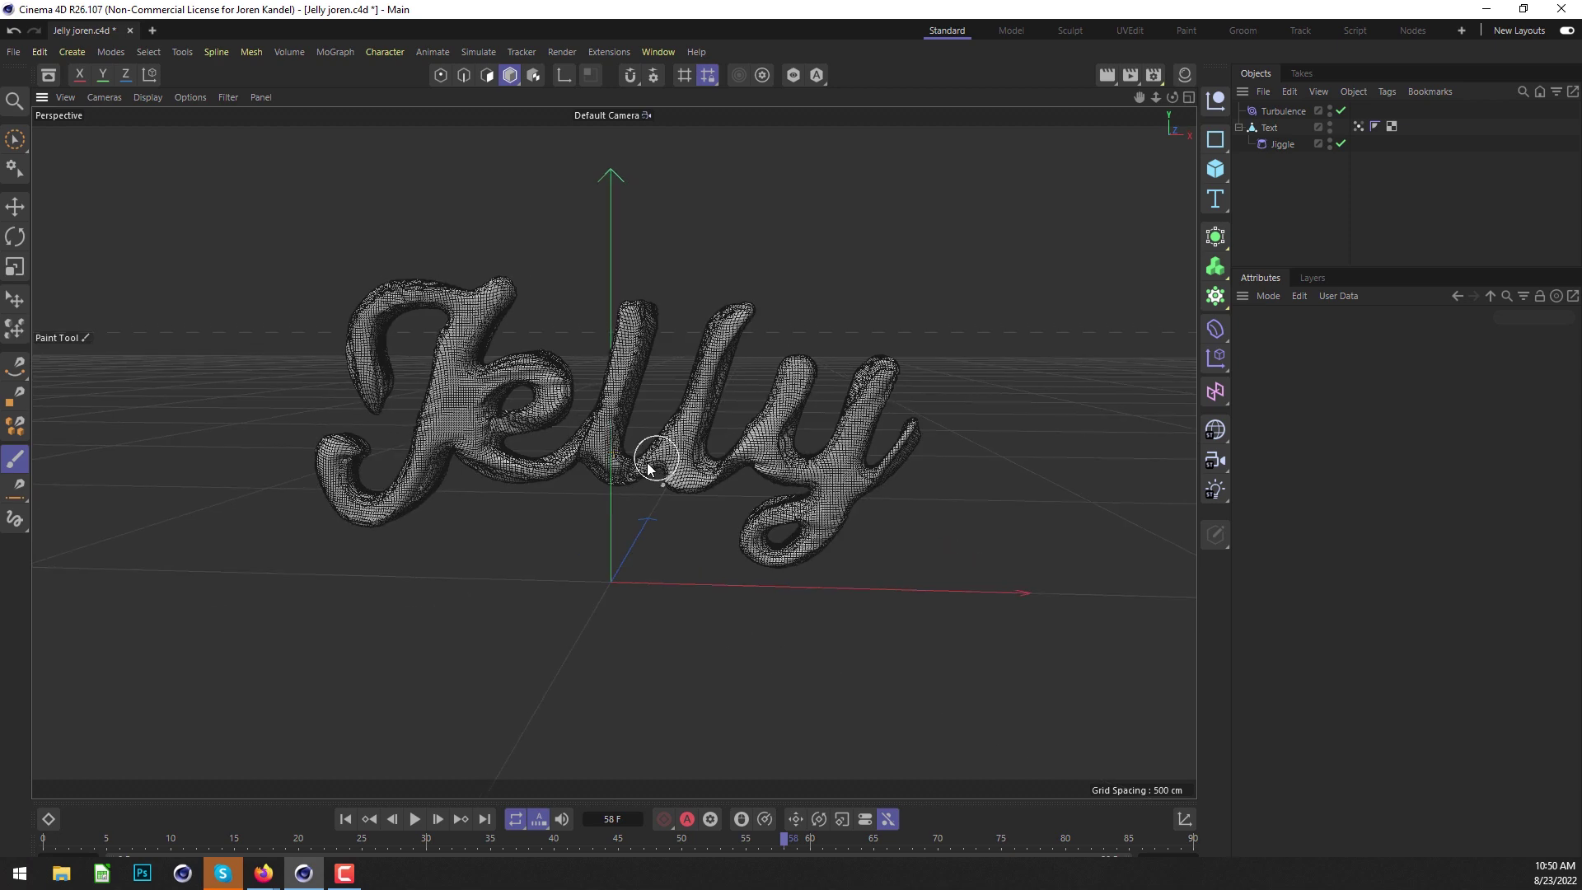
pyautogui.keyDown('alt'); pyautogui.moveTo(648, 468); pyautogui.dragTo(536, 433); pyautogui.keyUp('alt')
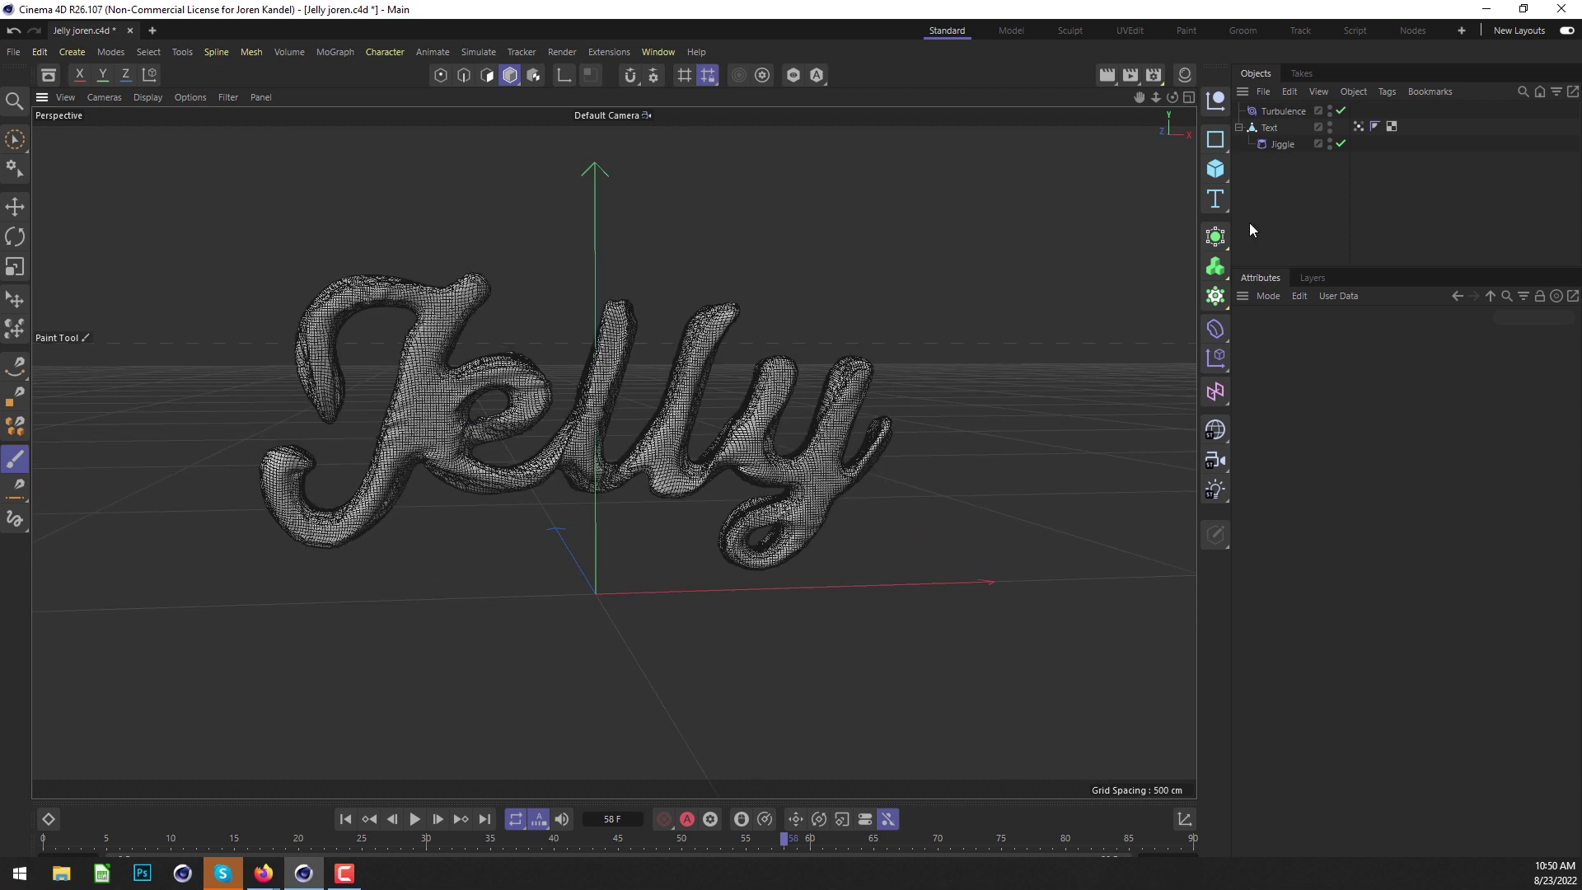